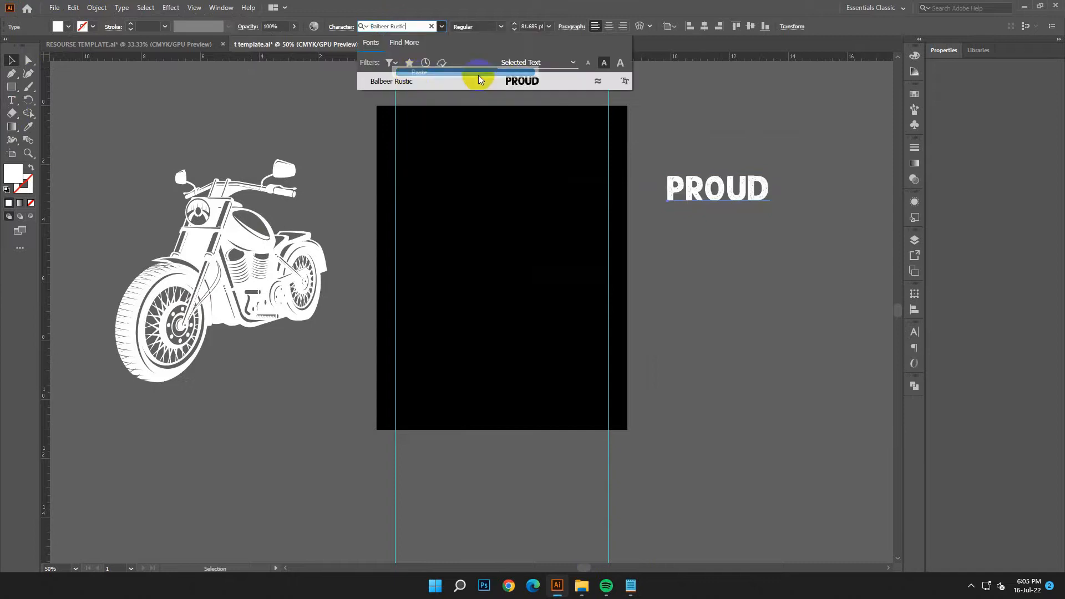
Step: Place the PROUD text on the artboard, keep its fill white (FFFFFF), and enlarge it to span the two vertical guides
left_click_drag(748, 183, 477, 198)
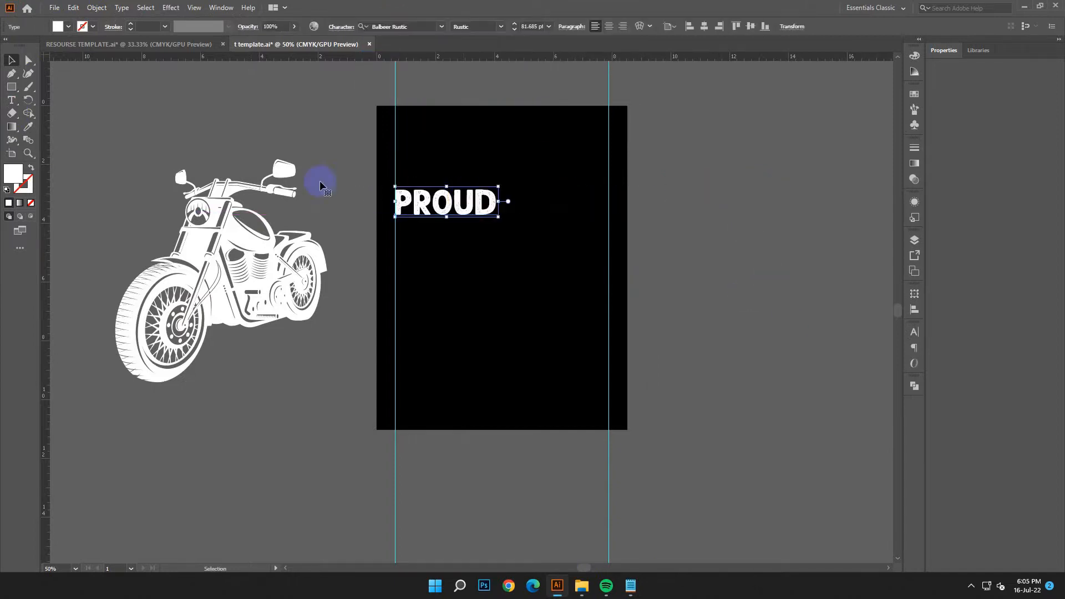
double_click(9, 175)
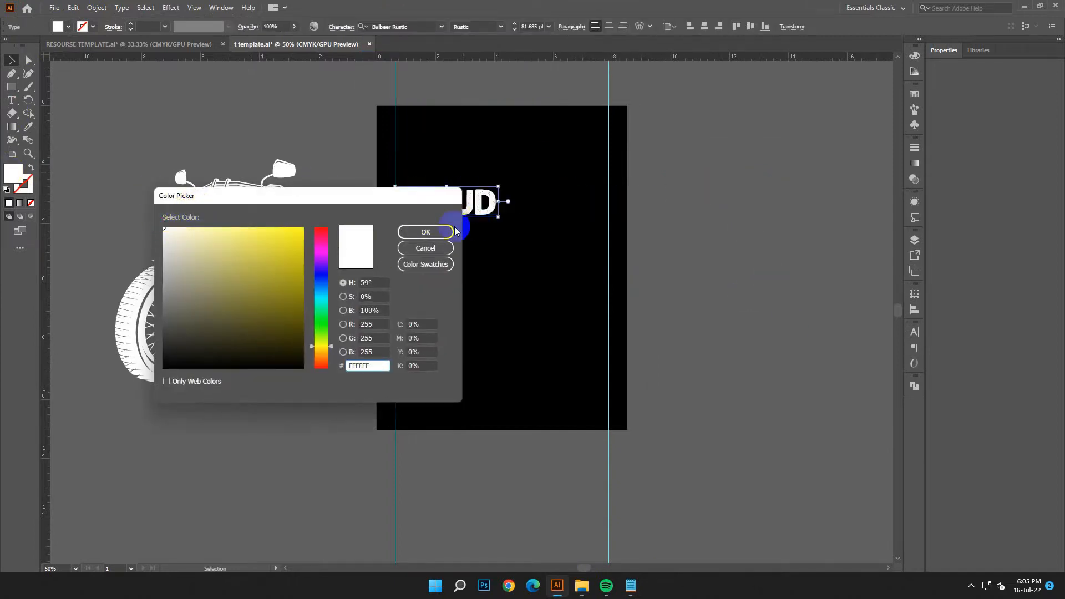
left_click(450, 231)
left_click(464, 254)
left_click(450, 211)
left_click_drag(498, 187, 635, 170)
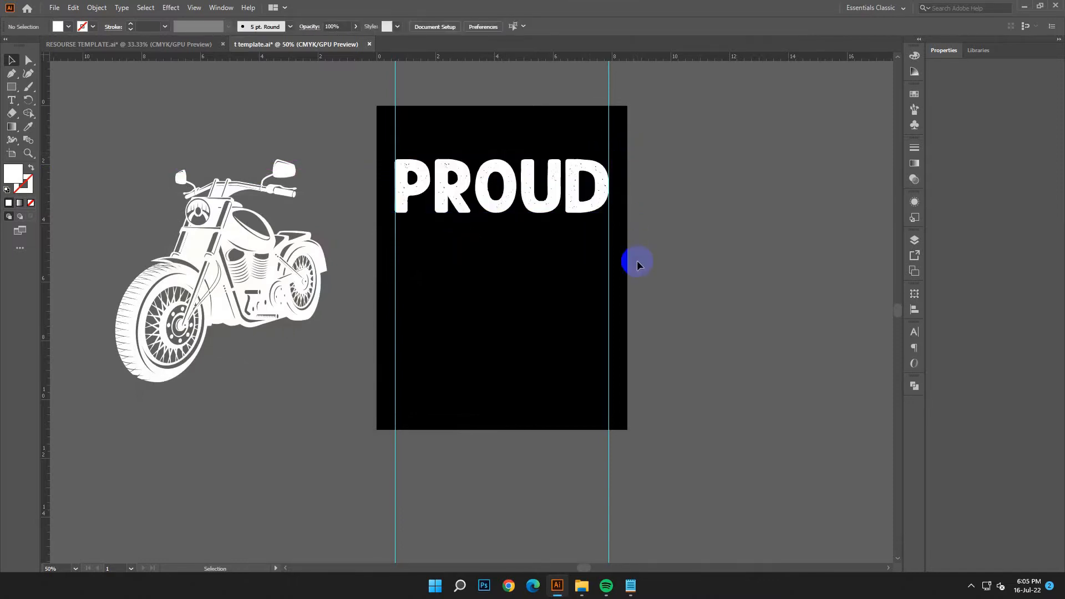
Step: Duplicate the PROUD text directly below the original and convert the original to outlines
right_click(500, 195)
left_click(781, 206)
left_click_drag(548, 174, 548, 257, "alt")
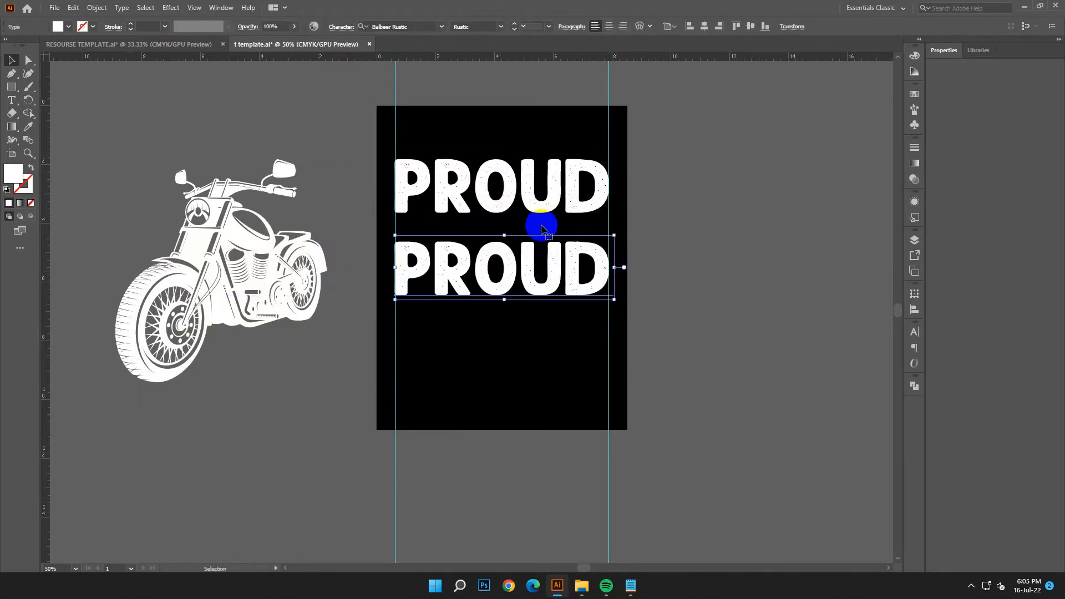
right_click(533, 197)
left_click(572, 277)
Step: Replace the text of the lower PROUD copy with TO BE
left_click(499, 262)
key("t")
left_click(602, 279)
key("BackSpace")
key("BackSpace")
key("BackSpace")
key("BackSpace")
key("BackSpace")
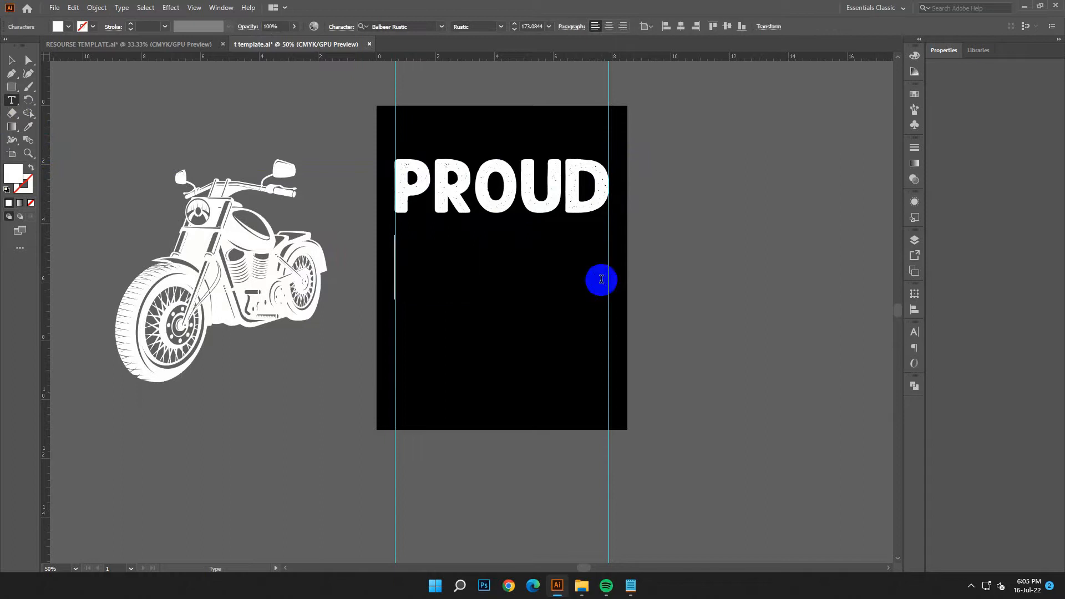
type("TO B")
Step: Scale the TO BE text down to about 117 pt and keep it against the first vertical guide
left_click(11, 59)
left_click_drag(551, 302, 508, 265)
left_click(470, 315)
left_click_drag(431, 260, 500, 258)
left_click(522, 318)
Step: Nudge TO BE up close beneath PROUD and shrink it slightly, keeping its start on the first guide
left_click(468, 239)
key("Up")
key("Up")
key("Up")
key("Up")
key("Up")
key("Up")
key("Up")
key("Up")
key("Up")
key("Up")
key("Up")
key("Up")
key("Up")
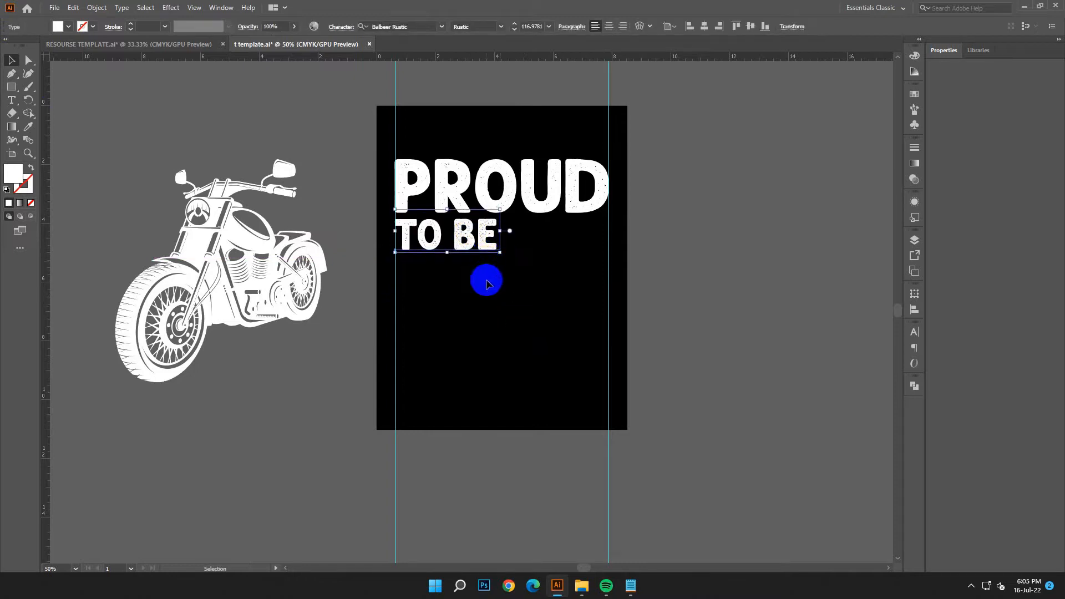
left_click_drag(499, 254, 488, 245)
left_click(502, 309)
Step: Move the motorcycle onto the artboard beneath TO BE and scale it to about 5.27 in wide, flush with the first guide
left_click_drag(192, 282, 454, 358)
left_click_drag(590, 461, 529, 397)
left_click_drag(455, 338, 476, 332)
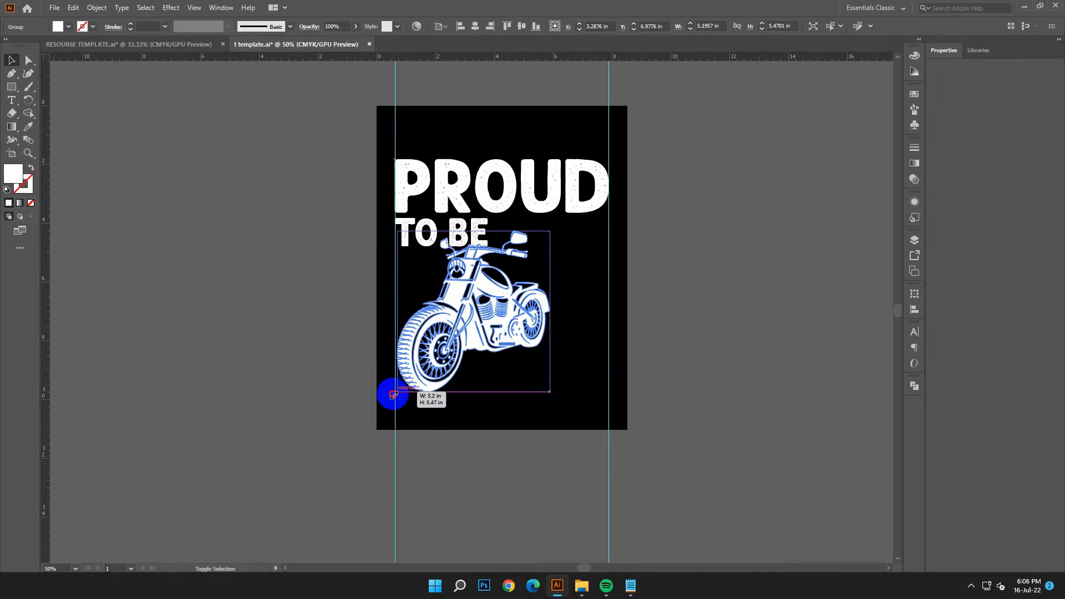
left_click_drag(393, 394, 395, 395)
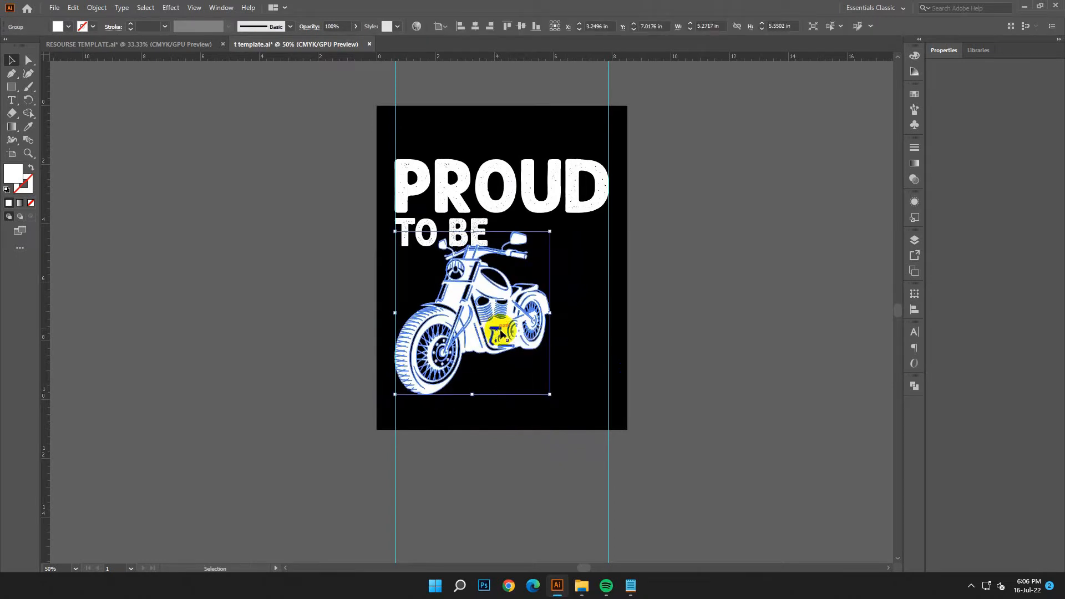
left_click(592, 320)
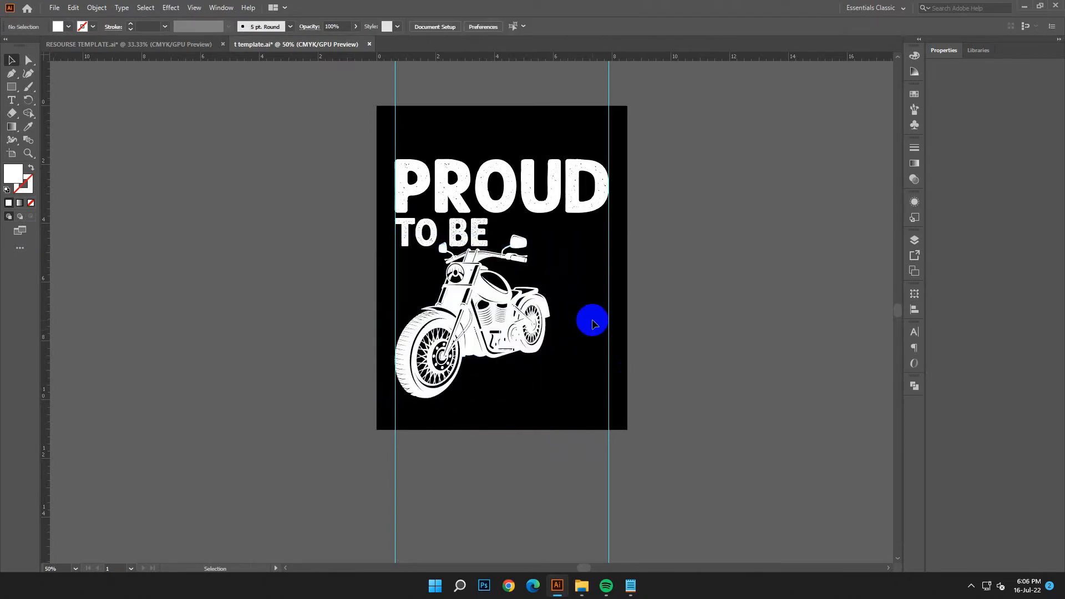
Step: Draw a white bar about 3.89 by 0.34 in between the end of TO BE and the second vertical guide
scroll(592, 323, "down", 1)
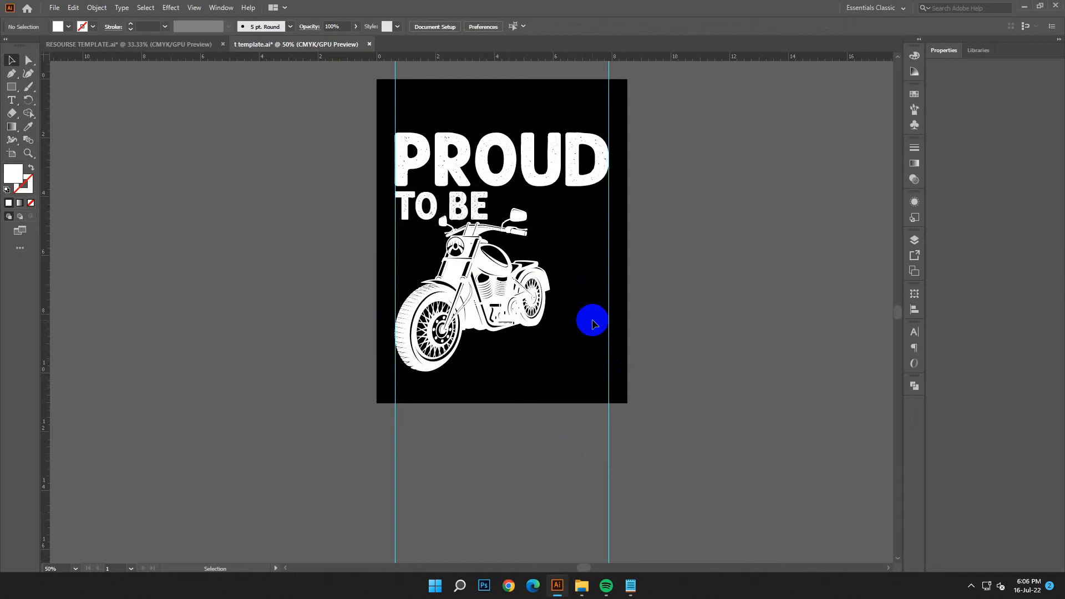
left_click(10, 87)
left_click_drag(494, 193, 609, 202)
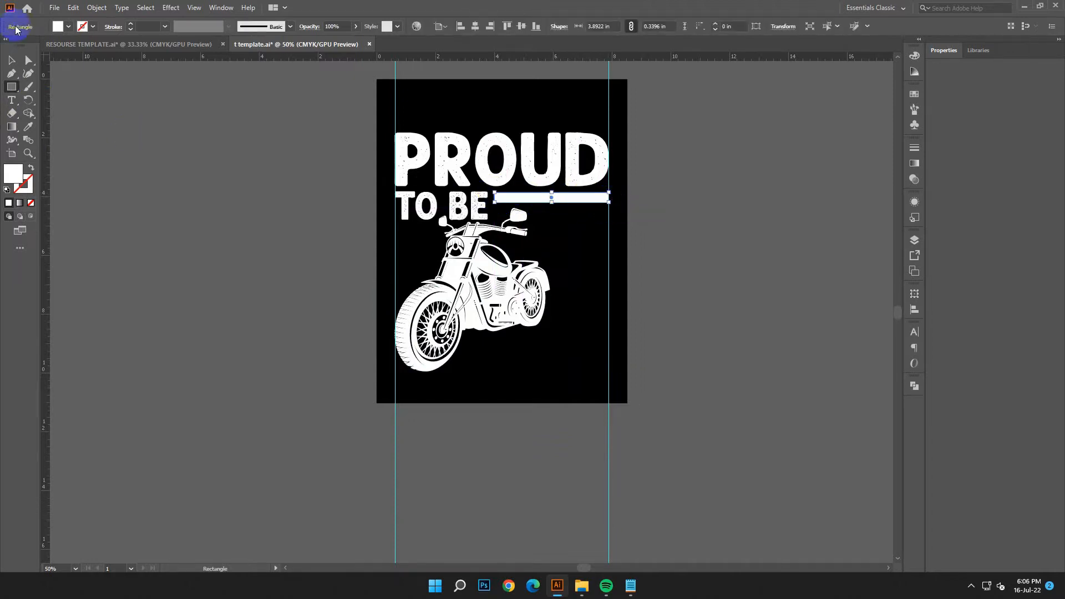
Step: Convert the TO BE text to outlines and check that PROUD is already outlined
left_click(14, 61)
left_click(431, 189)
right_click(431, 190)
left_click(469, 269)
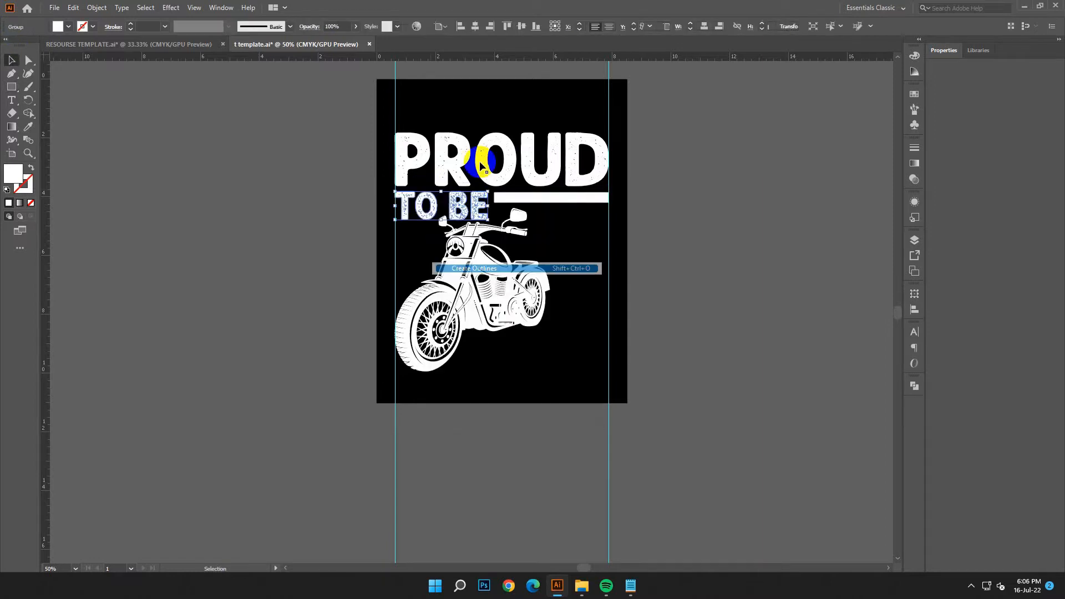
left_click(481, 154)
right_click(480, 153)
left_click(744, 267)
Step: Copy the white bar a little below itself and repeat the copy to build a stack of nine evenly spaced stripes
left_click_drag(603, 201, 604, 216)
key("ctrl+d")
key("ctrl+d")
key("ctrl+d")
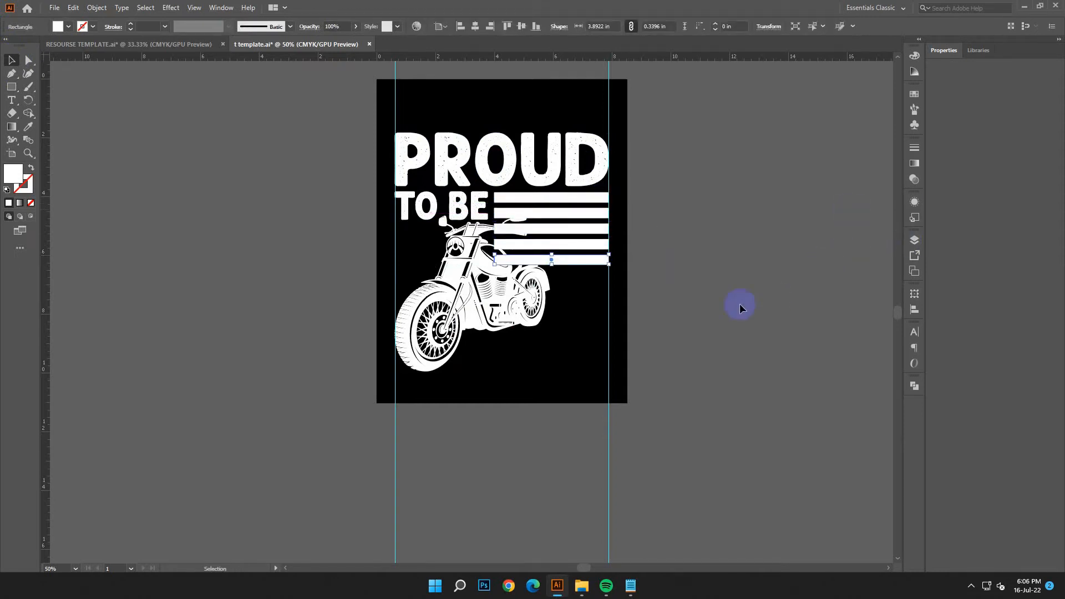
key("ctrl+d")
key("ctrl+d")
key("ctrl+d")
key("ctrl+d")
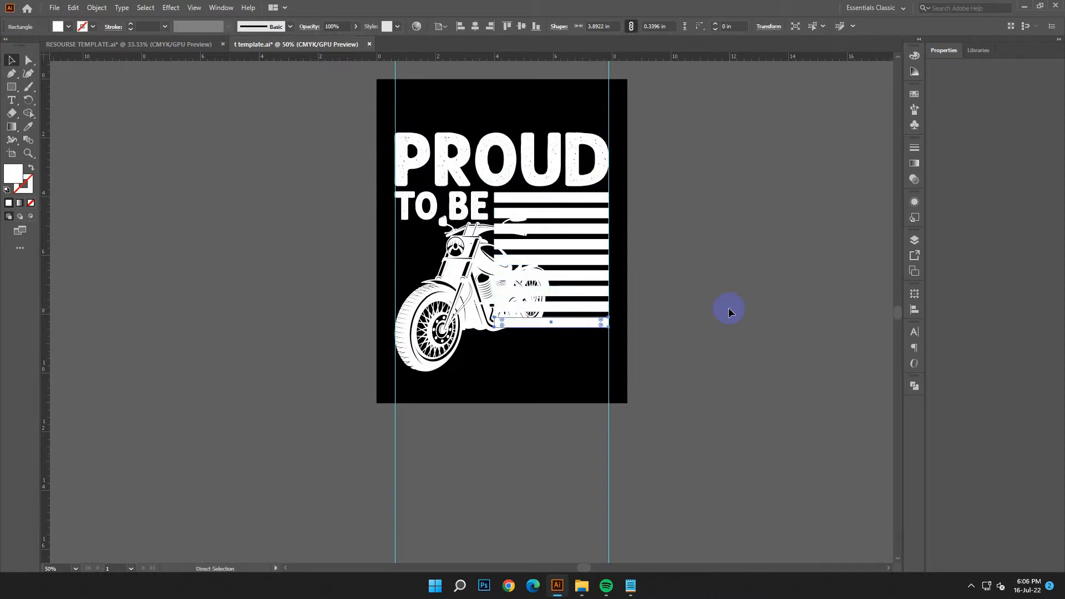
Step: Select all nine white stripes and group them
left_click(580, 329)
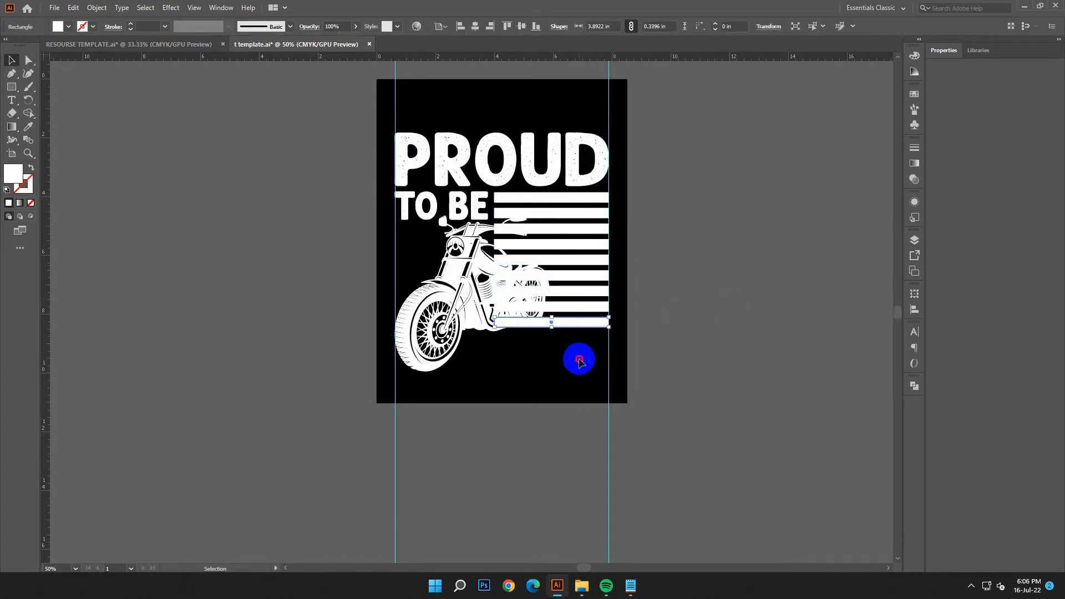
left_click_drag(580, 364, 578, 198)
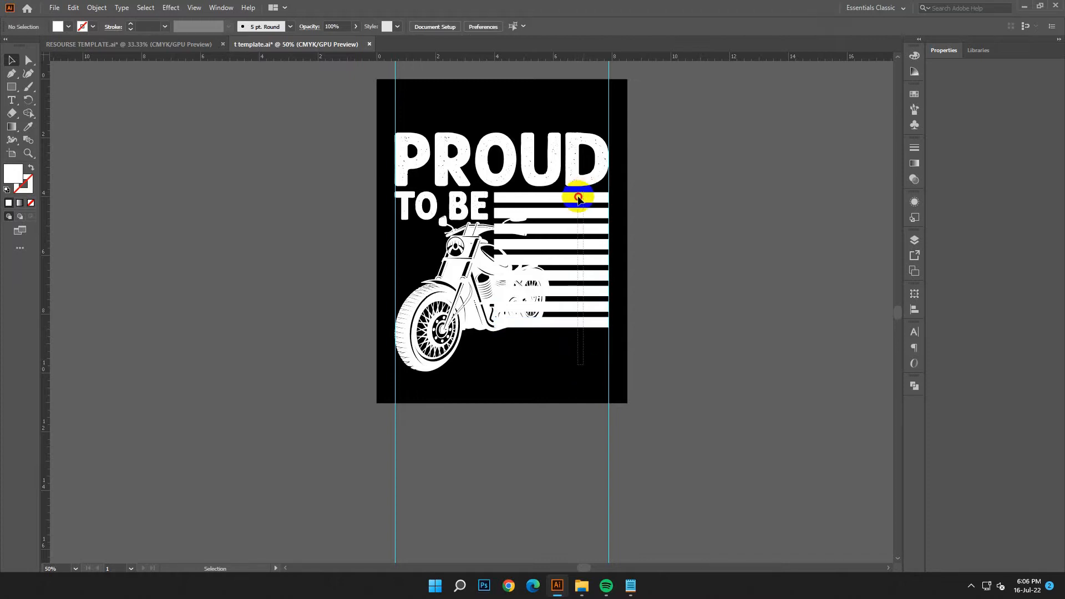
left_click_drag(569, 354, 594, 199)
key("ctrl+g")
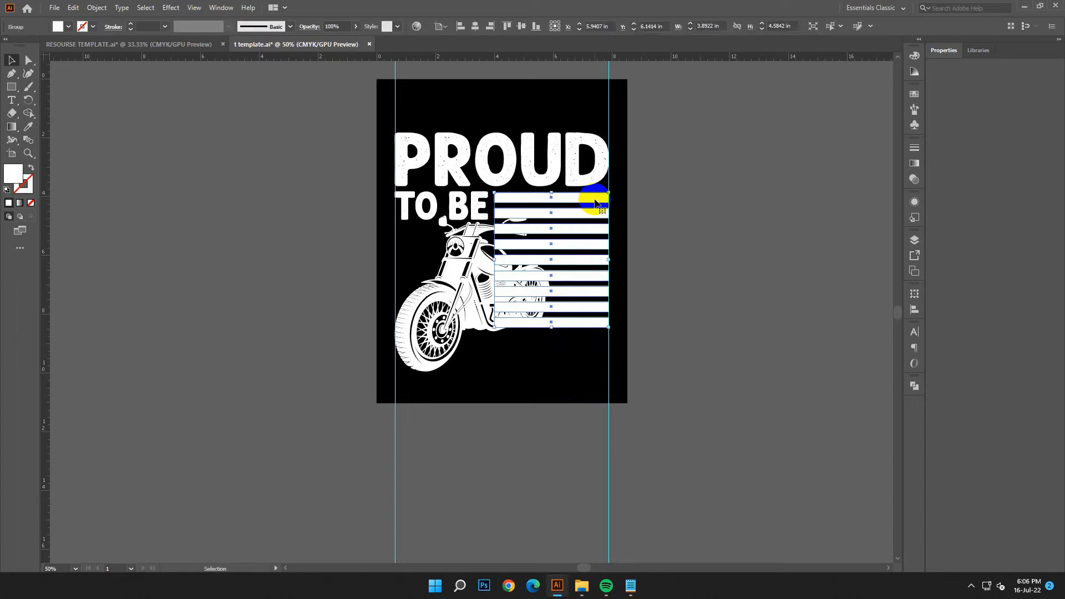
left_click(531, 391)
Step: Bring the motorcycle to the front, above the stripes
left_click(499, 332)
right_click(433, 281)
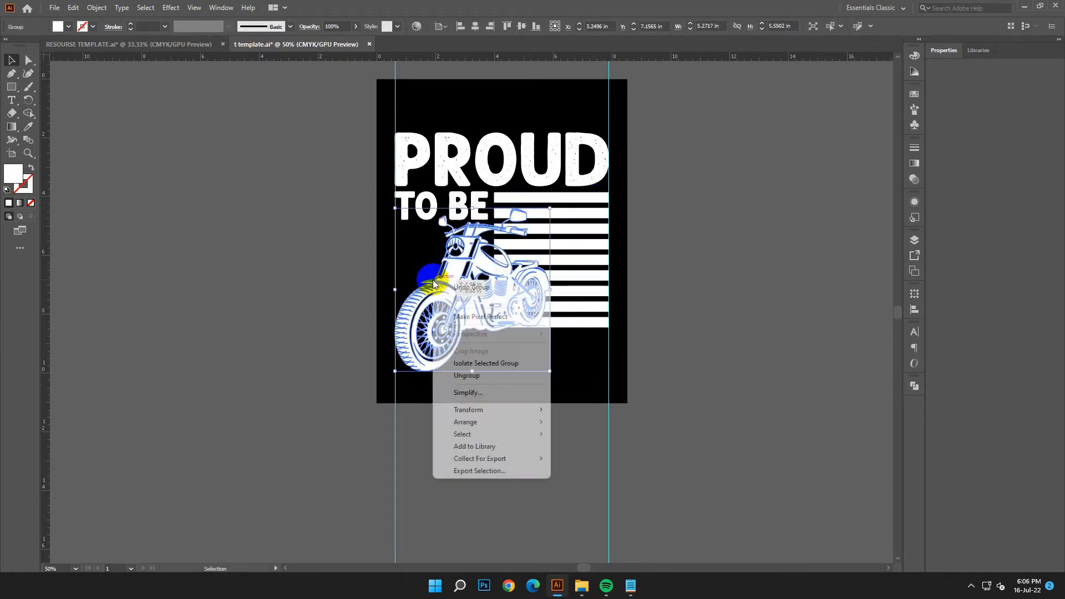
mouse_move(487, 422)
left_click(597, 423)
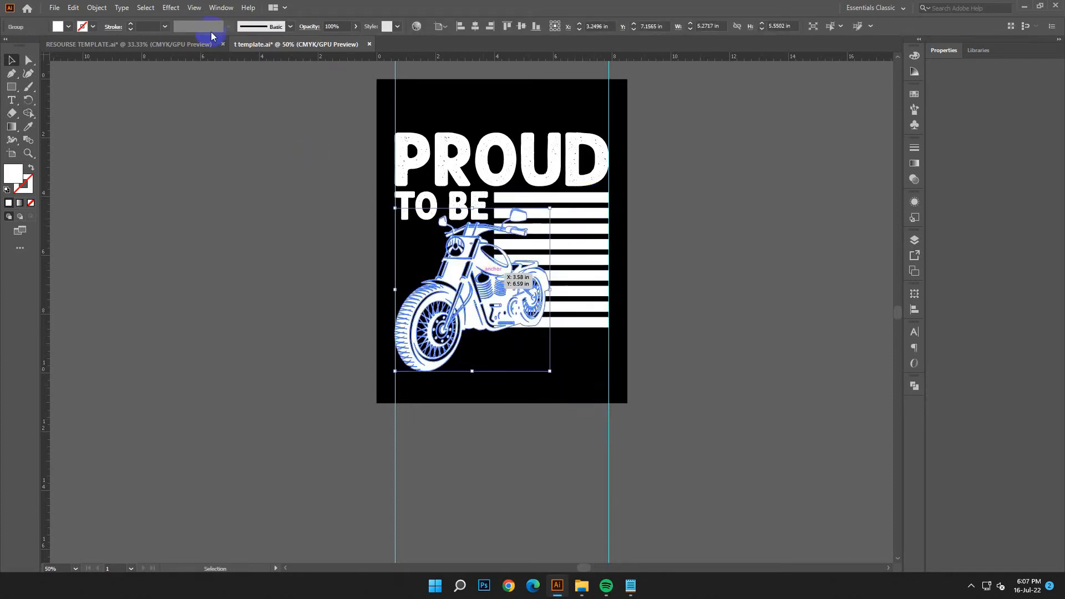
Step: Paste a duplicate of the motorcycle directly over the original and hide the duplicate
left_click(67, 9)
left_click(95, 62)
left_click(73, 8)
left_click(105, 92)
left_click(97, 8)
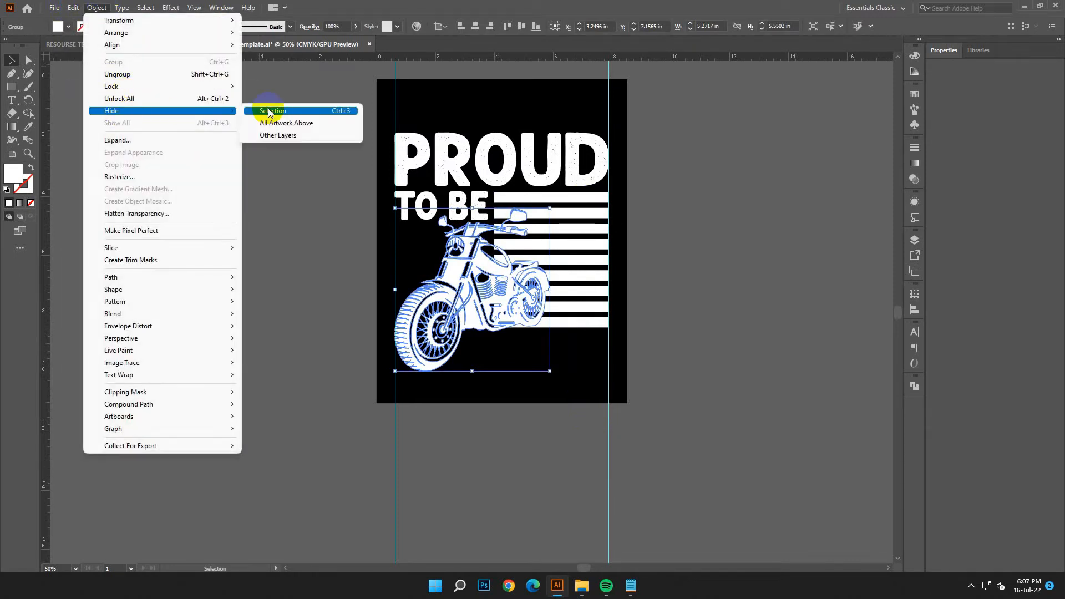
left_click(297, 108)
Step: Switch the ruler units to pixels and apply a 10 px Offset Path with miter joins to the remaining motorcycle
left_click(470, 282)
right_click(178, 58)
left_click(228, 123)
left_click(96, 8)
mouse_move(139, 277)
left_click(297, 314)
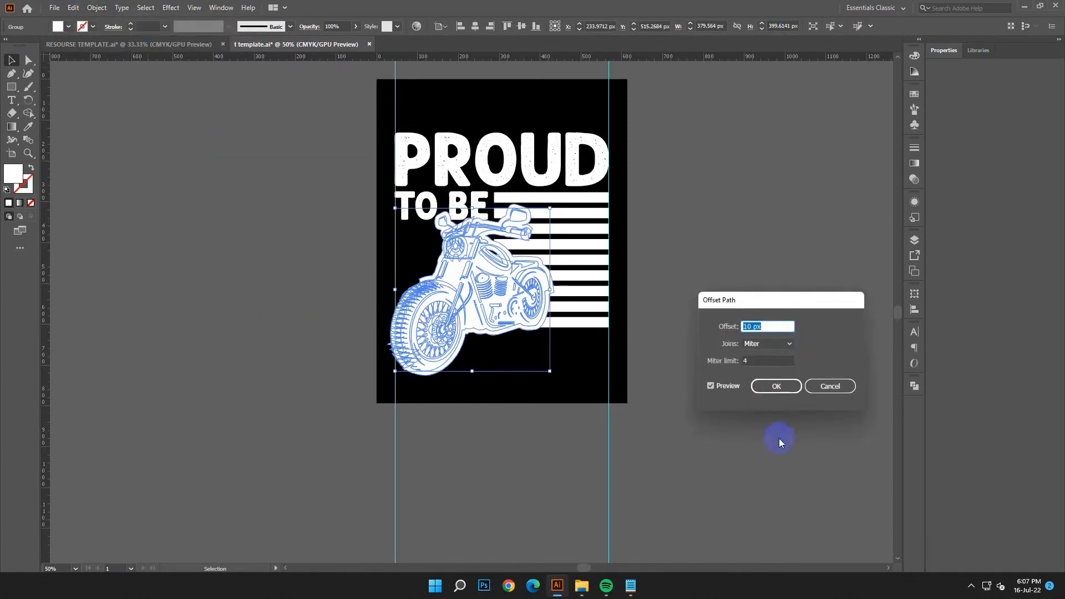
left_click(790, 391)
Step: Unite the motorcycle with its offset outline into one silhouette
left_click(374, 288)
left_click_drag(391, 298, 444, 386)
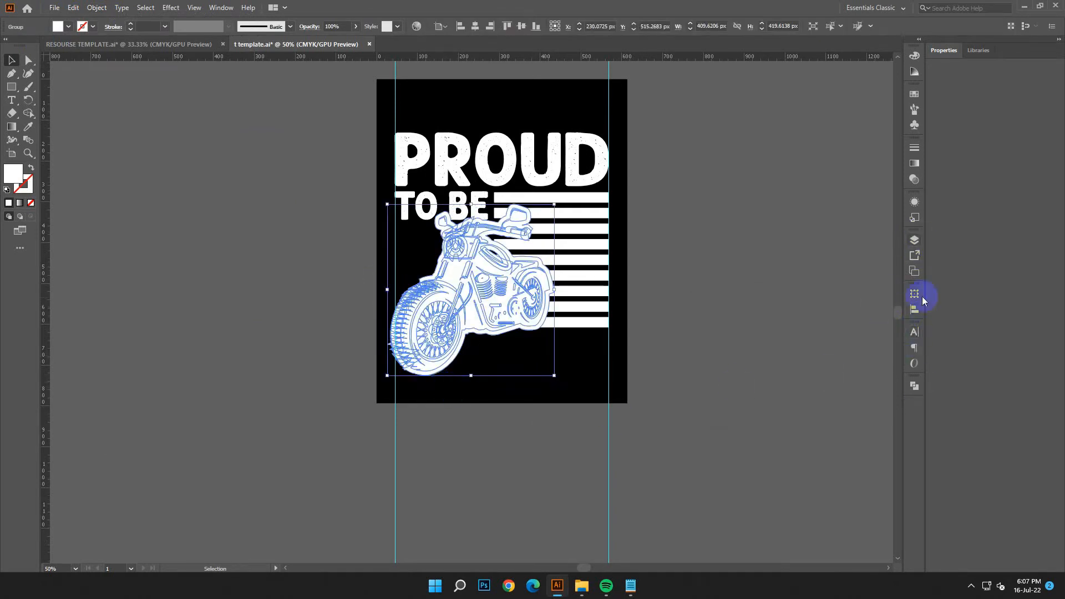
left_click(914, 387)
left_click(784, 411)
Step: Fill the motorcycle silhouette with black and divide it together with the stripe group using Pathfinder Divide
double_click(13, 173)
left_click_drag(222, 357, 178, 360)
left_click(426, 232)
left_click(601, 265, "shift")
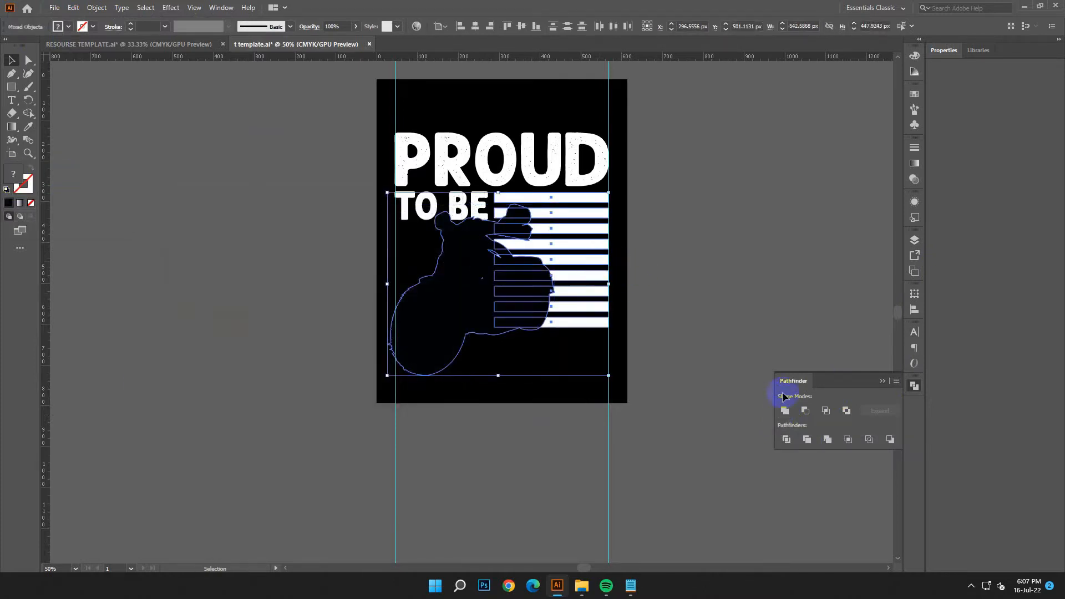
left_click(787, 440)
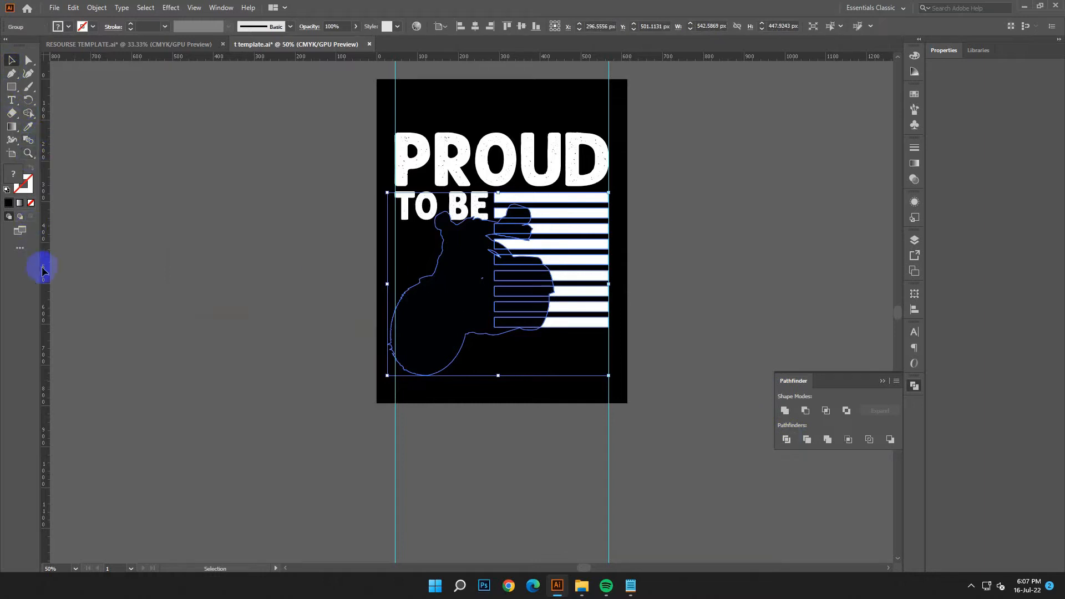
left_click(18, 249)
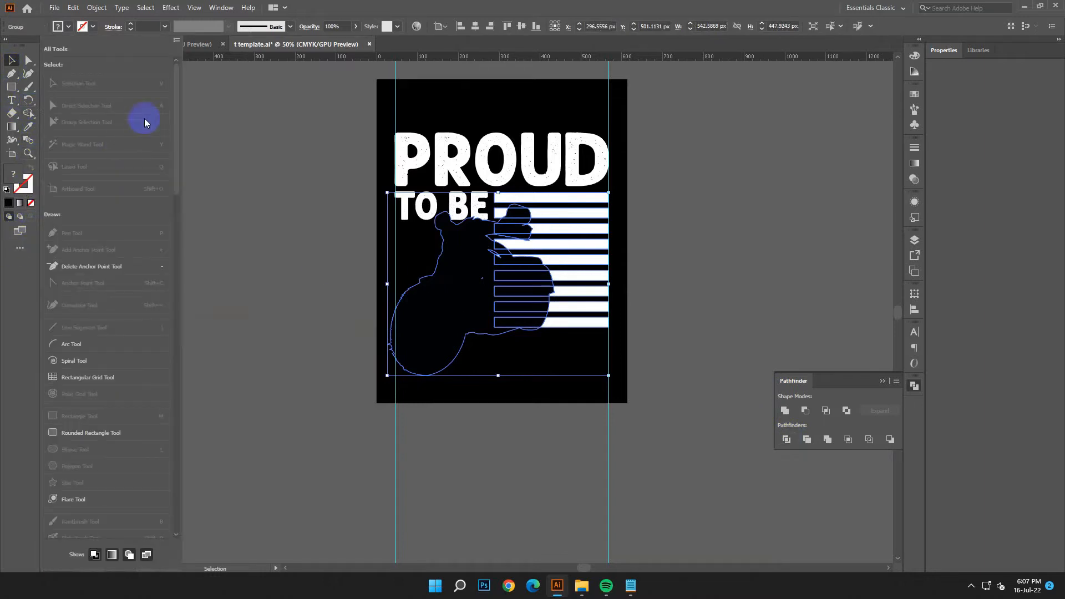
left_click(176, 42)
left_click(199, 65)
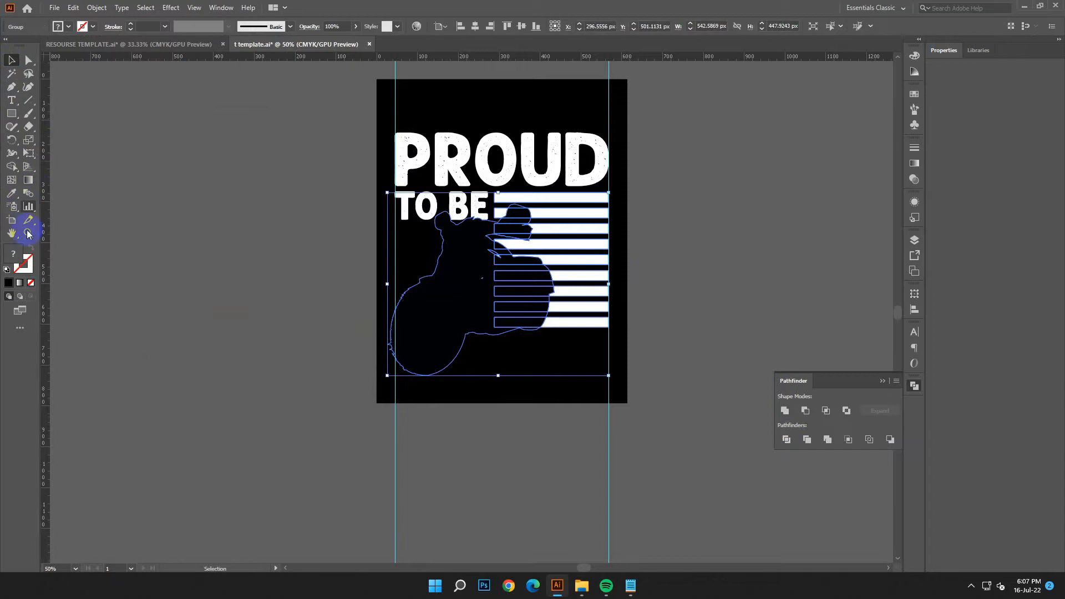
left_click(20, 330)
left_click(176, 41)
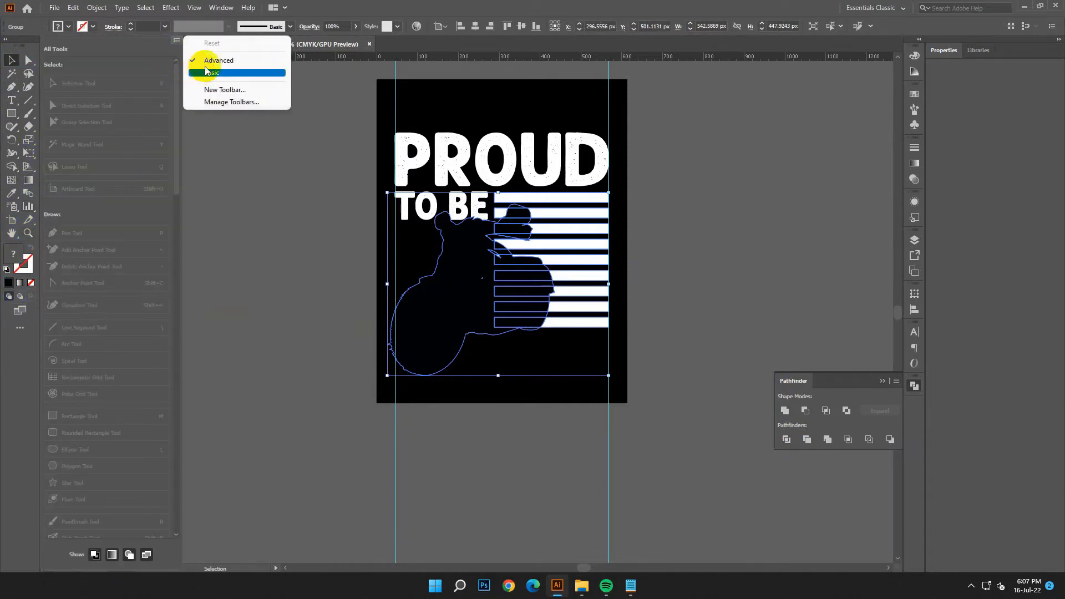
left_click(204, 72)
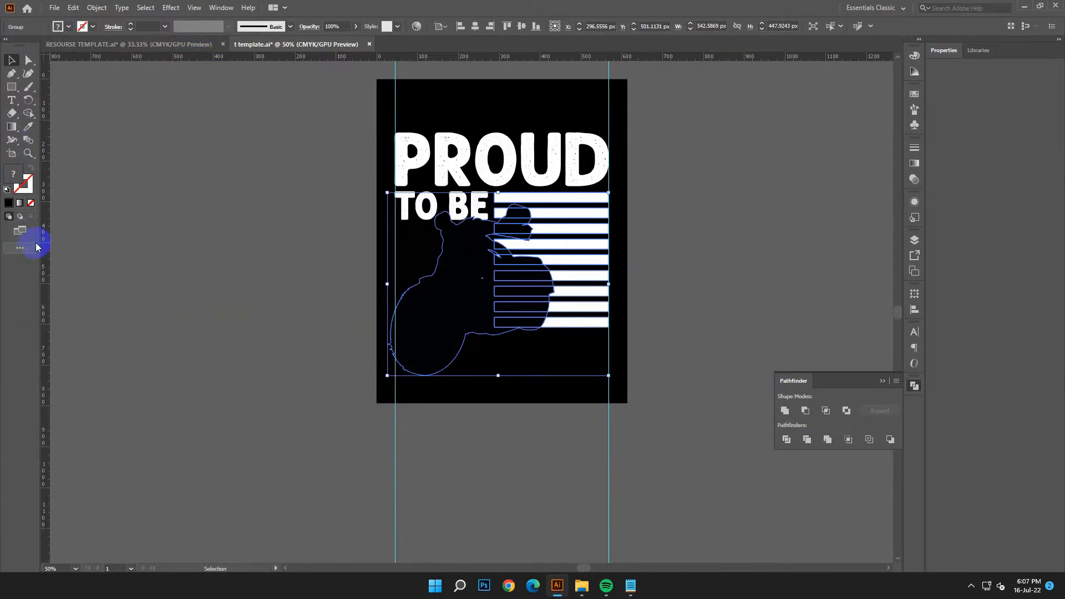
left_click(19, 248)
Step: Switch to the Automation workspace and set the toolbar to Advanced
left_click(892, 9)
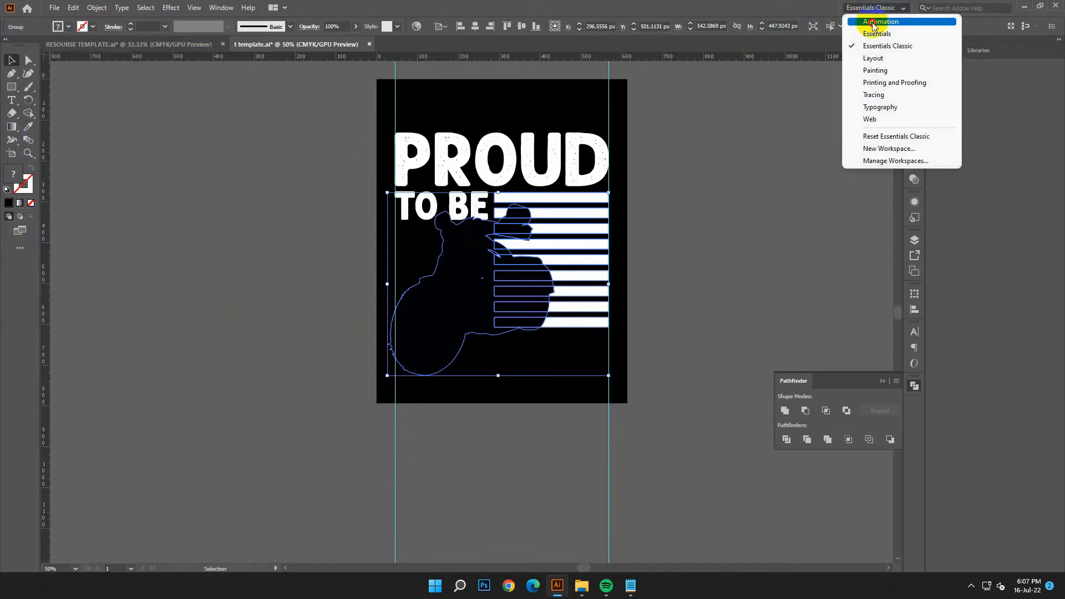
left_click(874, 24)
left_click(18, 248)
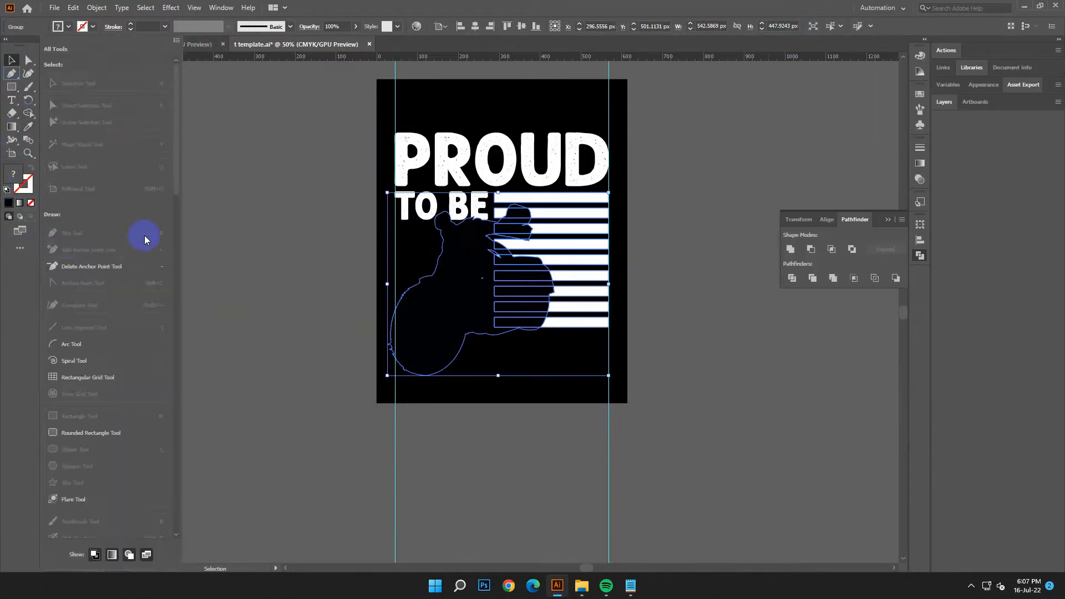
left_click(174, 47)
left_click(211, 61)
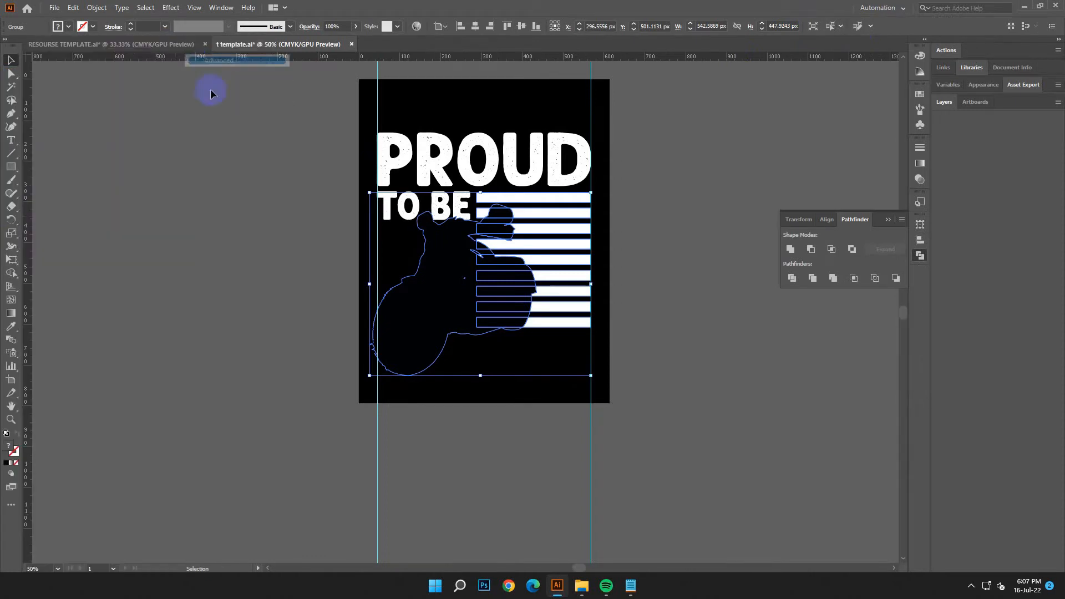
Step: Delete the black silhouette pieces selected with the Magic Wand and show the hidden motorcycle over the cut stripes
left_click(11, 88)
left_click(447, 263)
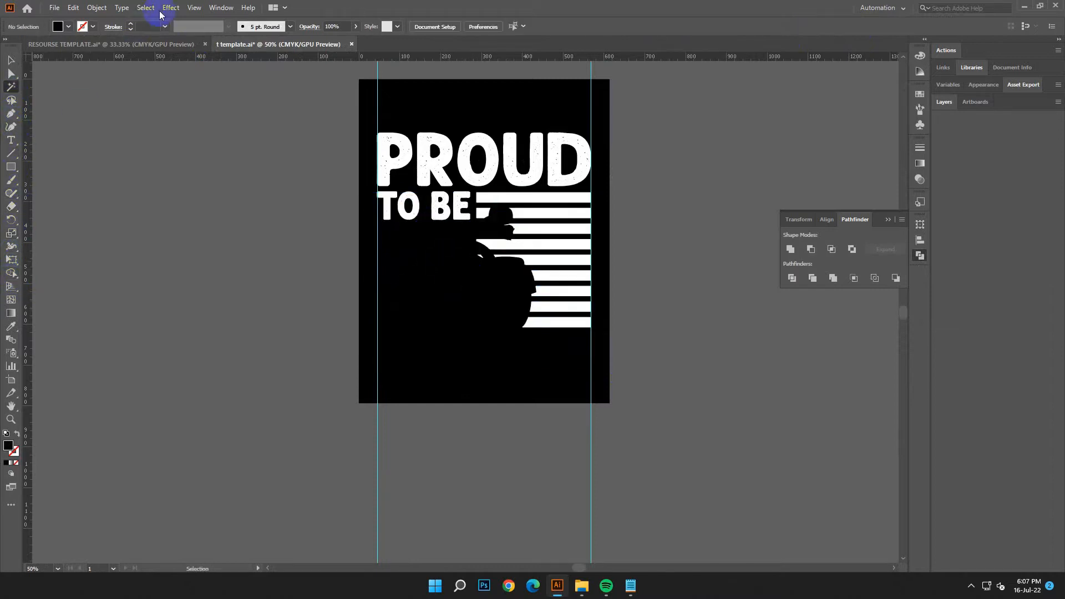
left_click(105, 7)
left_click(100, 123)
left_click(10, 59)
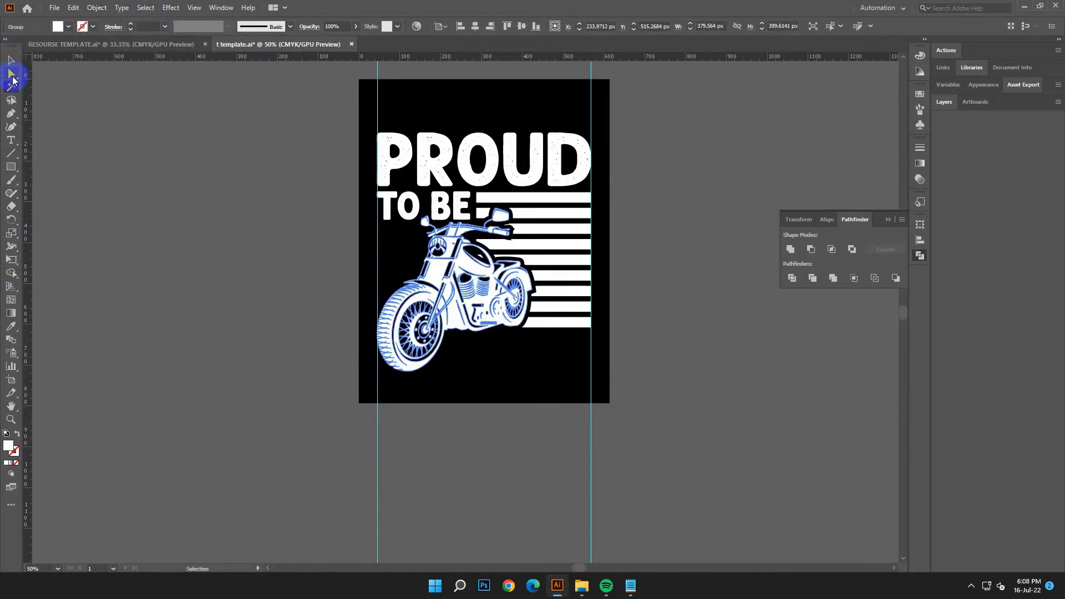
left_click(173, 209)
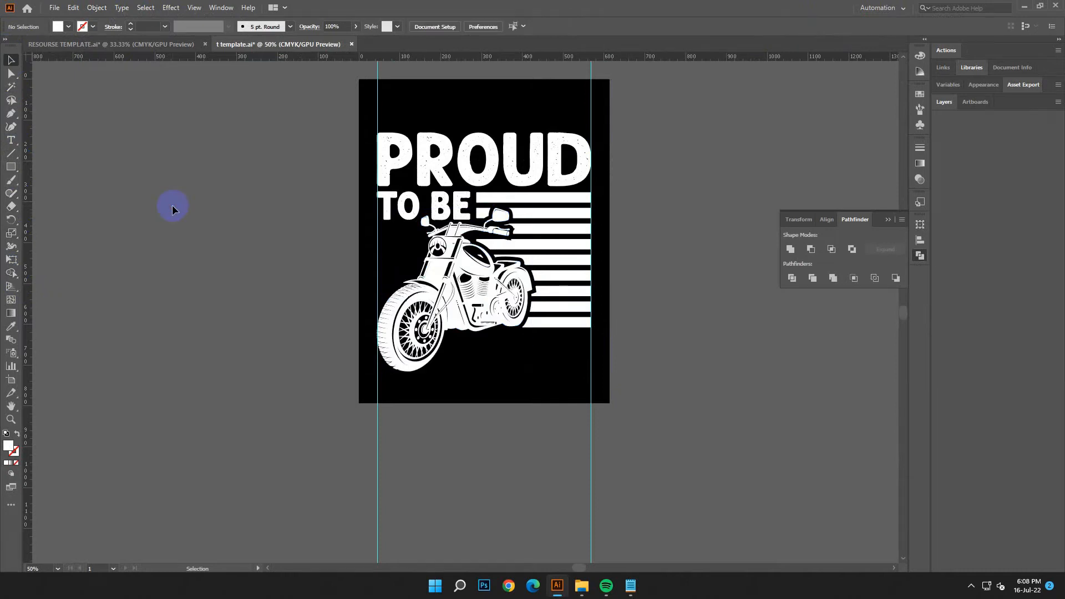
scroll(647, 314, "down", 1)
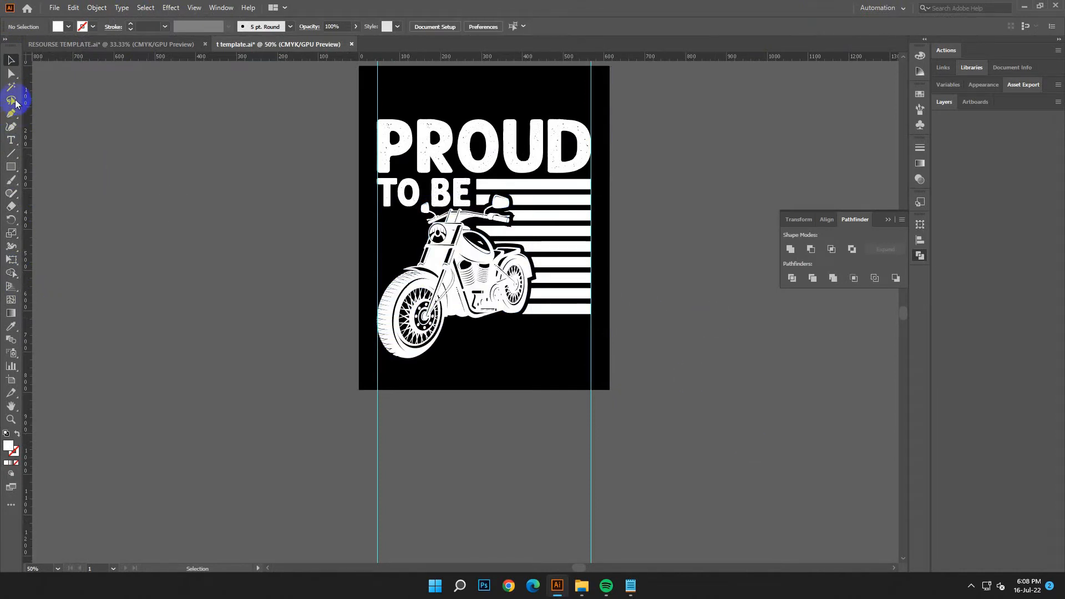
Step: Draw a white five-pointed star about 28 px wide and place it against the left guide beneath TO
right_click(10, 170)
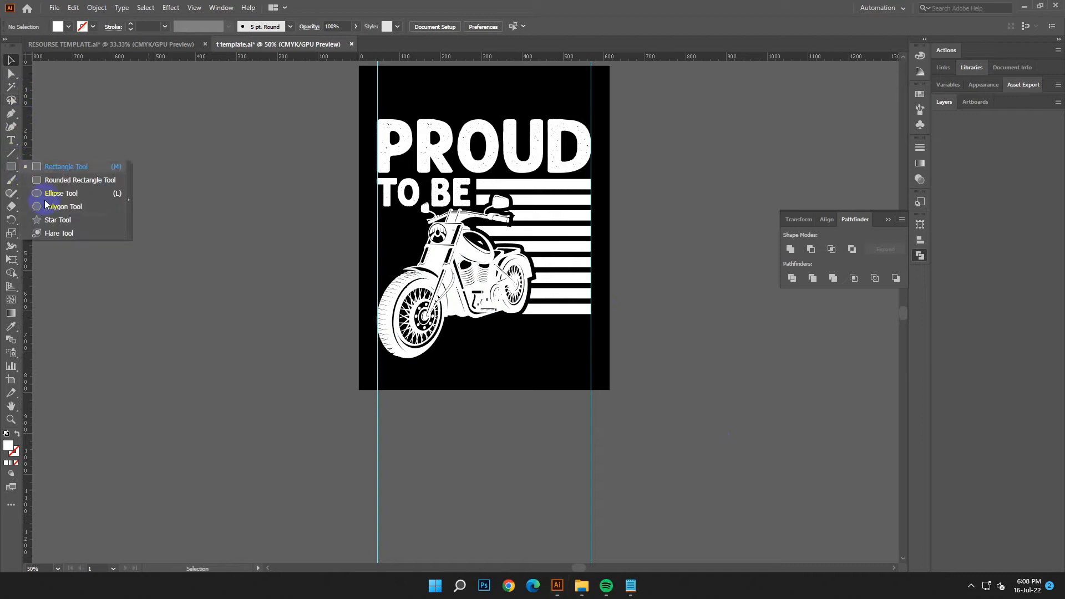
left_click(56, 219)
key("ctrl+plus")
key("ctrl+plus")
key("ctrl+plus")
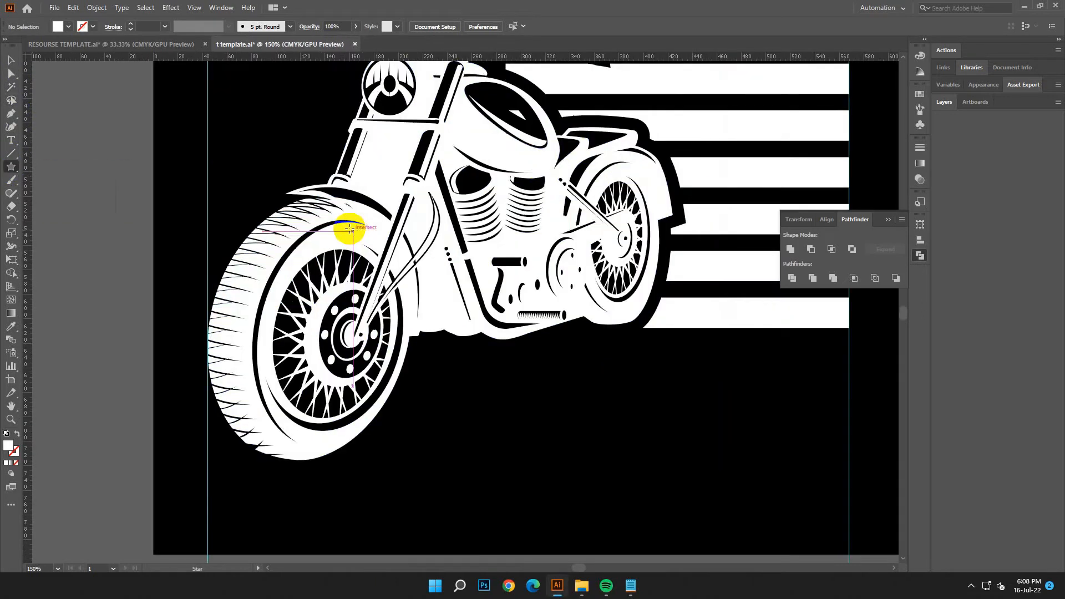
scroll(353, 234, "up", 3)
scroll(616, 312, "left", 2)
left_click_drag(336, 189, 353, 197)
left_click(9, 59)
left_click(262, 209)
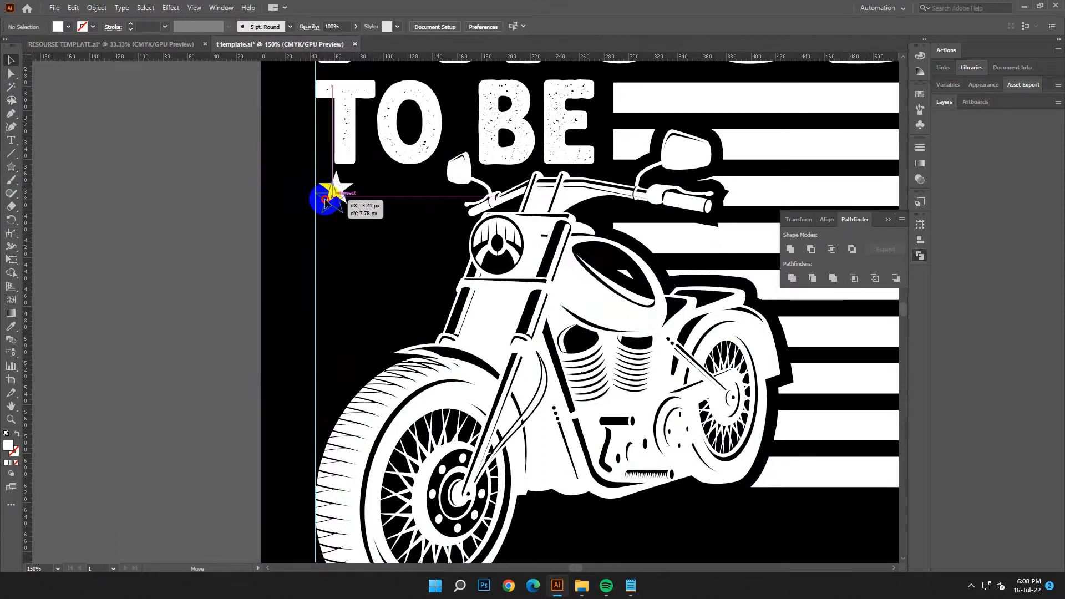
left_click_drag(339, 211, 406, 208)
left_click(66, 8)
left_click(81, 20)
left_click(198, 242)
Step: Copy the star twice in an evenly spaced row and move the third star into a second row between the first two
left_click_drag(339, 212, 417, 214)
key("ctrl+d")
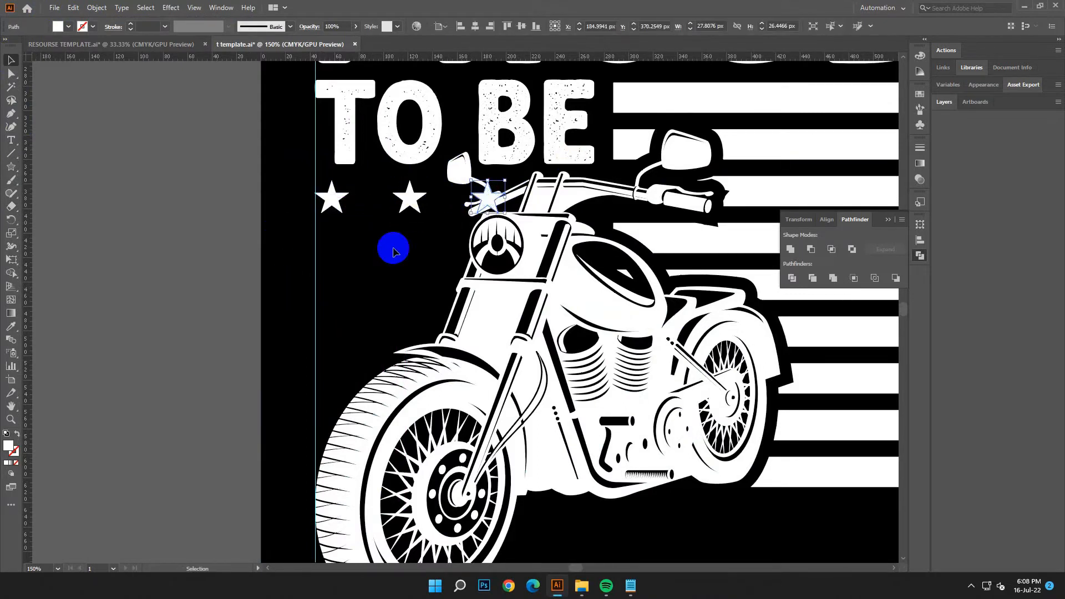
left_click(277, 288)
left_click(488, 198)
left_click_drag(488, 198, 464, 251)
left_click(384, 314)
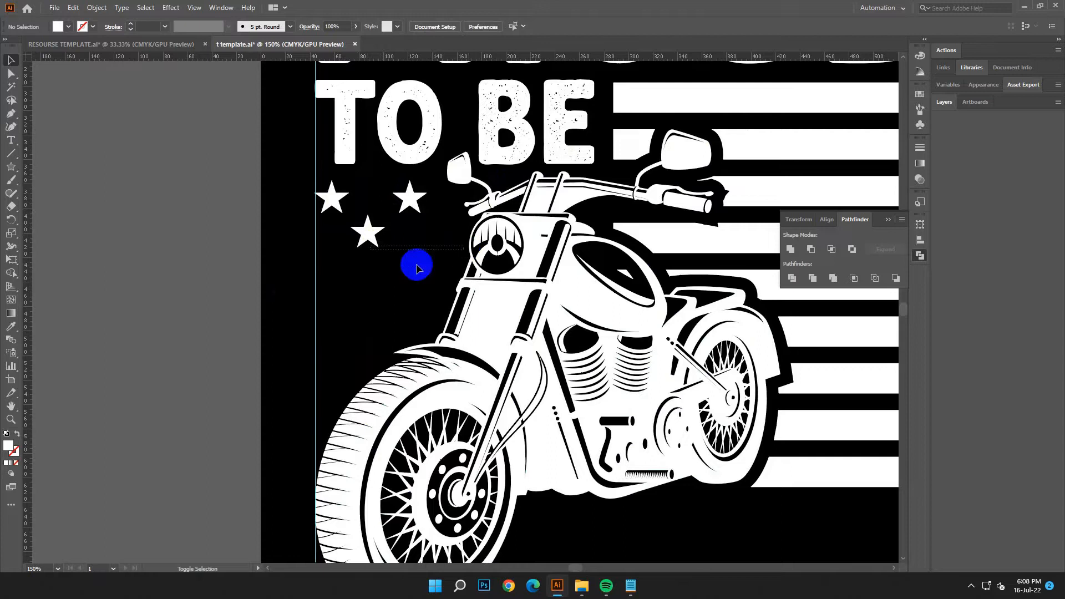
Step: Duplicate the second-row star beside itself and group each row's two stars
left_click_drag(368, 239, 447, 246)
left_click(393, 267)
left_click(375, 241)
left_click(445, 243, "shift")
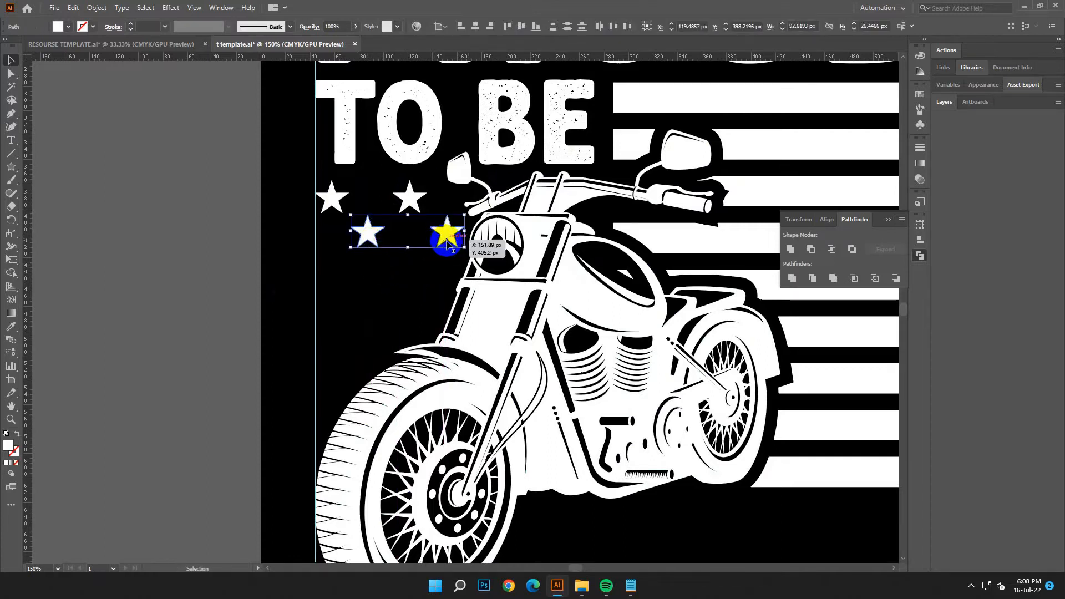
left_click(373, 274)
left_click(329, 196)
left_click(418, 197, "shift")
key("ctrl+g")
Step: Duplicate the two star rows downward to form five staggered rows beside the motorcycle
left_click(387, 257)
left_click_drag(417, 198, 418, 274)
left_click(427, 291)
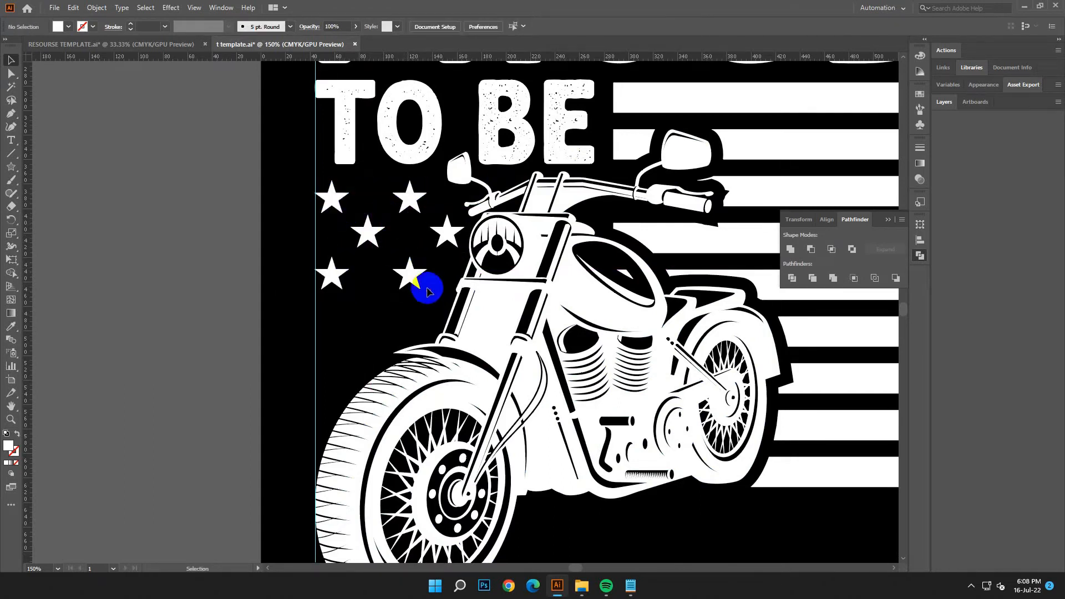
left_click_drag(367, 233, 368, 323)
left_click_drag(412, 277, 403, 371)
scroll(237, 356, "down", 3)
Step: Ungroup the bottom star row and delete its star that overlaps the front wheel
right_click(416, 306)
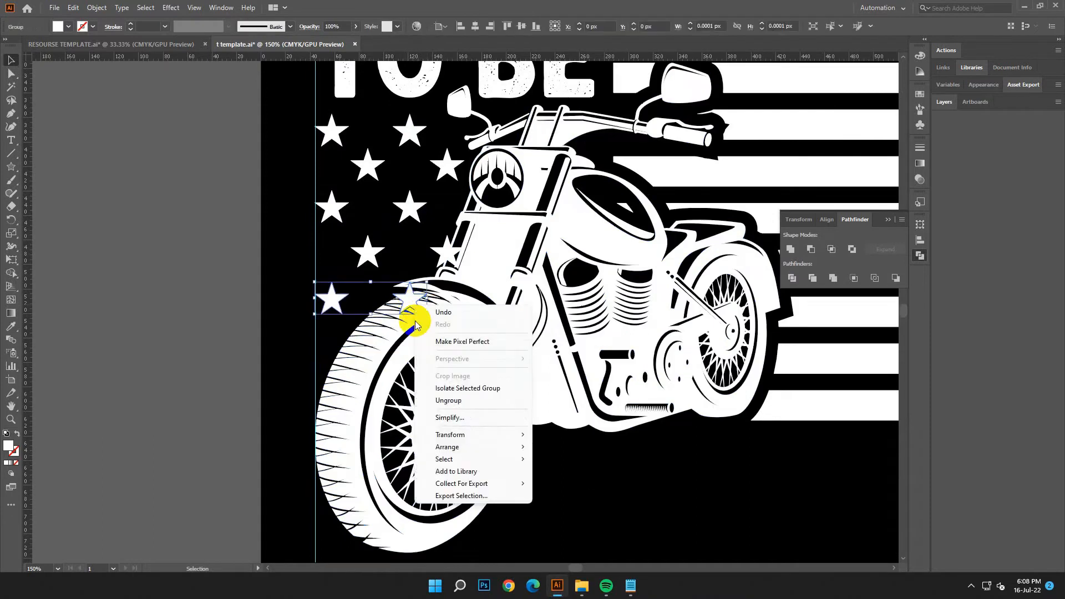
left_click(448, 400)
left_click_drag(409, 302, 456, 256)
left_click(447, 251)
key("Delete")
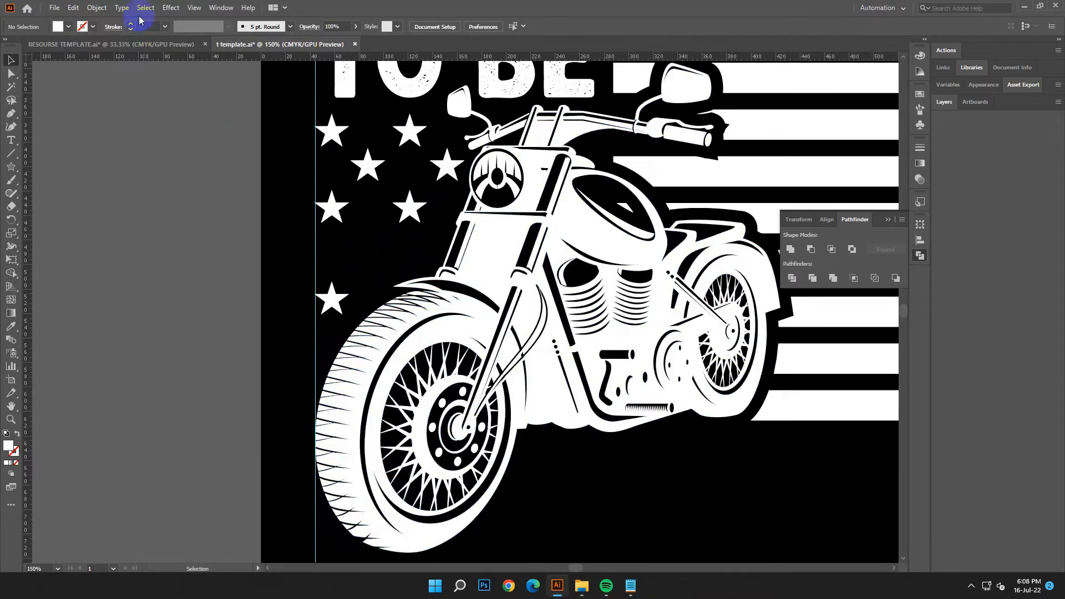
left_click(72, 9)
left_click(83, 20)
Step: Ungroup the fourth star row and delete only its star that overlaps the motorcycle's fork
right_click(116, 177)
left_click(163, 271)
left_click(201, 285)
left_click(446, 253)
key("Delete")
Step: Switch to the Notepad text document and copy the word AMERICAN
key("ctrl+minus")
key("ctrl+minus")
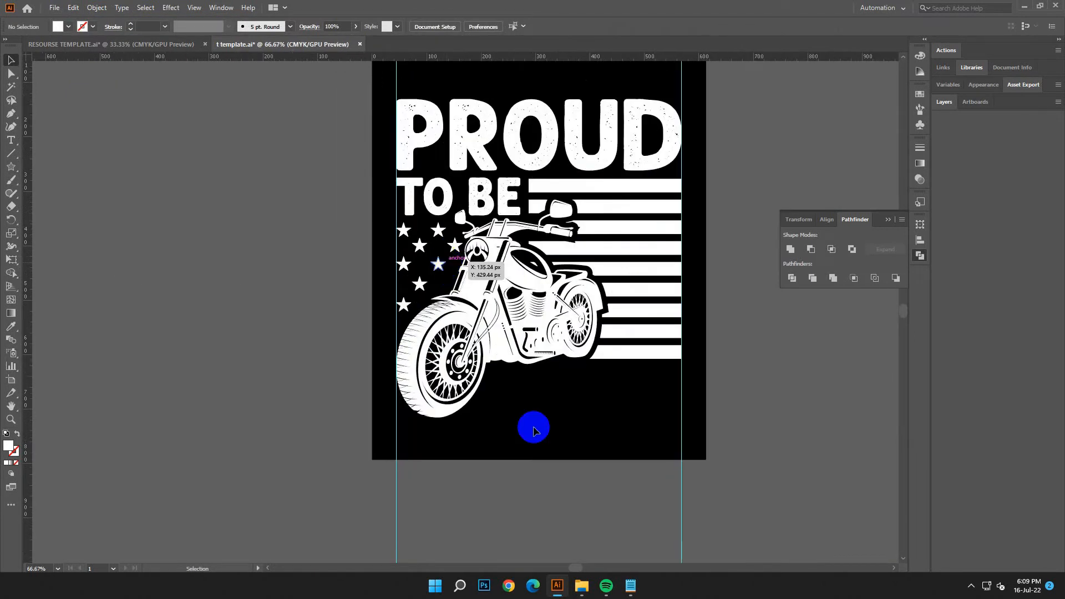
left_click_drag(533, 428, 424, 354)
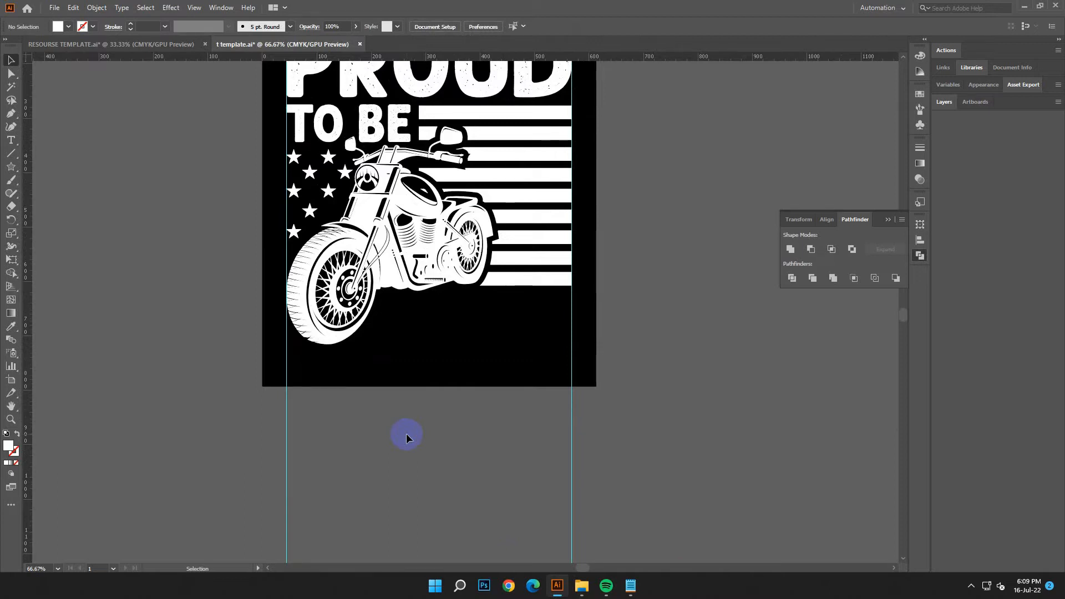
scroll(436, 371, "up", 1)
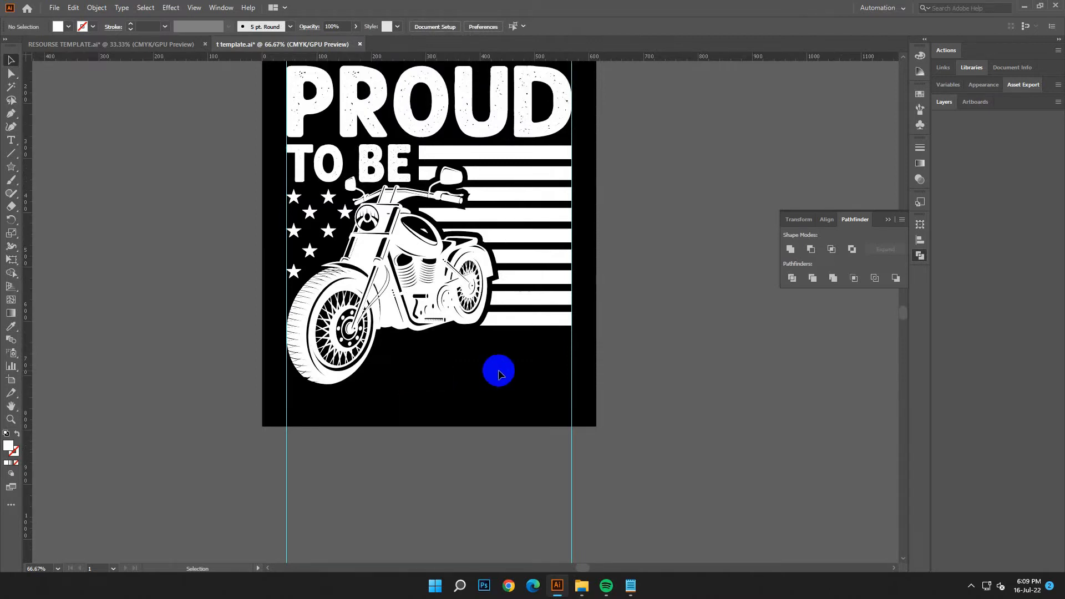
scroll(582, 396, "down", 1)
left_click(631, 586)
left_click_drag(732, 237, 602, 236)
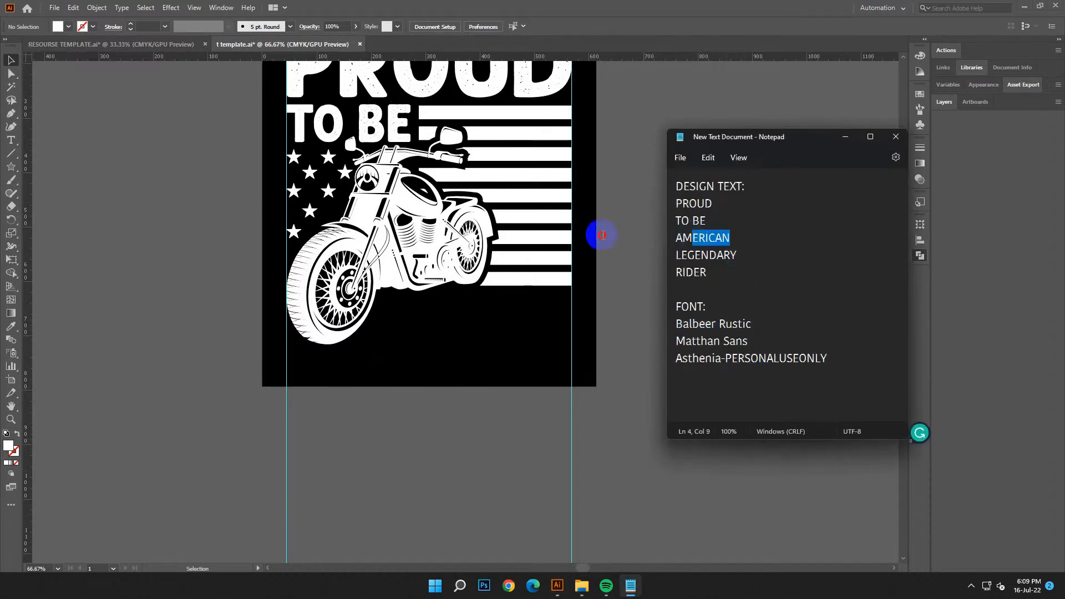
right_click(700, 238)
left_click(716, 293)
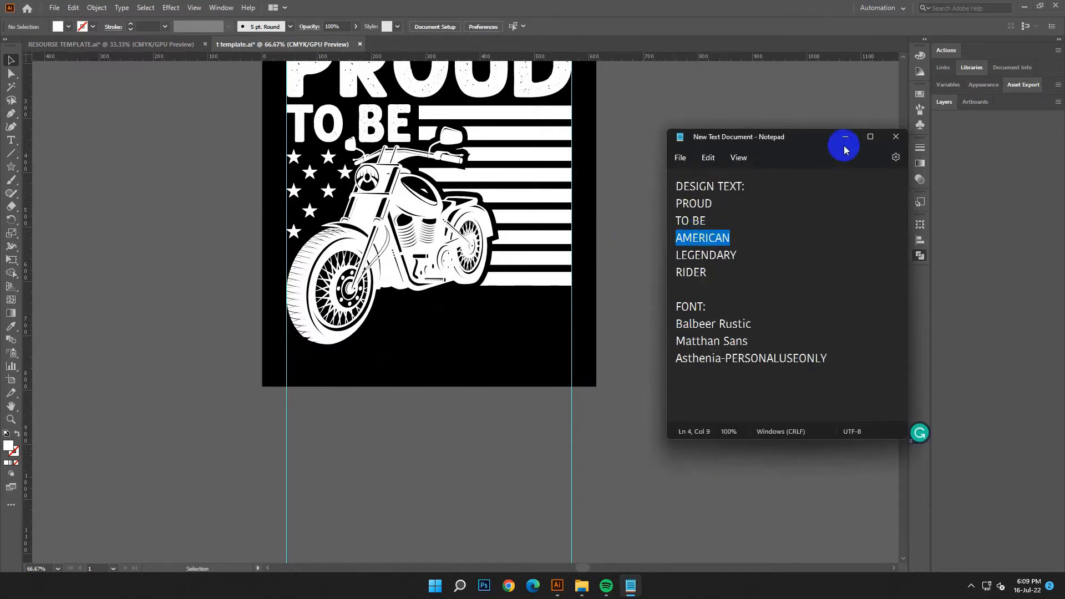
left_click(845, 137)
Step: Place a point text beside the artboard, enlarge it to about 53 pt and replace its placeholder with AMERICAN
left_click(7, 144)
left_click(647, 109)
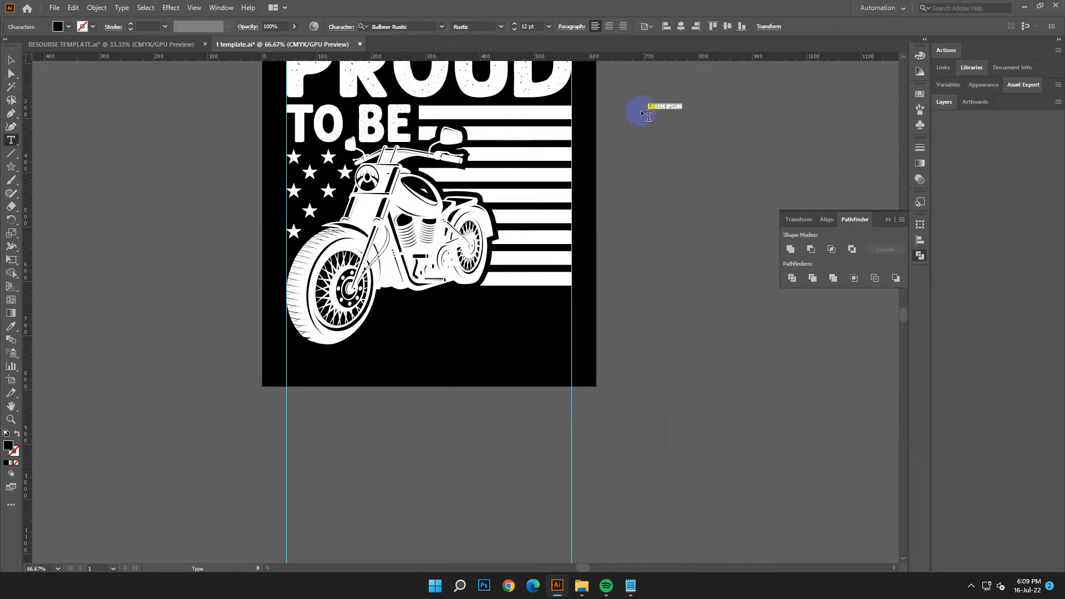
left_click(11, 59)
left_click_drag(679, 117, 582, 112)
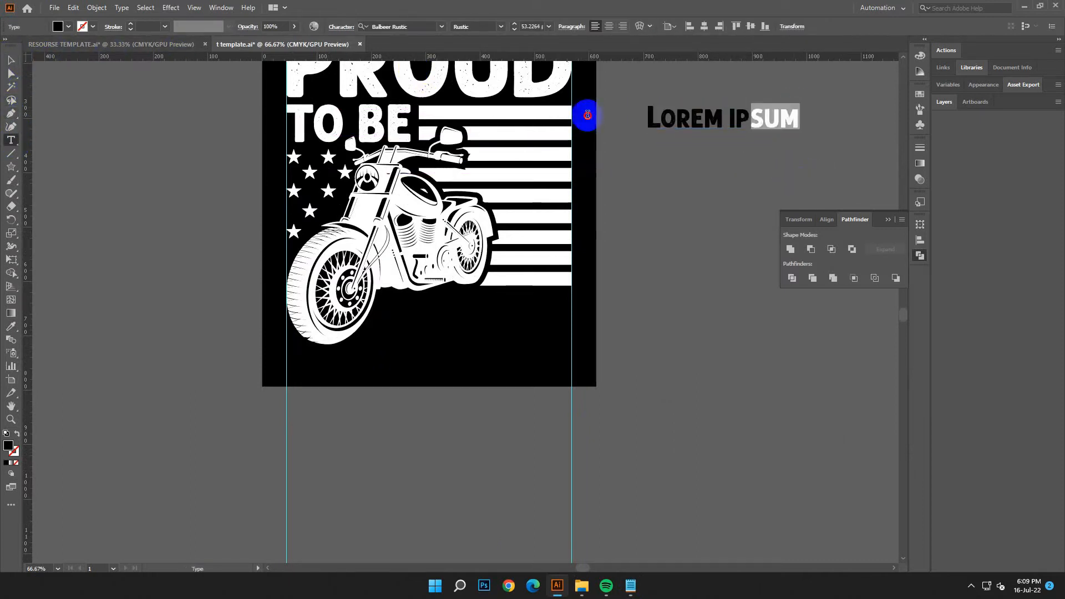
left_click(73, 8)
left_click(83, 74)
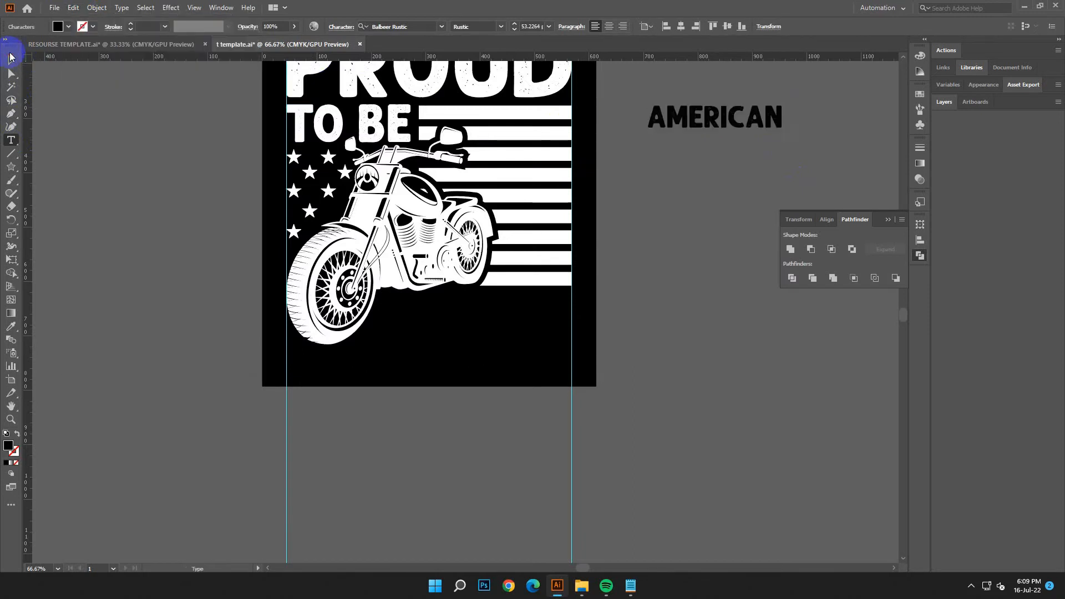
Step: Copy the font name Matthan Sans from Notepad and apply that font to the AMERICAN text
left_click(11, 60)
left_click(631, 588)
left_click_drag(770, 339, 646, 340)
right_click(696, 345)
left_click(731, 405)
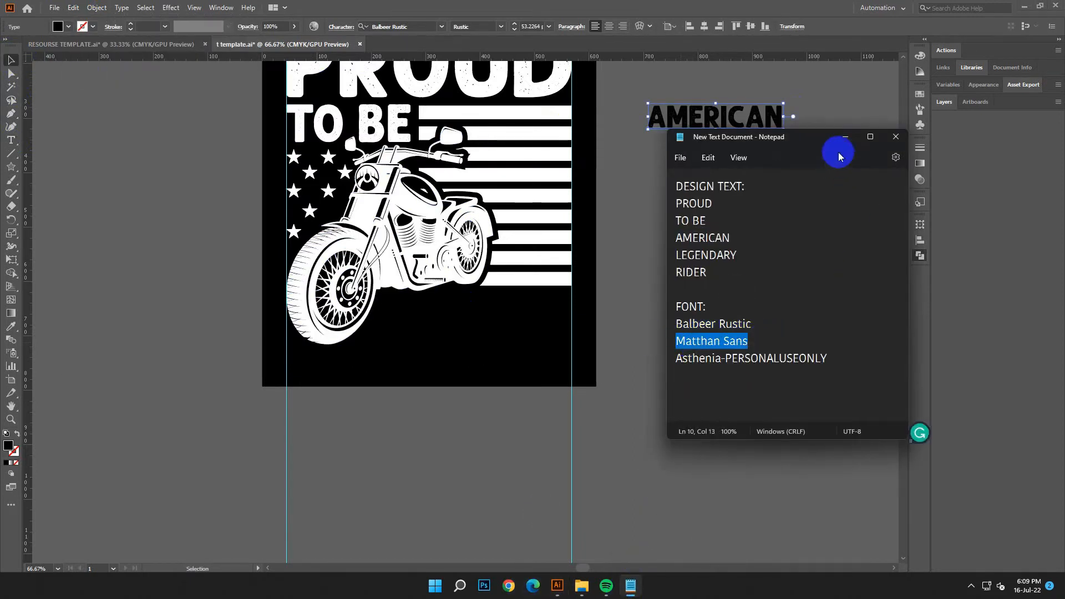
left_click(845, 136)
right_click(383, 23)
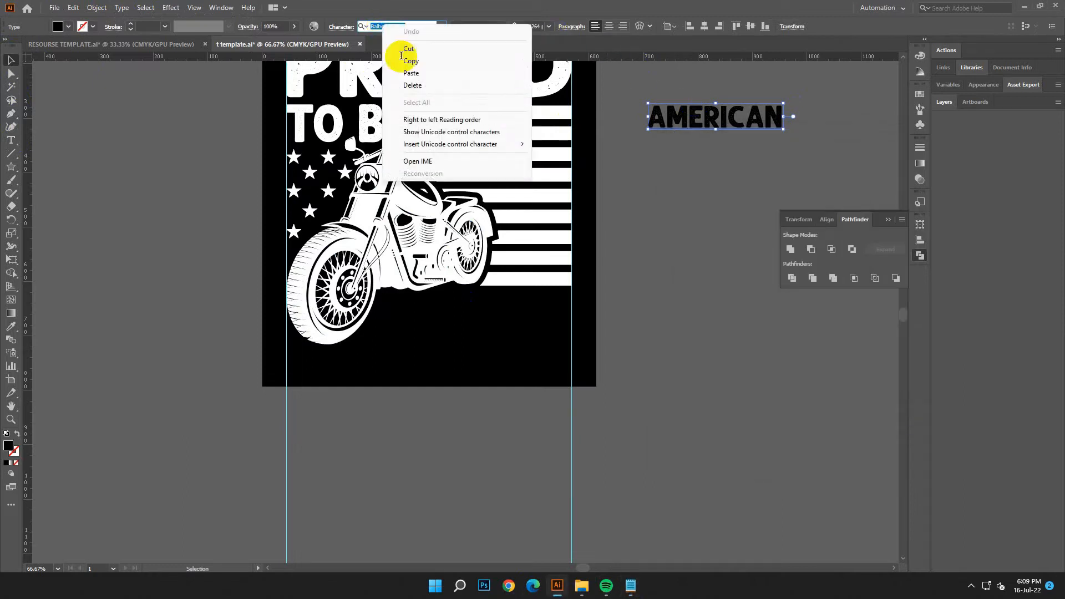
left_click(429, 70)
left_click(522, 82)
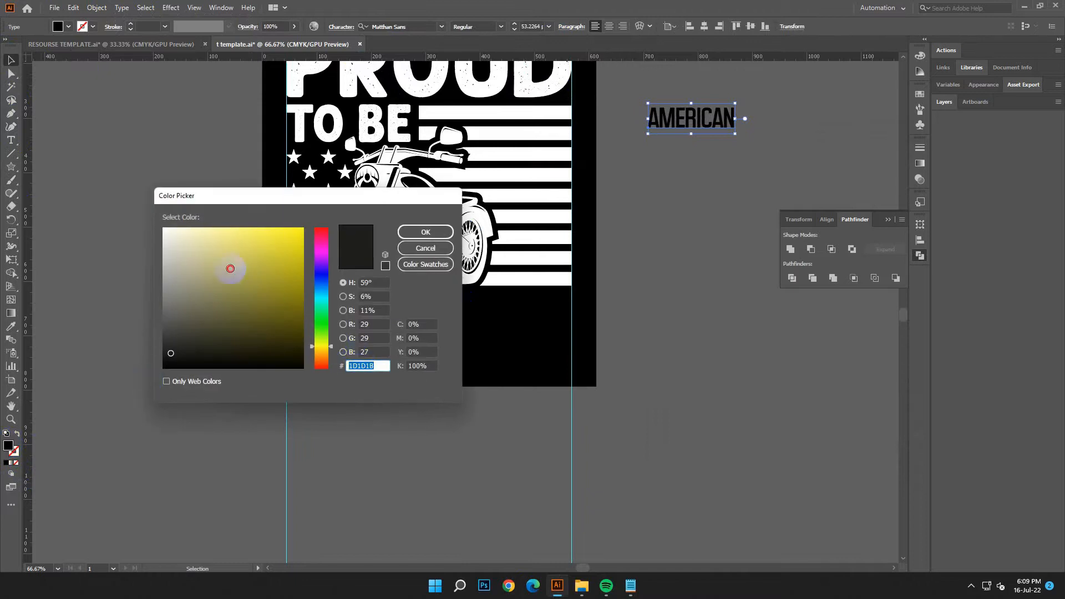
Step: Fill AMERICAN with white (FFFFFF) and enlarge it to about 175 pt, spanning both guides over the motorcycle's lower half
type("FFFFFF")
left_click(426, 232)
left_click_drag(690, 119, 599, 399)
left_click(515, 398)
left_click_drag(515, 399, 515, 349)
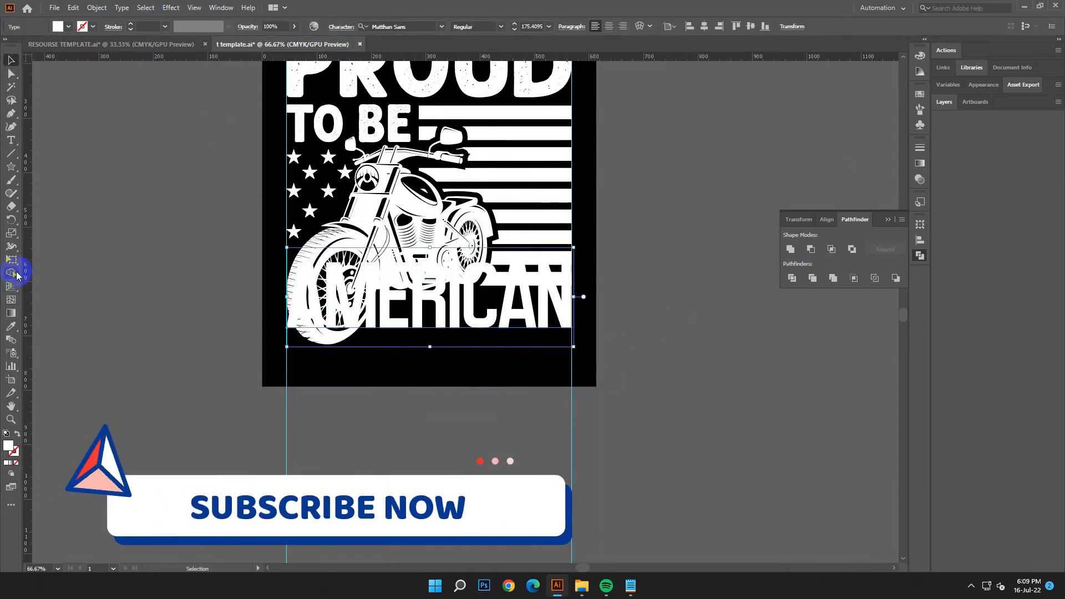
Step: Shear the AMERICAN text vertically with Free Transform so its baseline rises toward the right guide
left_click(11, 259)
left_click_drag(573, 297, 578, 242)
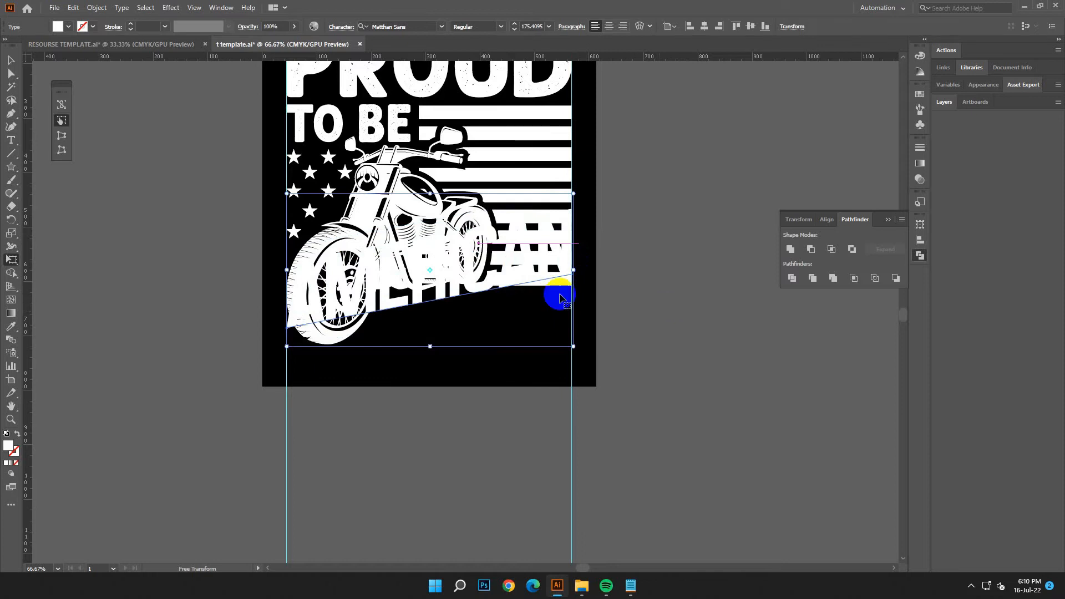
left_click(11, 61)
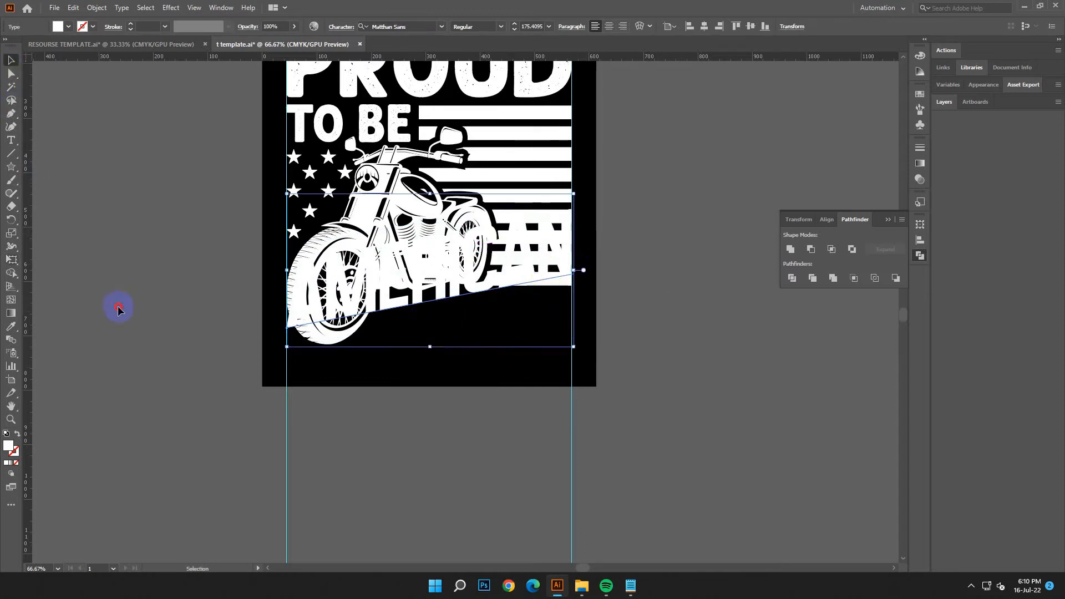
left_click(119, 309)
Step: Convert the slanted AMERICAN text to outlines and nudge it down 5 px
left_click(441, 303)
right_click(441, 302)
left_click(509, 382)
left_click(687, 358)
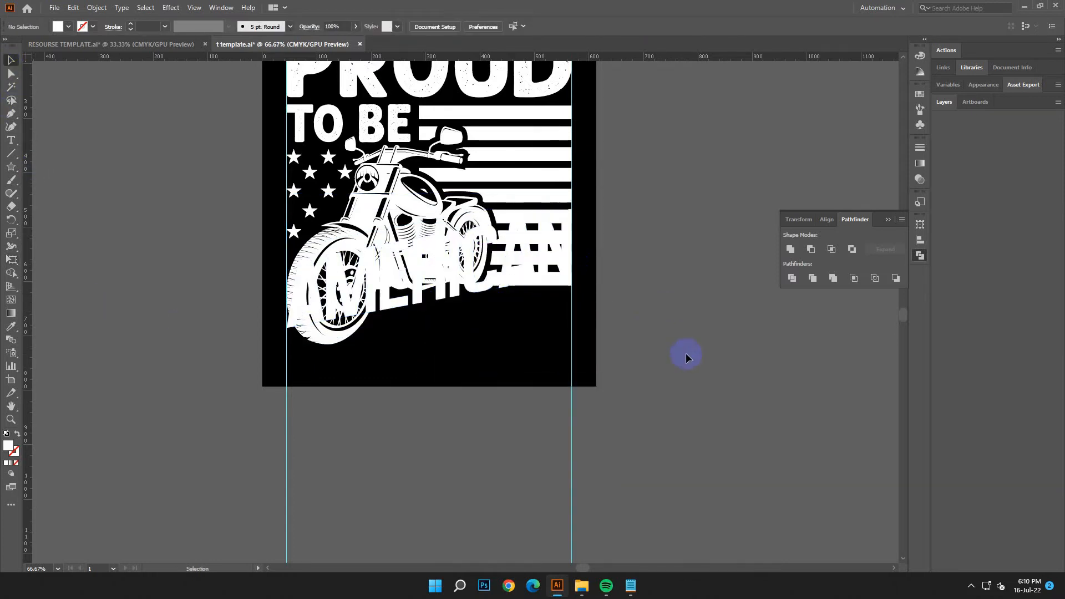
left_click(417, 306)
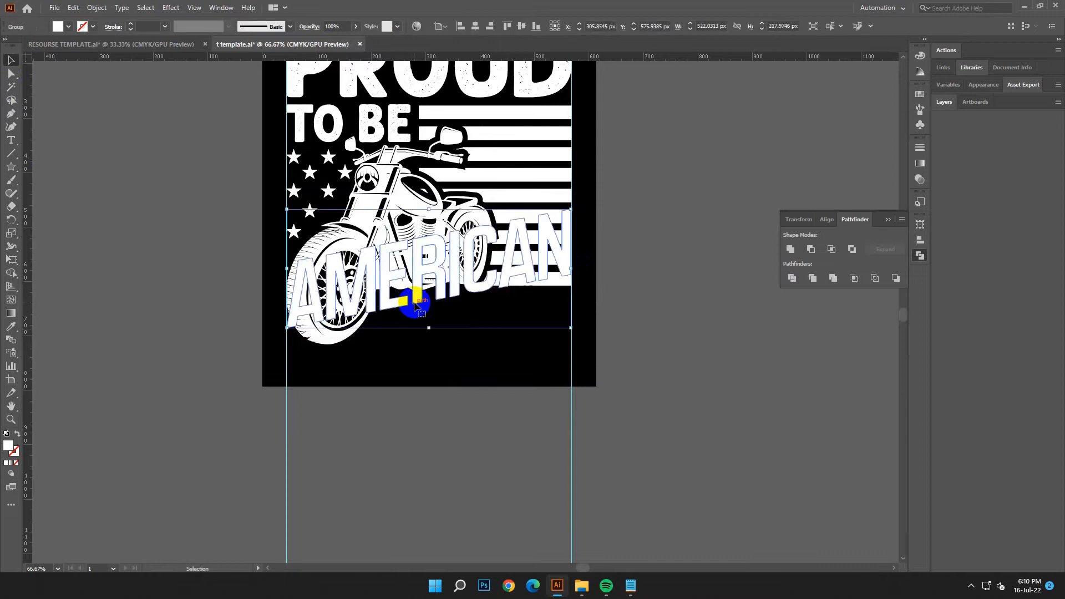
left_click(636, 345)
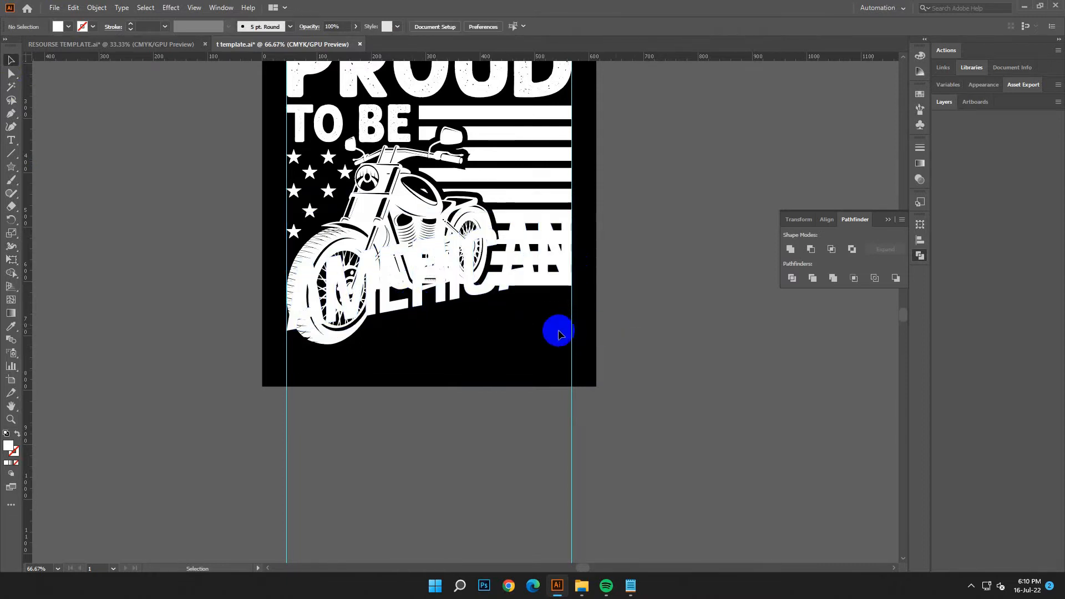
left_click(439, 275)
Step: Paste a copy of the outlined AMERICAN lettering in front and hide that copy
left_click(97, 7)
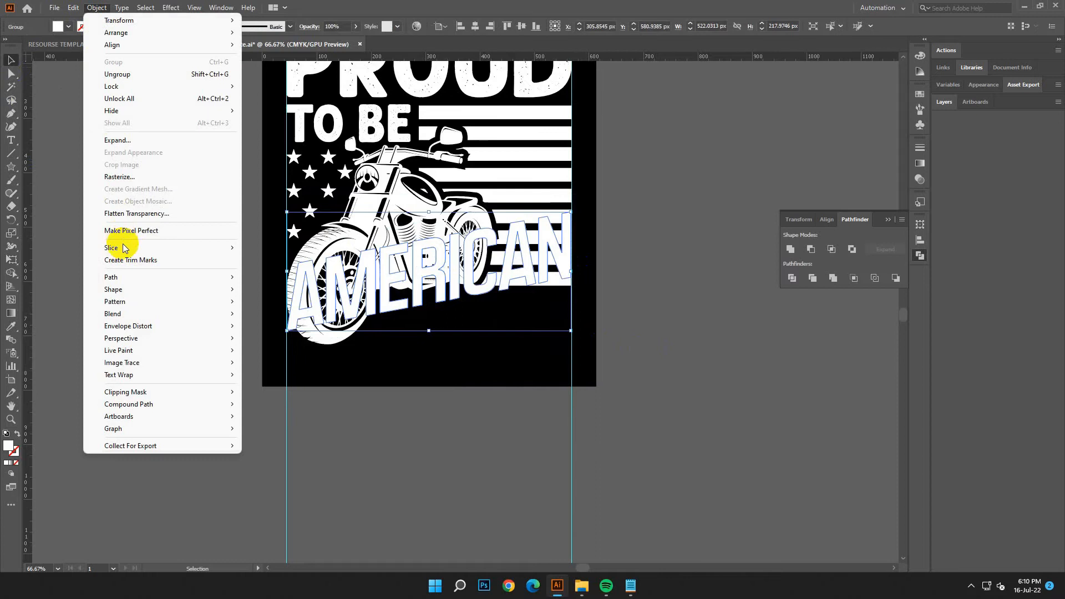
right_click(455, 58)
left_click(481, 301)
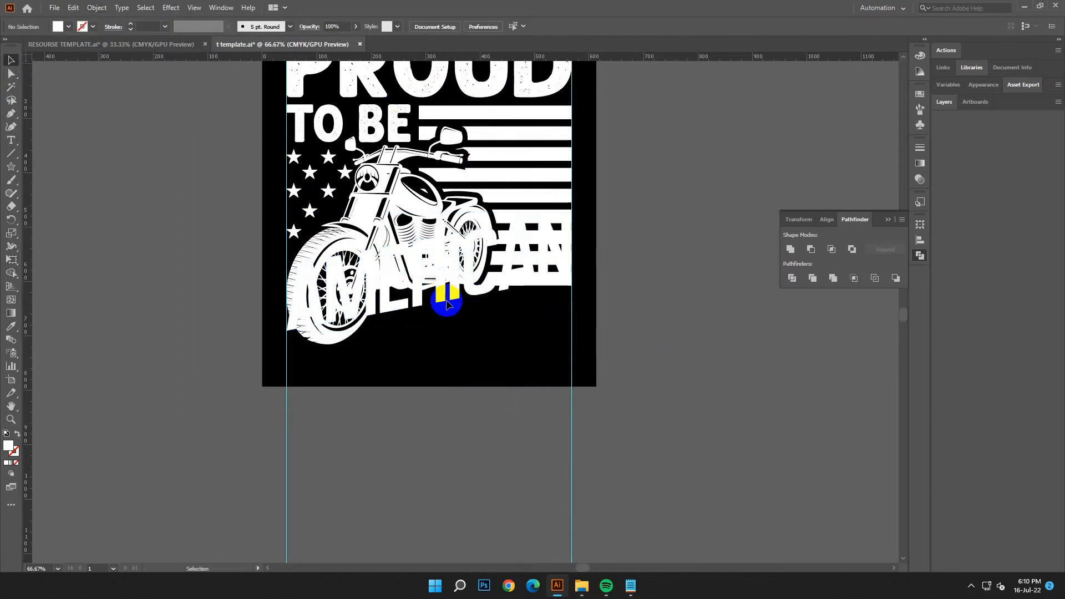
left_click(74, 8)
left_click(91, 62)
left_click(74, 8)
left_click(104, 86)
left_click(94, 12)
left_click(181, 109)
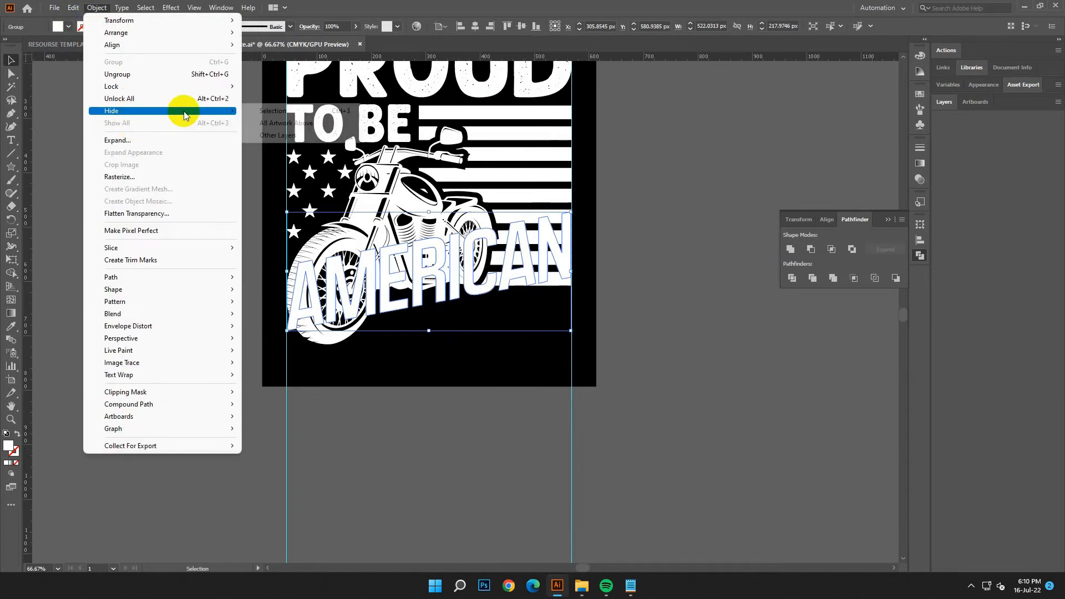
left_click(266, 110)
left_click(451, 387)
Step: Apply Offset Path to the remaining AMERICAN outlines to create a thicker surrounding shape
left_click(427, 289)
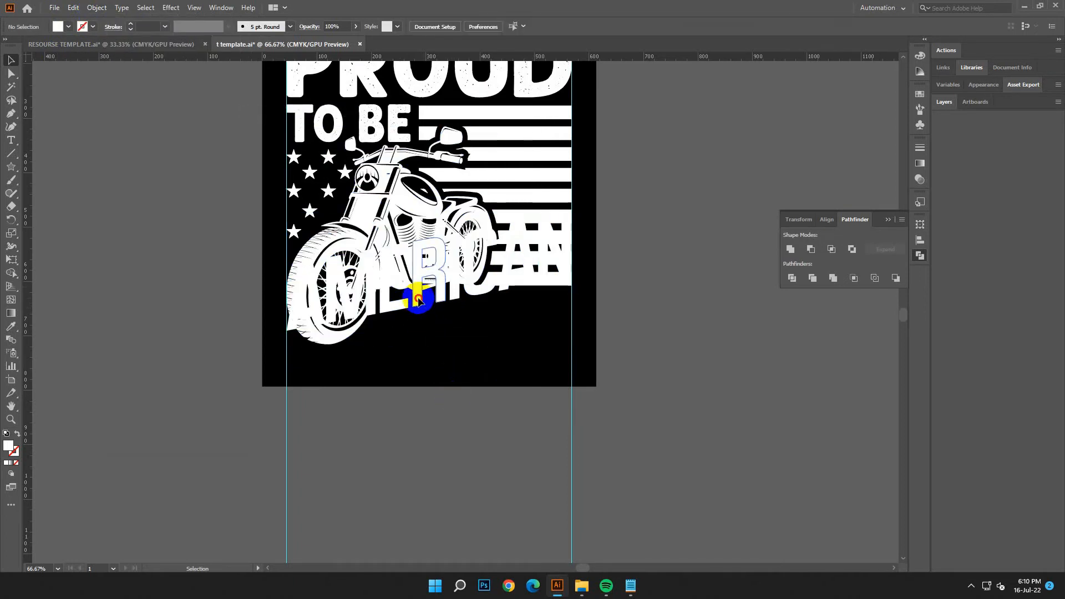
left_click(97, 8)
mouse_move(164, 277)
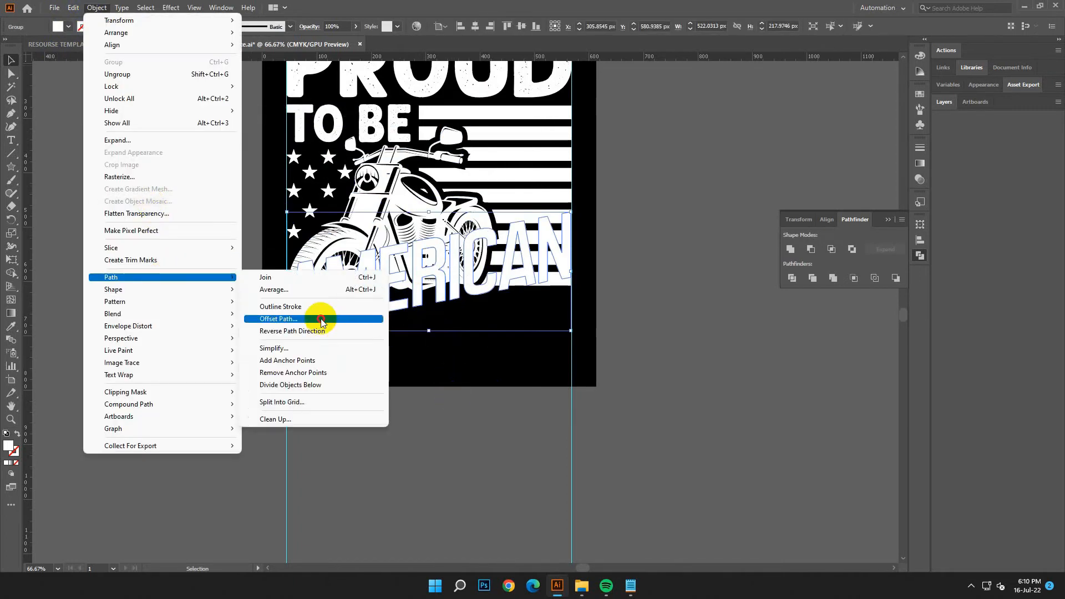
left_click(312, 319)
left_click(776, 384)
left_click(636, 363)
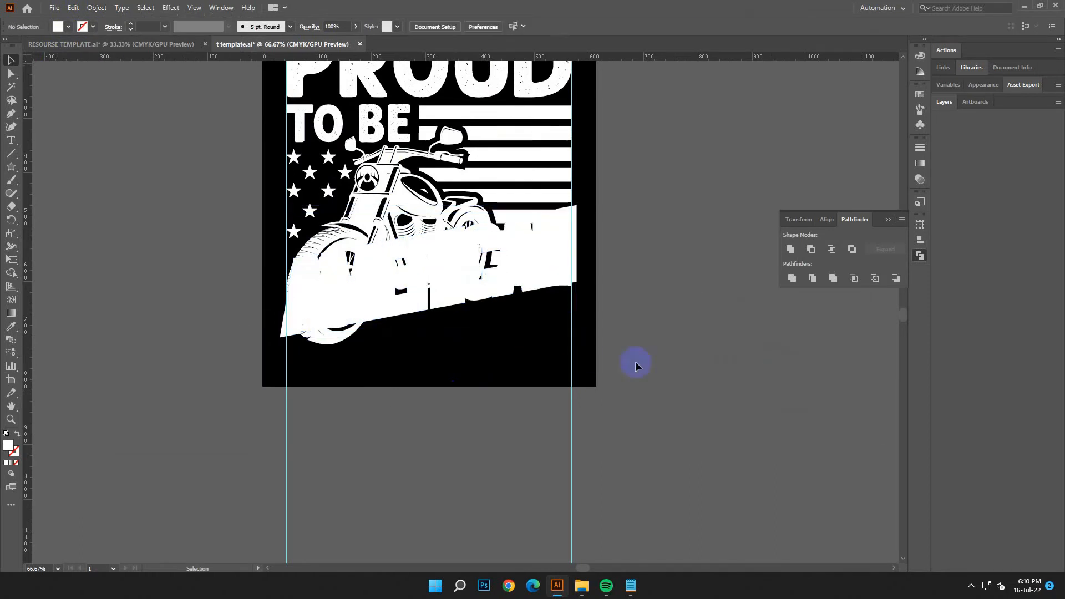
Step: Unite the offset AMERICAN outlines into one backing shape with Pathfinder
left_click(479, 300)
left_click(790, 249)
left_click(521, 278)
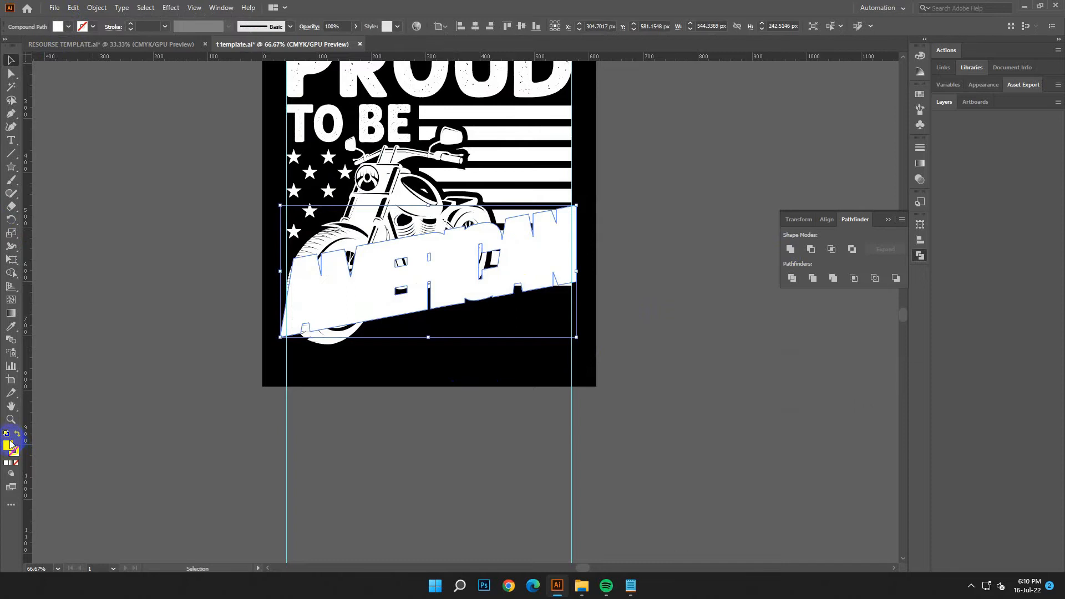
Step: Fill the united AMERICAN backing shape with black (000000)
double_click(10, 444)
left_click_drag(165, 368, 151, 379)
left_click(424, 234)
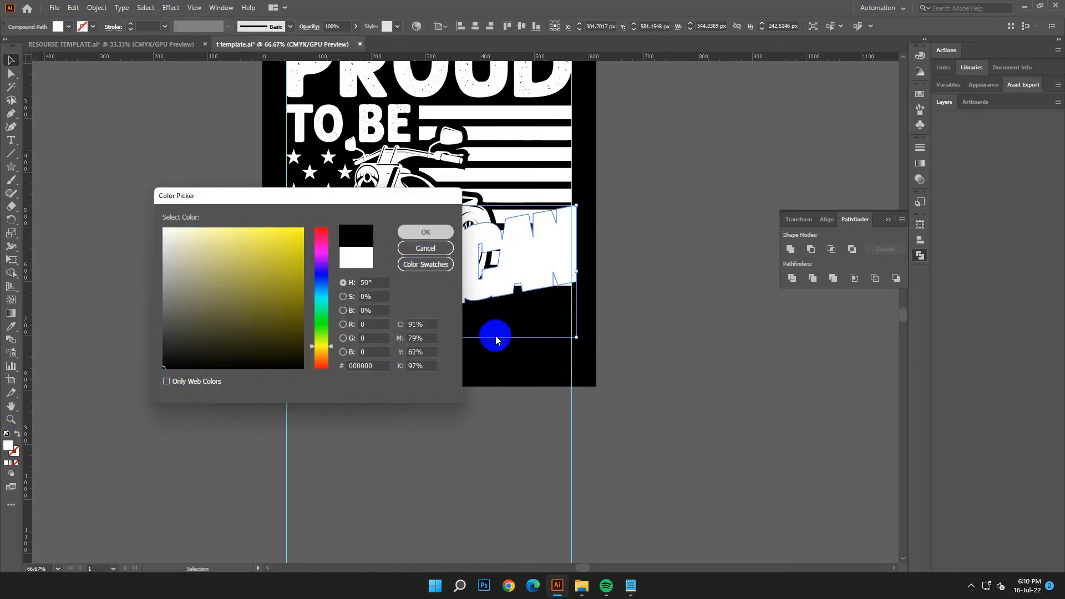
left_click(499, 335)
left_click(520, 292)
left_click(519, 350)
left_click(454, 312)
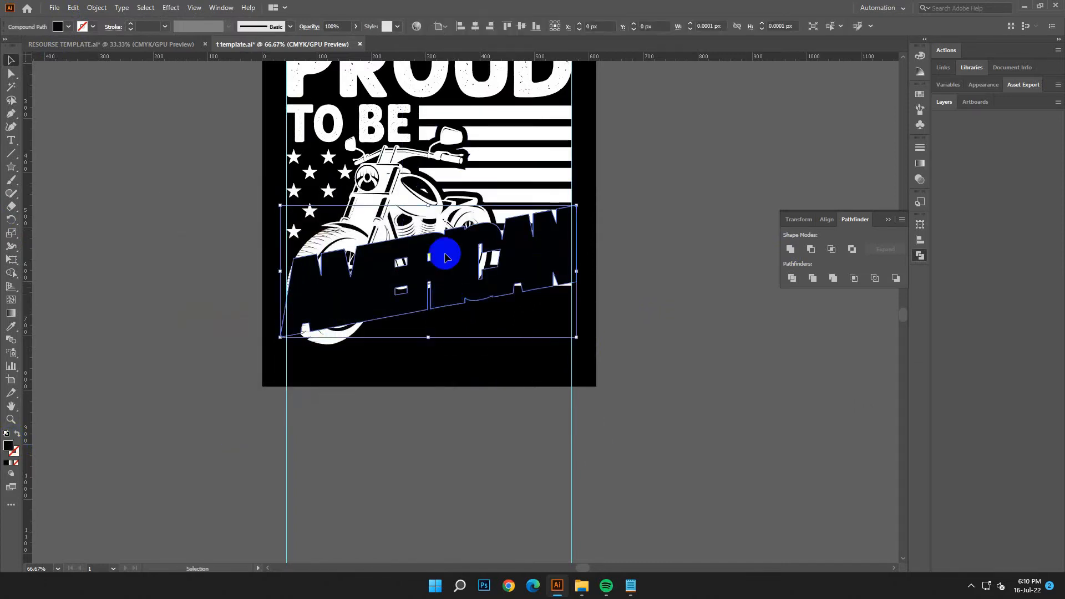
Step: Try to divide the motorcycle with the black AMERICAN backing shape and delete the resulting black pieces
left_click(440, 233, "shift")
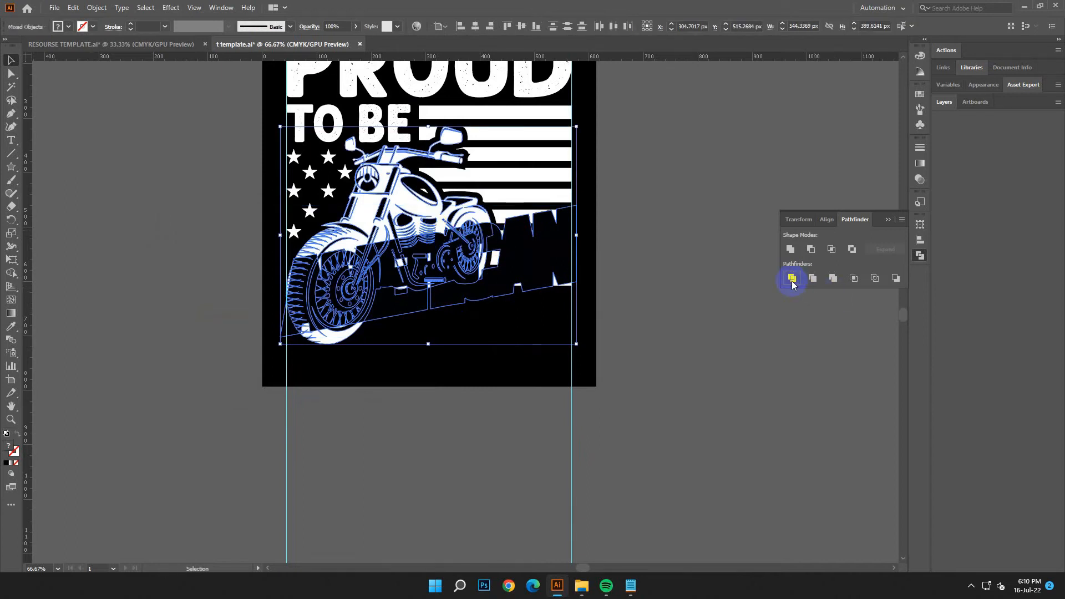
left_click(791, 280)
left_click(11, 86)
left_click(499, 283)
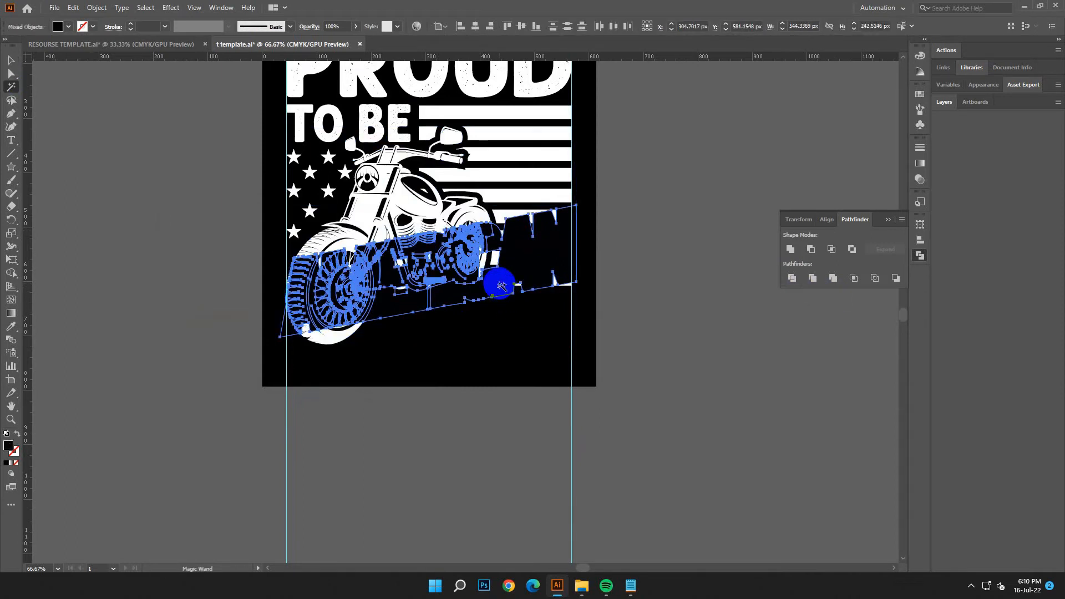
key("Delete")
left_click(744, 558)
Step: Undo the deletion of the black pieces and the Divide operation on the motorcycle
left_click(73, 7)
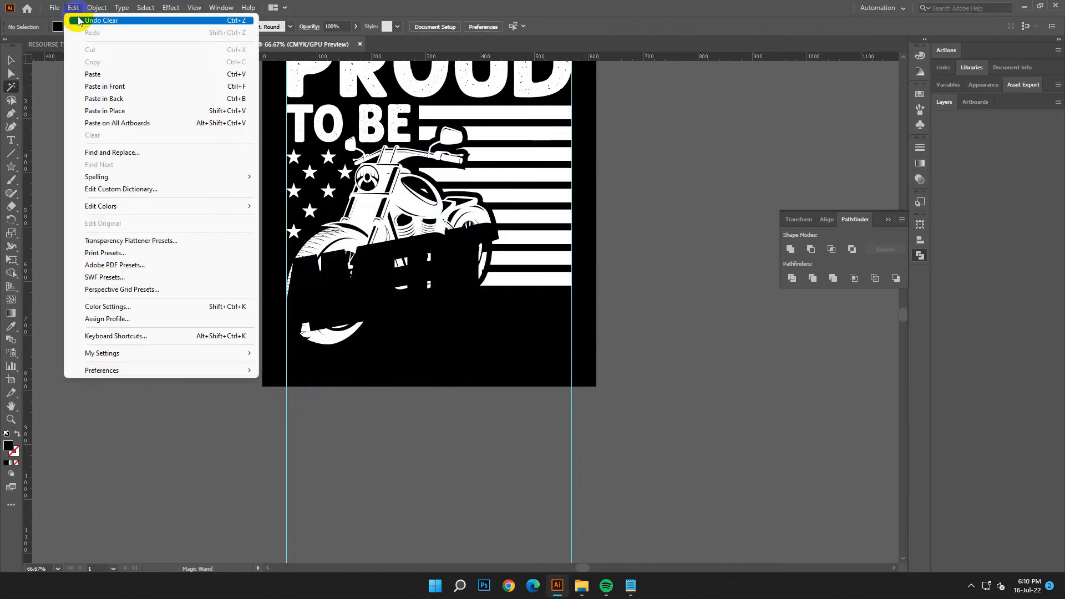
left_click(78, 20)
left_click(72, 7)
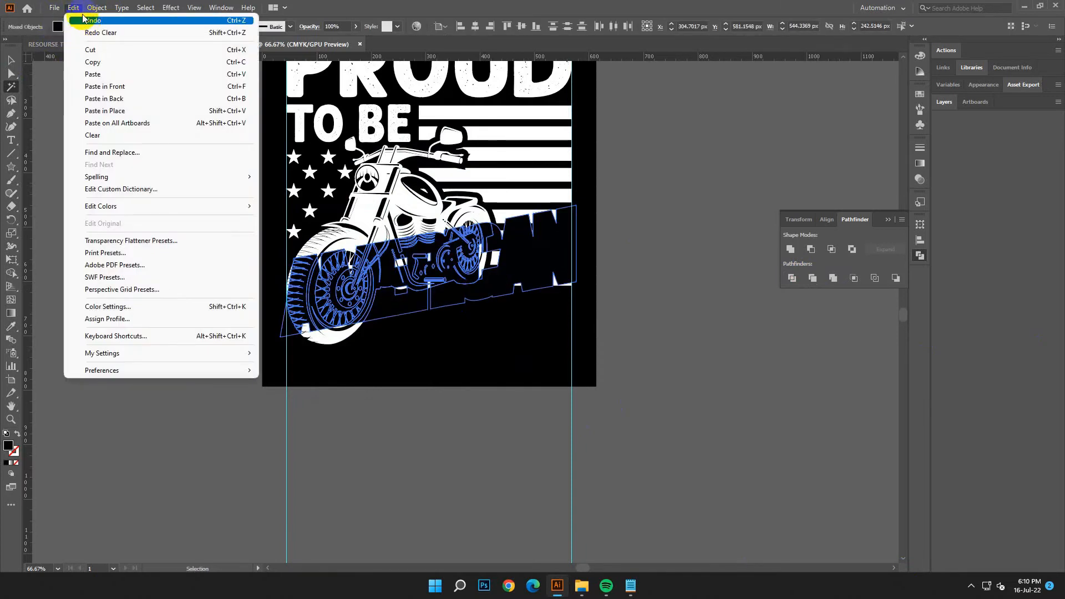
left_click(83, 21)
left_click(73, 9)
left_click(90, 21)
Step: Divide the motorcycle, flag stripes and AMERICAN backing shape together with the Pathfinder Divide operation
left_click(12, 60)
left_click(290, 300)
left_click(602, 451)
left_click(493, 291)
left_click(475, 212, "shift")
left_click(811, 273)
left_click(792, 278)
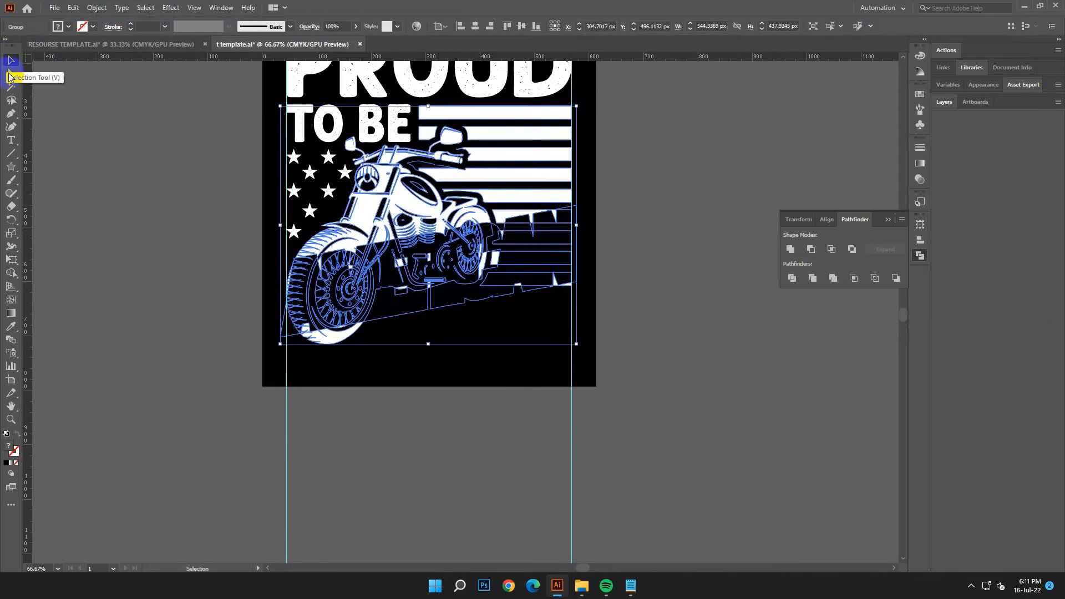
Step: Select all black pieces of the divided artwork with the Magic Wand and delete them
left_click(12, 86)
left_click(519, 280)
key("Delete")
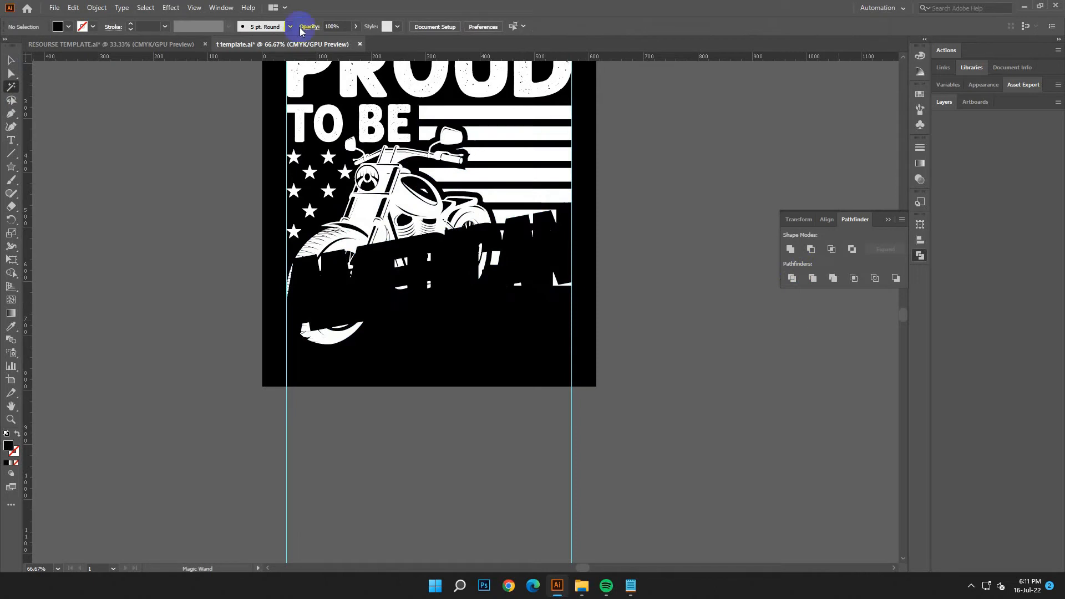
Step: Show the hidden white AMERICAN lettering again and deselect it
left_click(97, 7)
left_click(127, 121)
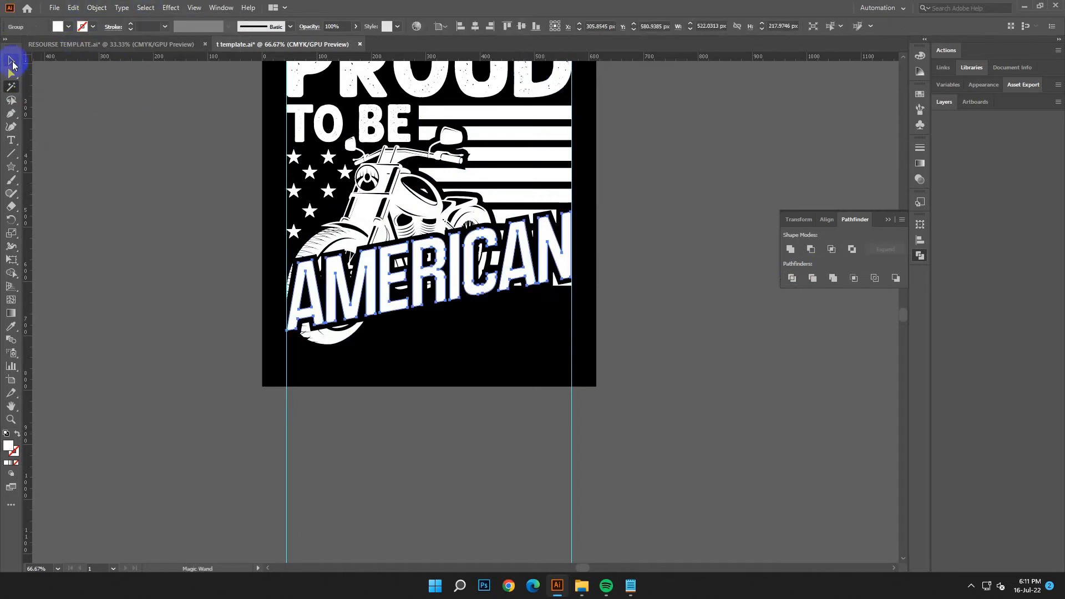
left_click(12, 61)
left_click(659, 418)
scroll(755, 435, "up", 1)
scroll(755, 435, "down", 1)
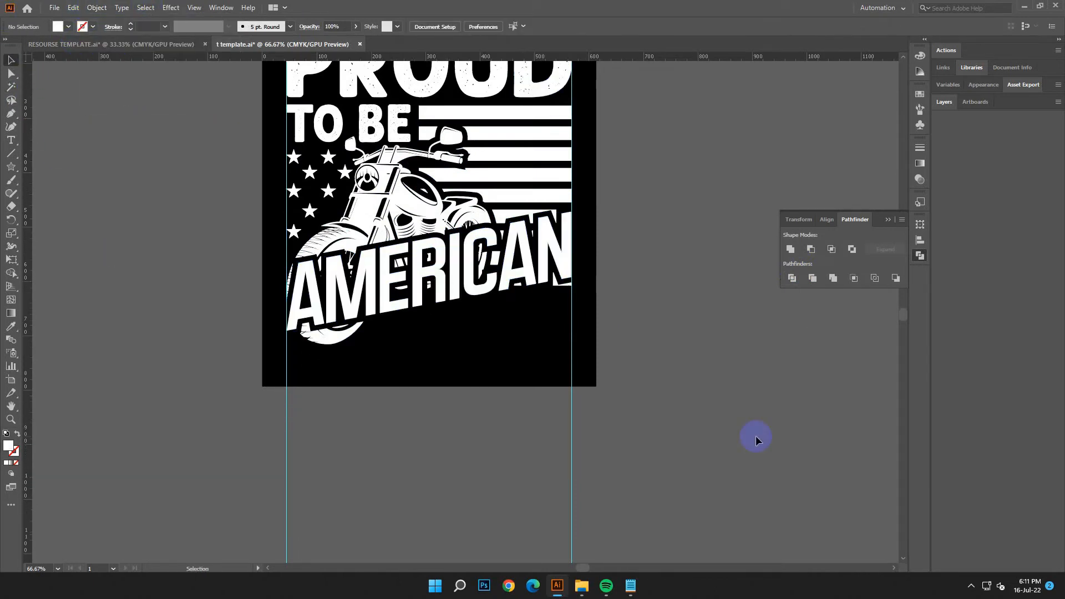
scroll(755, 435, "up", 1)
scroll(755, 435, "down", 2)
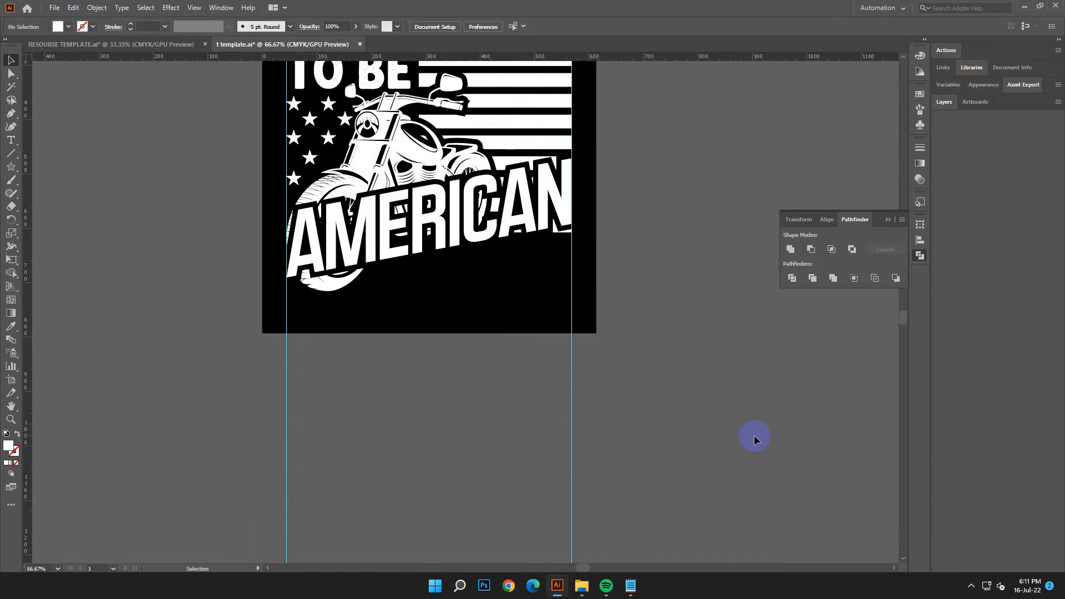
scroll(754, 435, "down", 1)
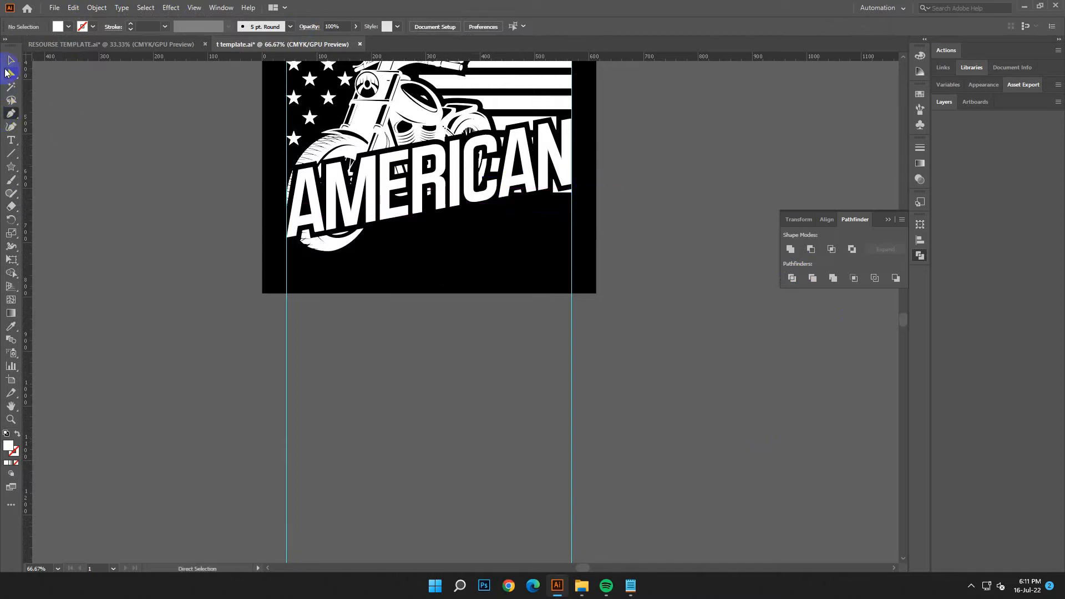
Step: Copy the word LEGENDARY from the design text in Notepad
left_click(630, 586)
left_click(738, 255)
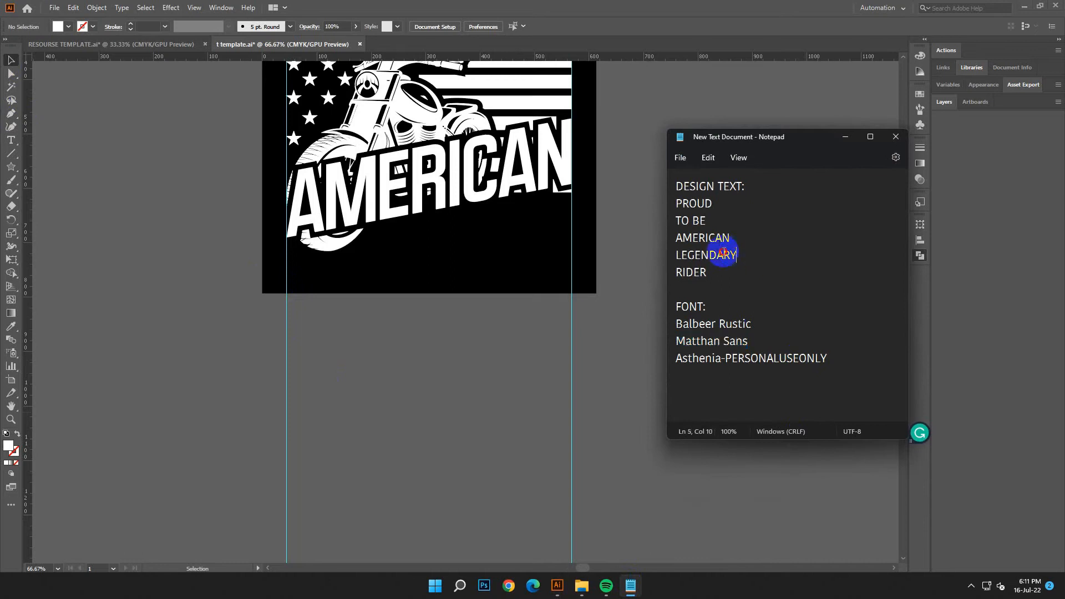
right_click(694, 254)
left_click(742, 313)
left_click(845, 137)
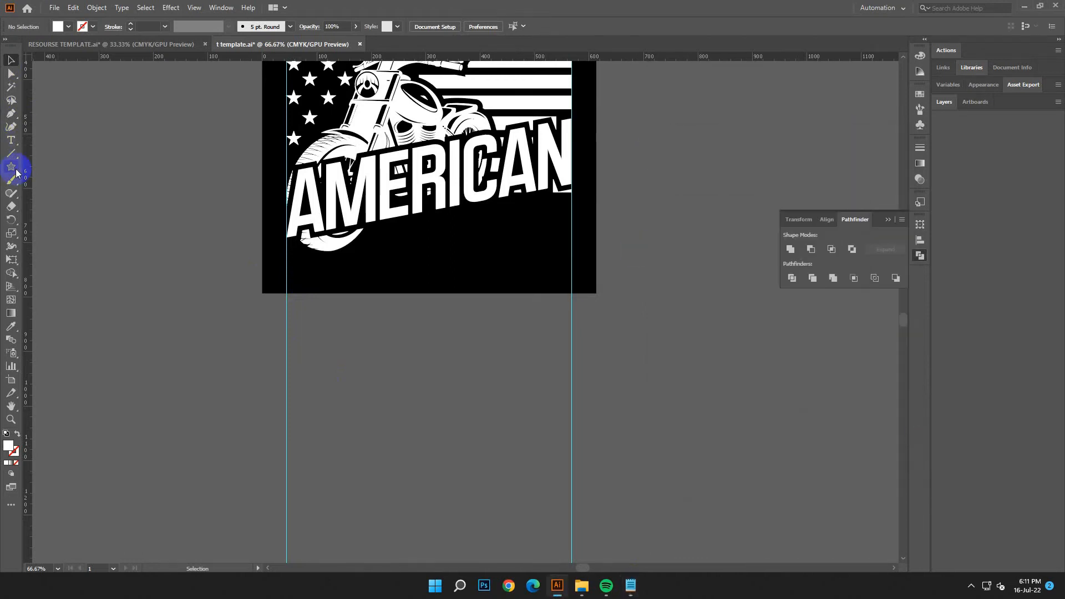
Step: Add a point text below the artboard, scale it to about 75.64 pt and replace its placeholder with LEGENDARY
key("t")
left_click(387, 362)
key("Escape")
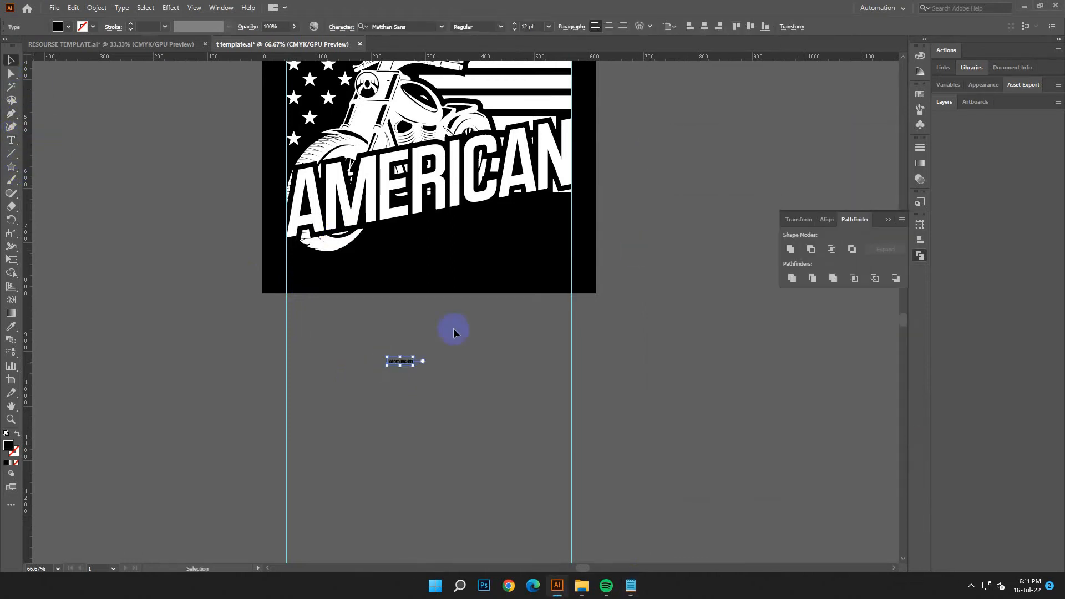
left_click_drag(414, 367, 549, 416)
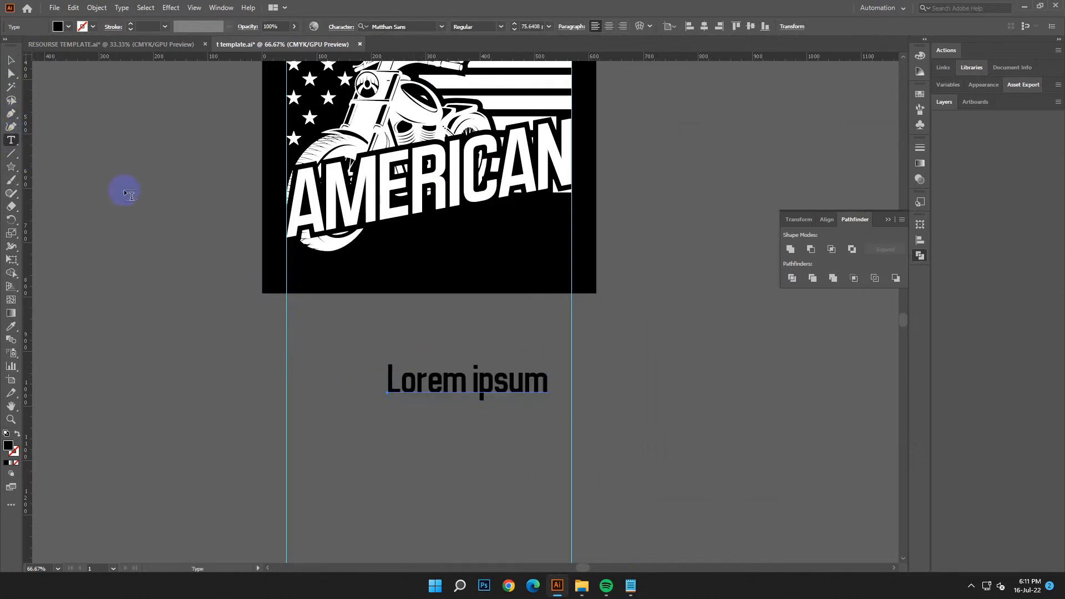
left_click_drag(543, 377, 386, 381)
left_click(73, 7)
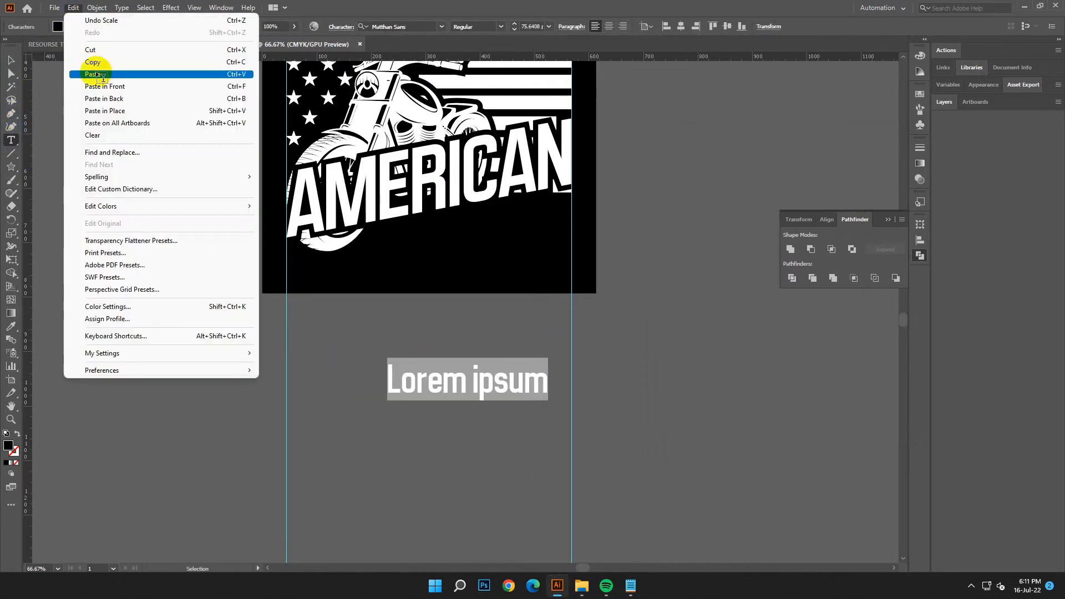
left_click(97, 67)
left_click(9, 56)
Step: Copy the font name Asthenia-PERSONALUSEONLY from Notepad and apply that font to the LEGENDARY text
left_click(630, 585)
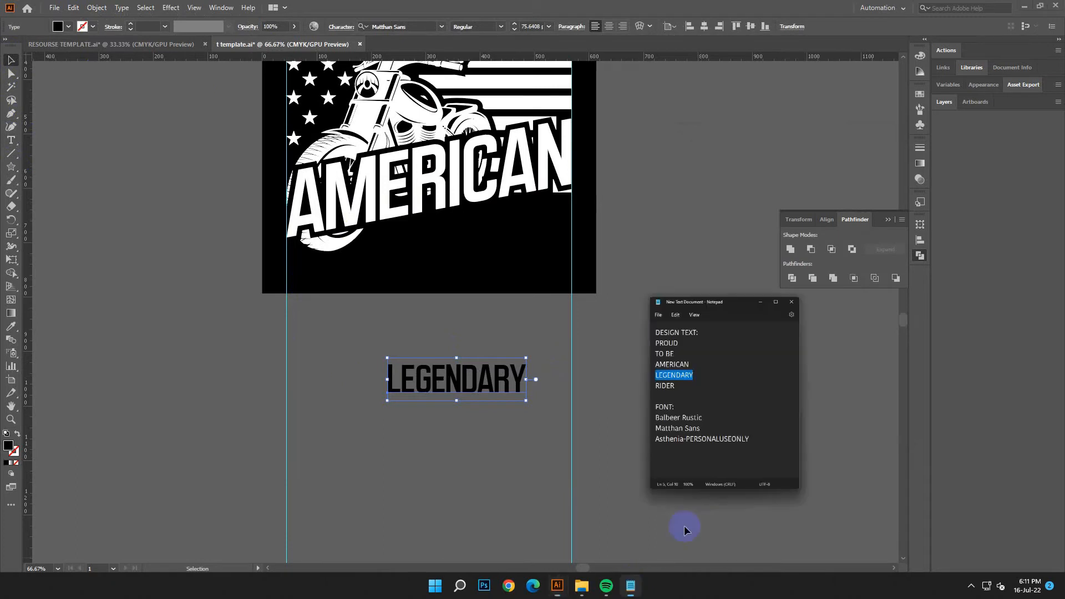
left_click_drag(829, 359, 675, 360)
right_click(683, 360)
left_click(737, 204)
left_click(846, 136)
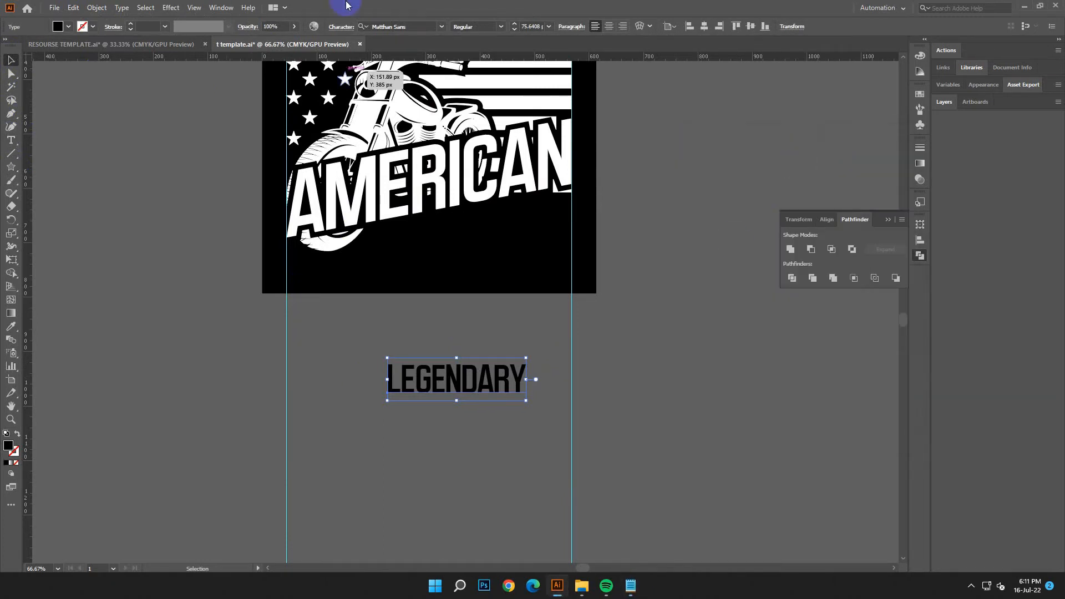
right_click(390, 24)
left_click(426, 72)
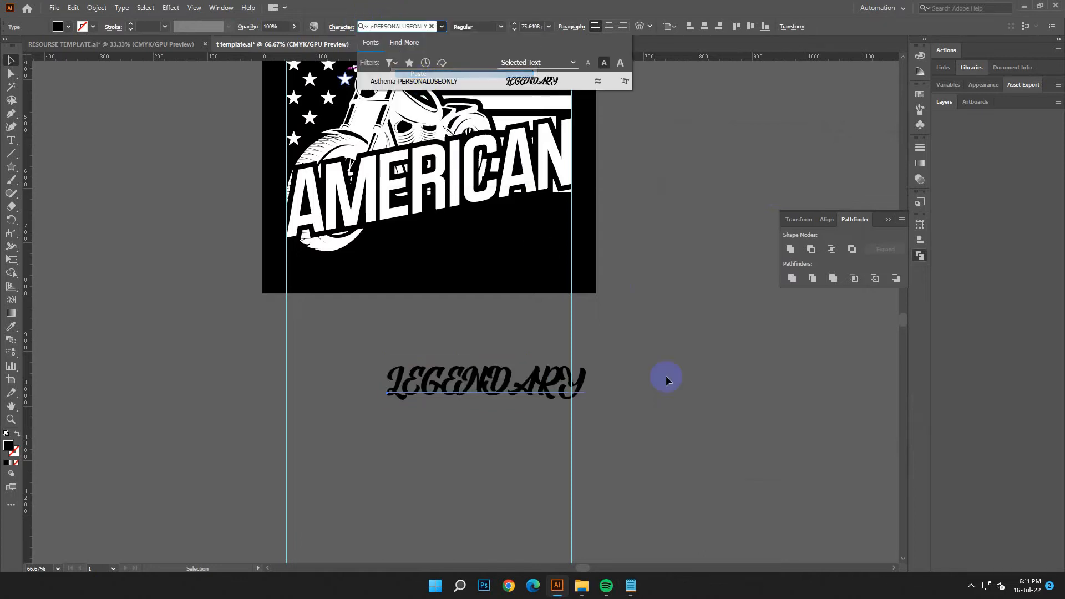
left_click(546, 82)
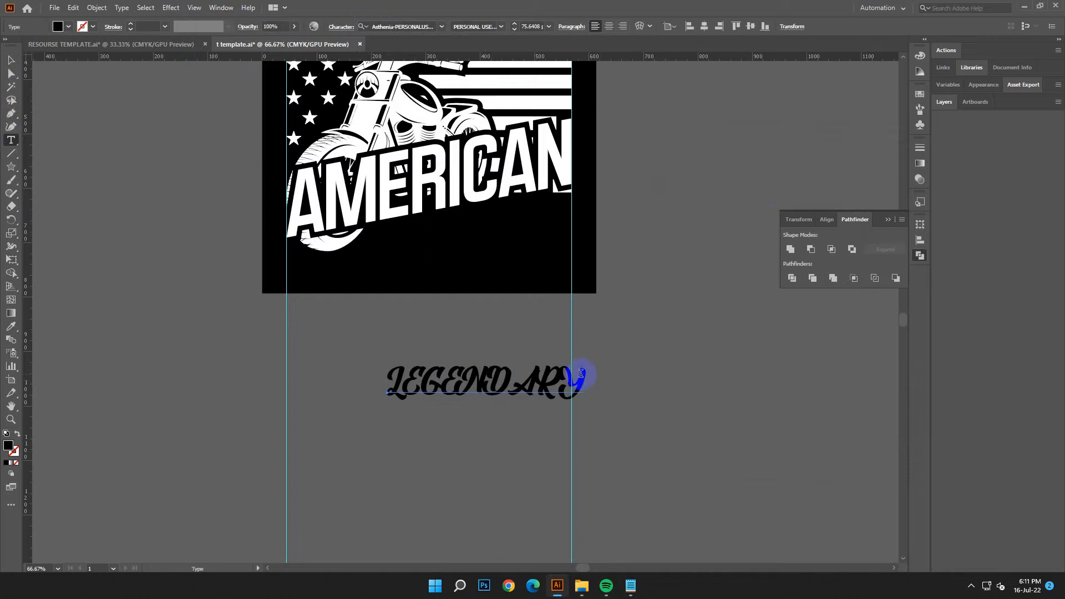
Step: Replace the all-caps LEGENDARY text with Legendary in lowercase after the initial capital
key("BackSpace")
key("BackSpace")
key("BackSpace")
key("BackSpace")
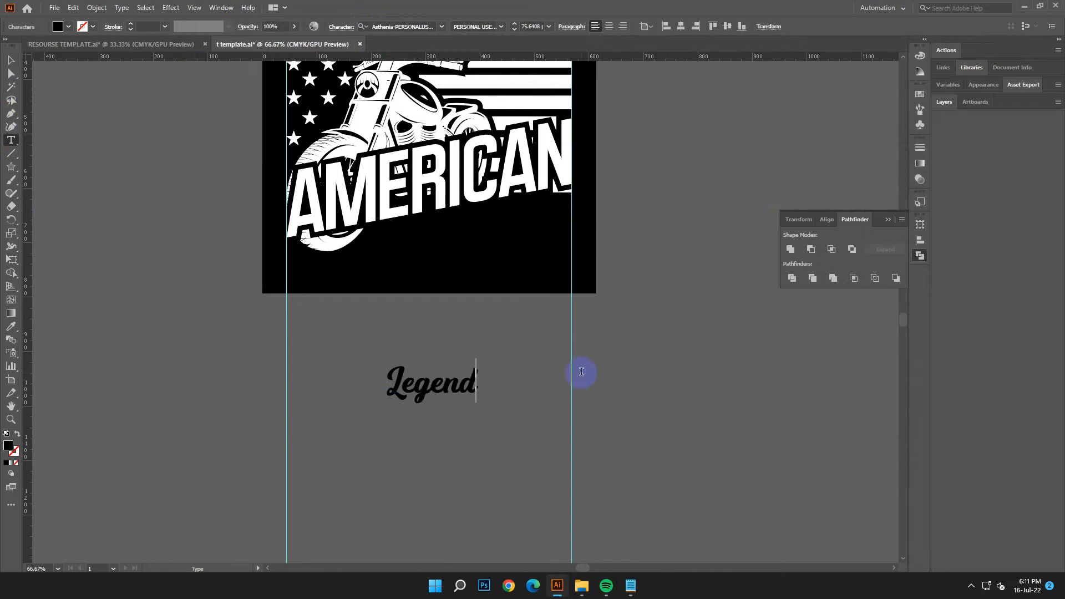
left_click(10, 60)
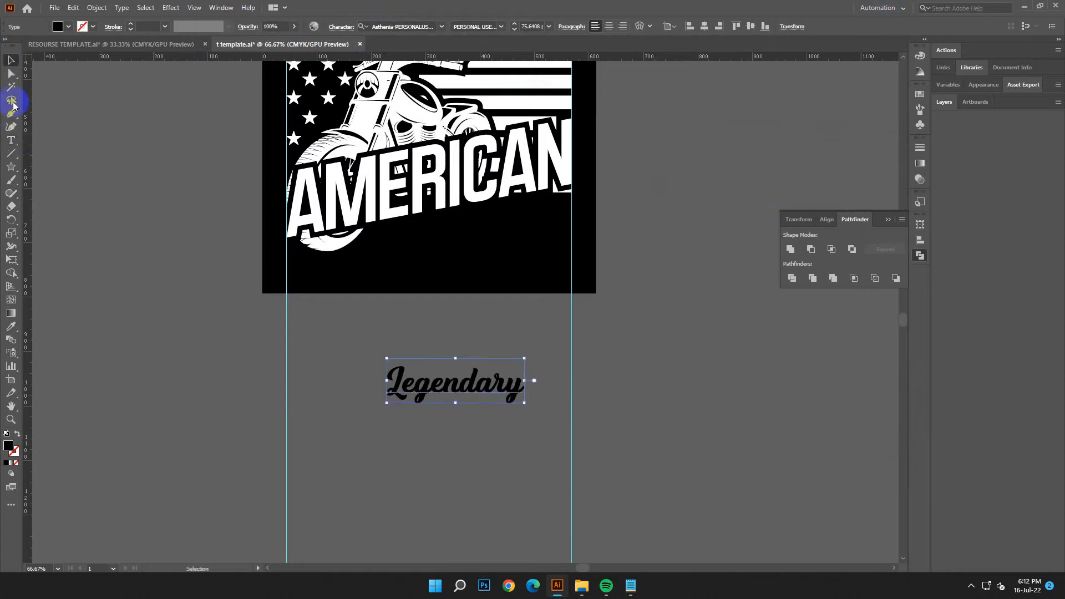
Step: Fill the Legendary text with white (FFFFFF)
double_click(10, 448)
left_click_drag(297, 361, 154, 211)
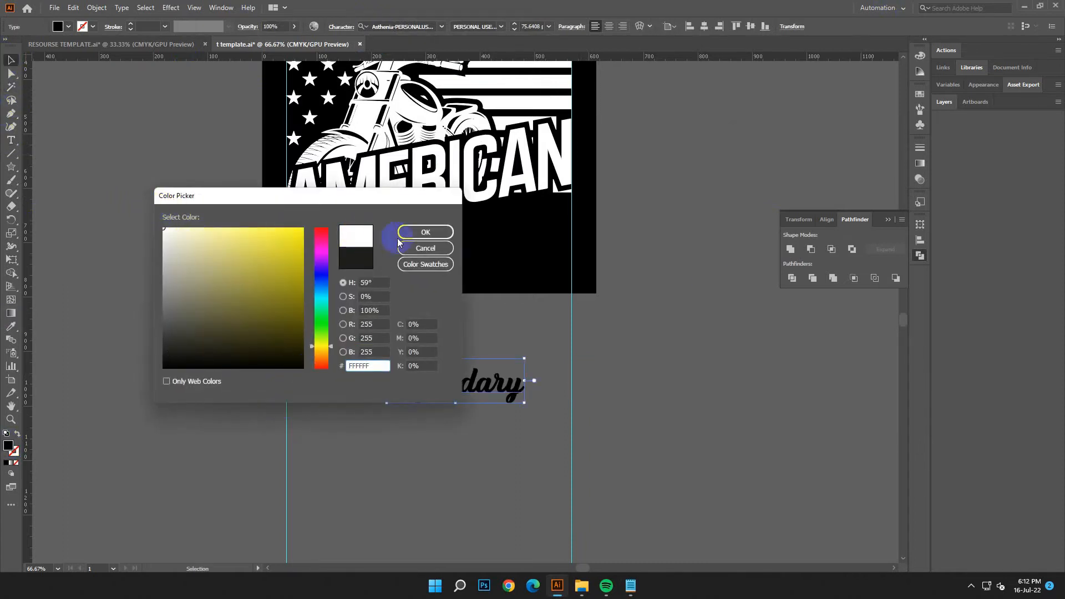
left_click(425, 232)
Step: Enlarge the Legendary text to about 120.57 pt and place it over the lower edge of AMERICAN
left_click_drag(513, 397, 556, 241)
left_click(73, 8)
left_click(89, 21)
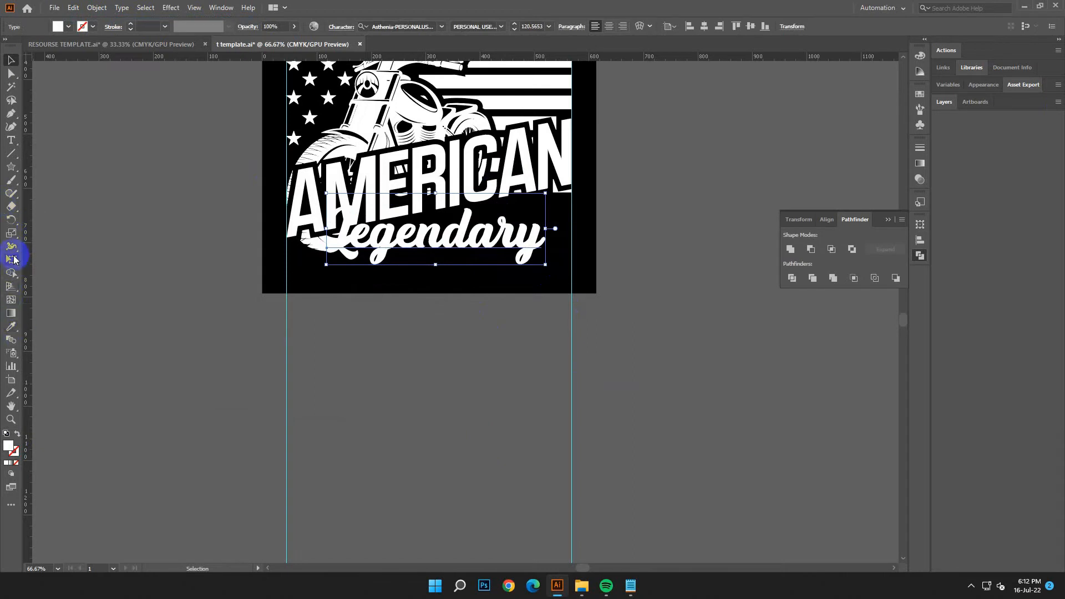
Step: Shear the Legendary text upward at its right end with Free Transform to follow the slant of AMERICAN
left_click(12, 259)
left_click_drag(547, 235, 545, 179)
left_click(8, 60)
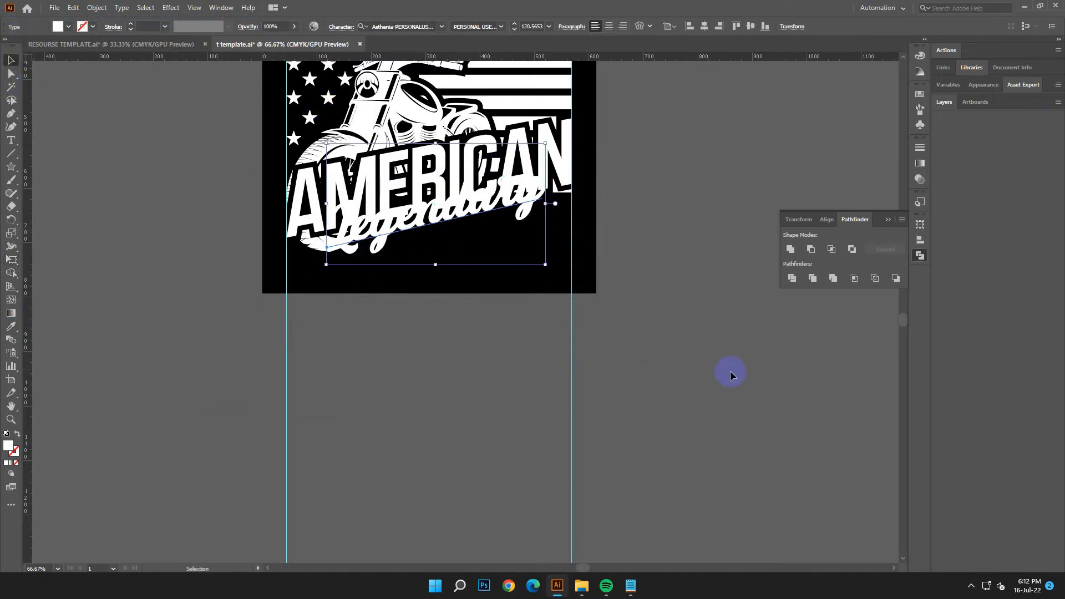
left_click(529, 338)
scroll(611, 330, "up", 3)
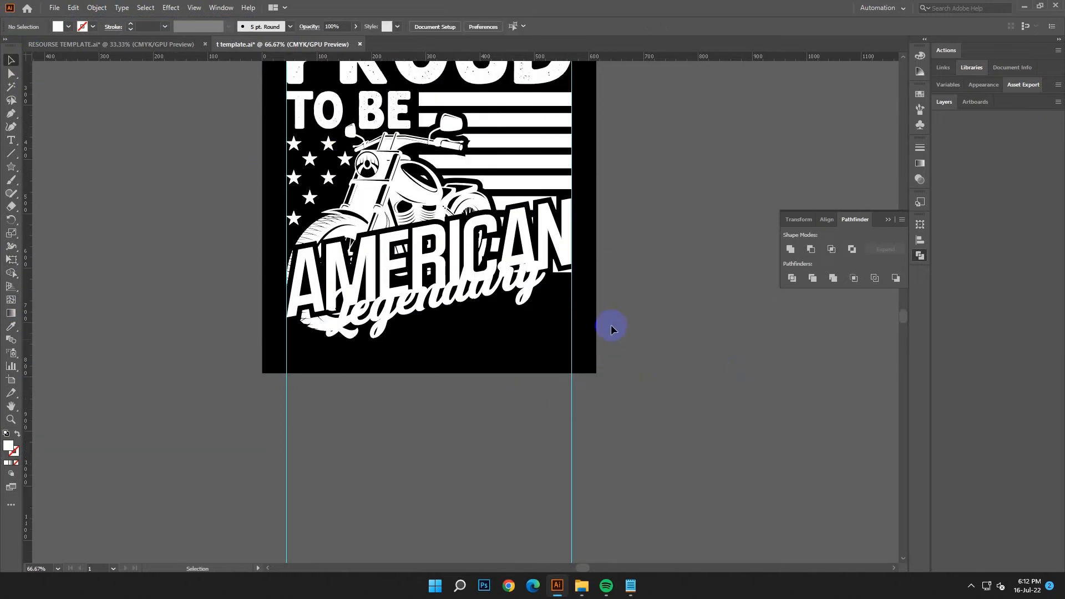
Step: Expand the slanted Legendary text into outlines
left_click(507, 300)
left_click(95, 8)
left_click(125, 140)
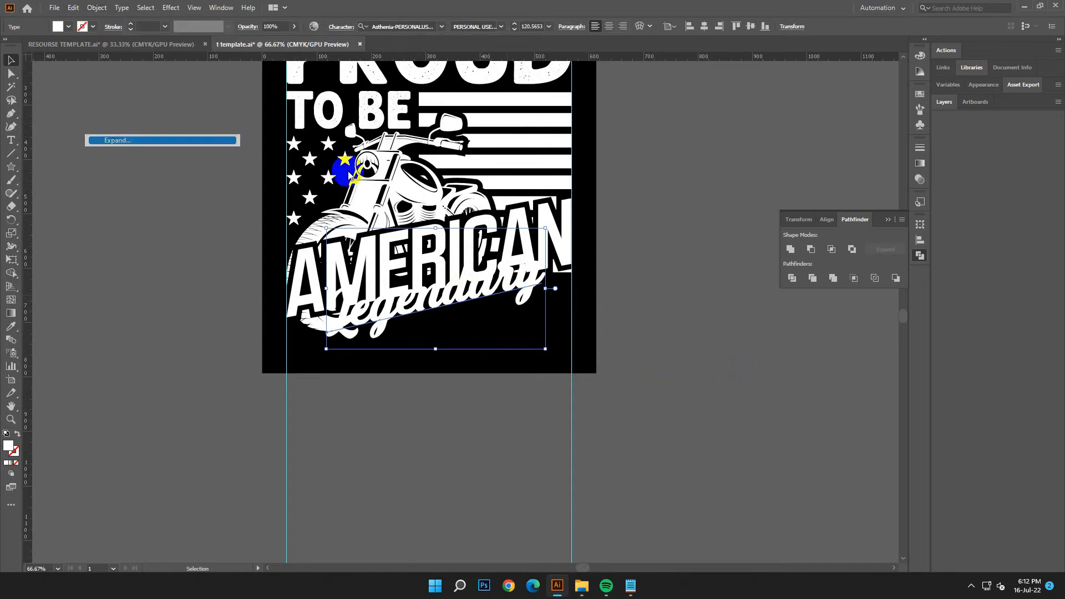
left_click(499, 354)
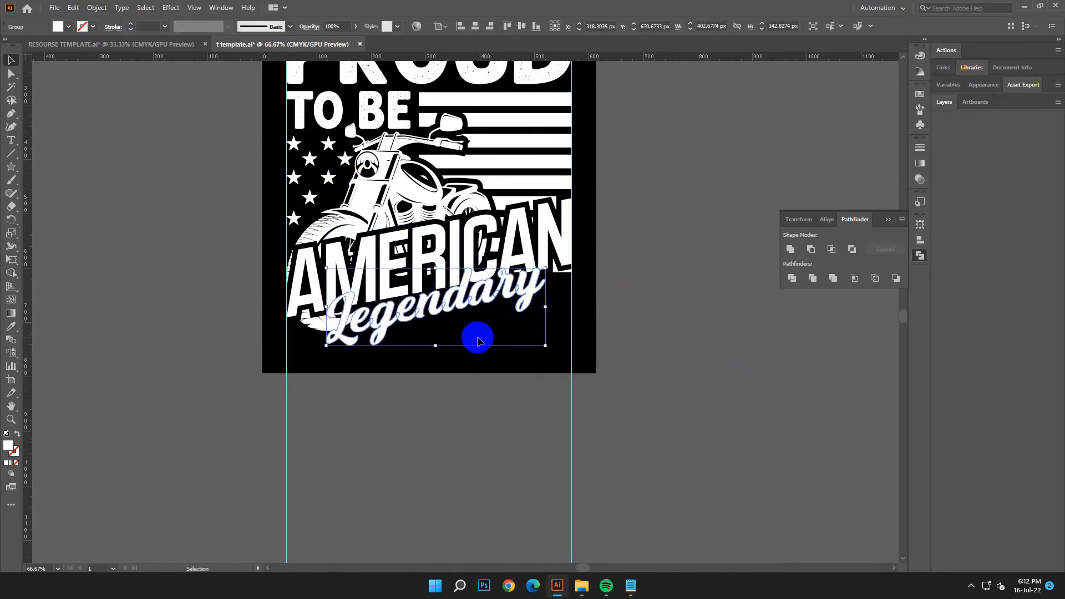
Step: Nudge the outlined Legendary lettering slightly upward and unite its overlapping letters
left_click(476, 293)
left_click_drag(476, 293, 464, 357)
scroll(487, 409, "up", 3)
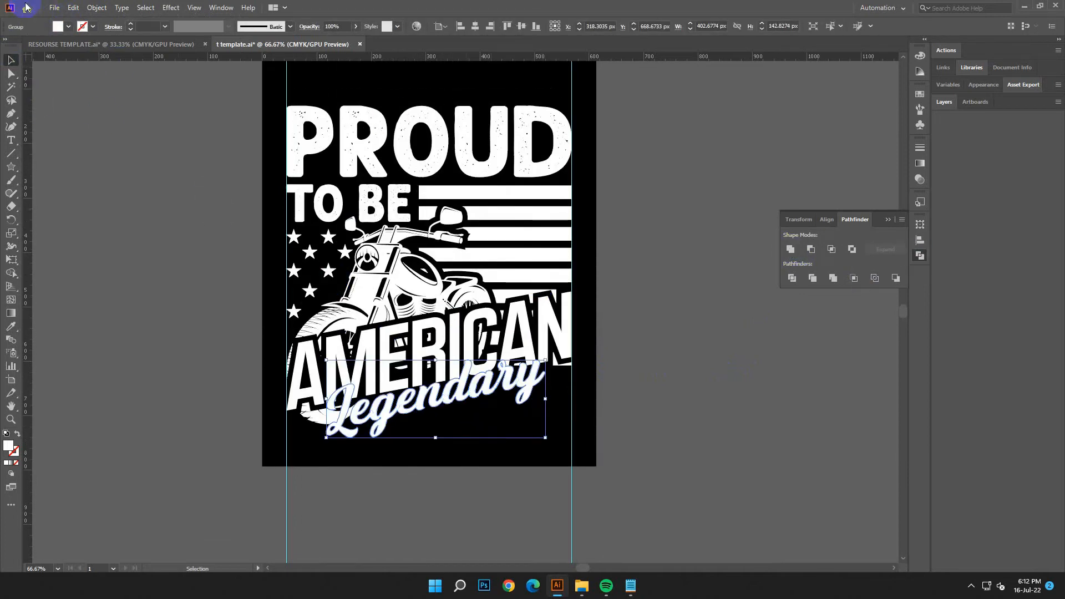
Step: Paste a copy of the outlined Legendary lettering in front and hide that copy
left_click(73, 8)
left_click(97, 59)
left_click(74, 8)
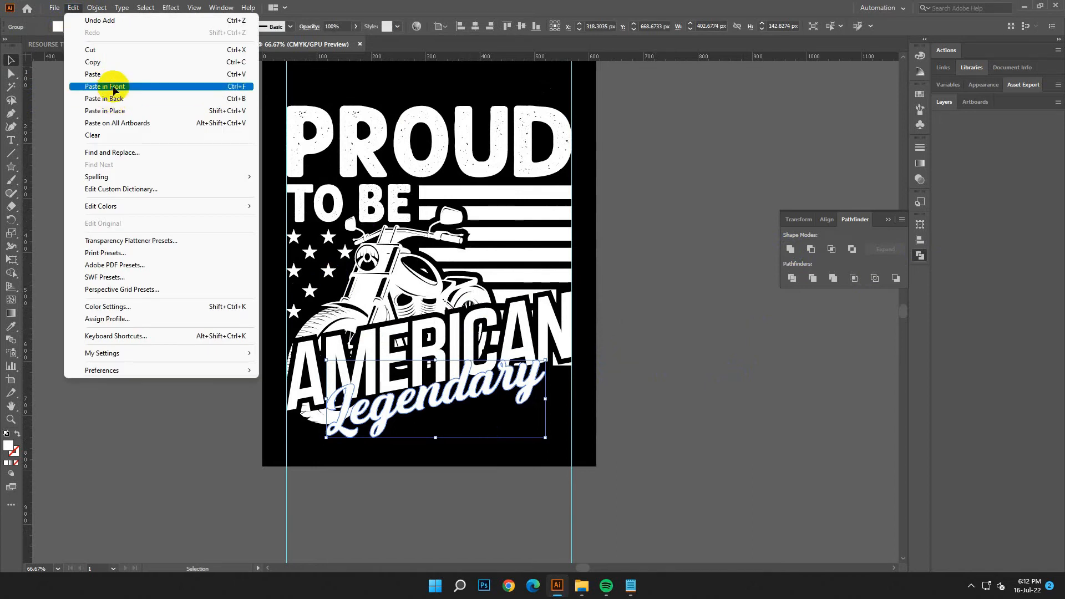
left_click(111, 87)
left_click(97, 7)
left_click(272, 111)
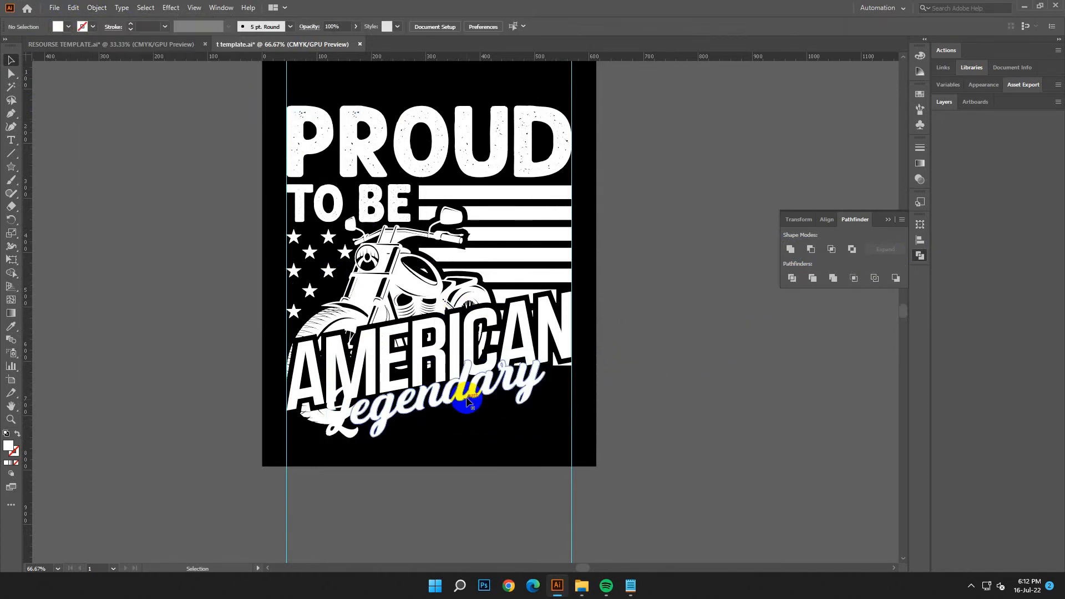
Step: Apply a 6 px Offset Path to the remaining Legendary outlines
left_click(487, 407)
left_click(97, 8)
mouse_move(159, 277)
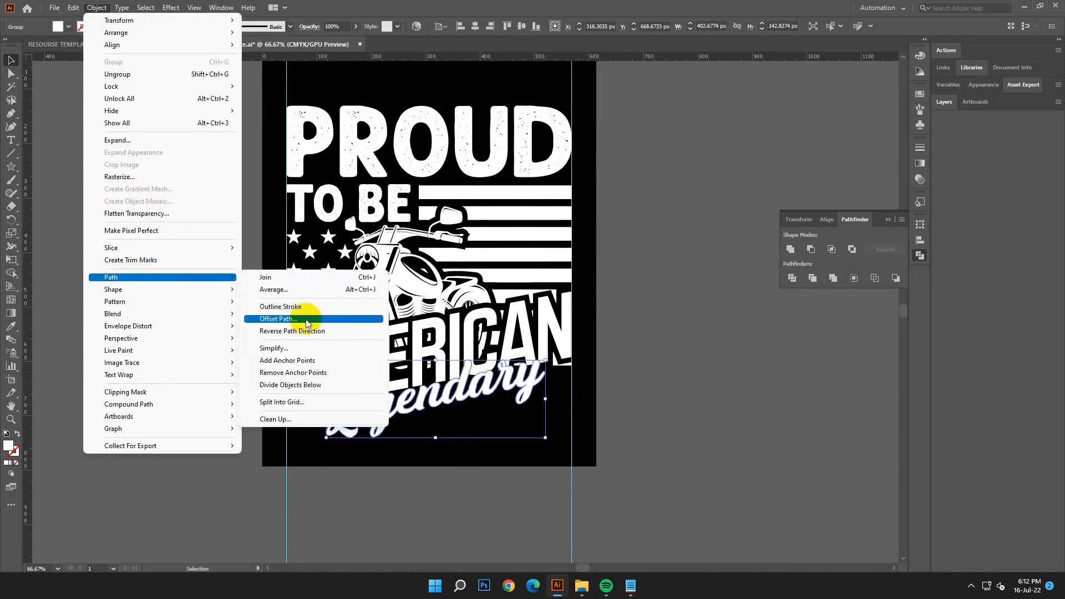
left_click(305, 313)
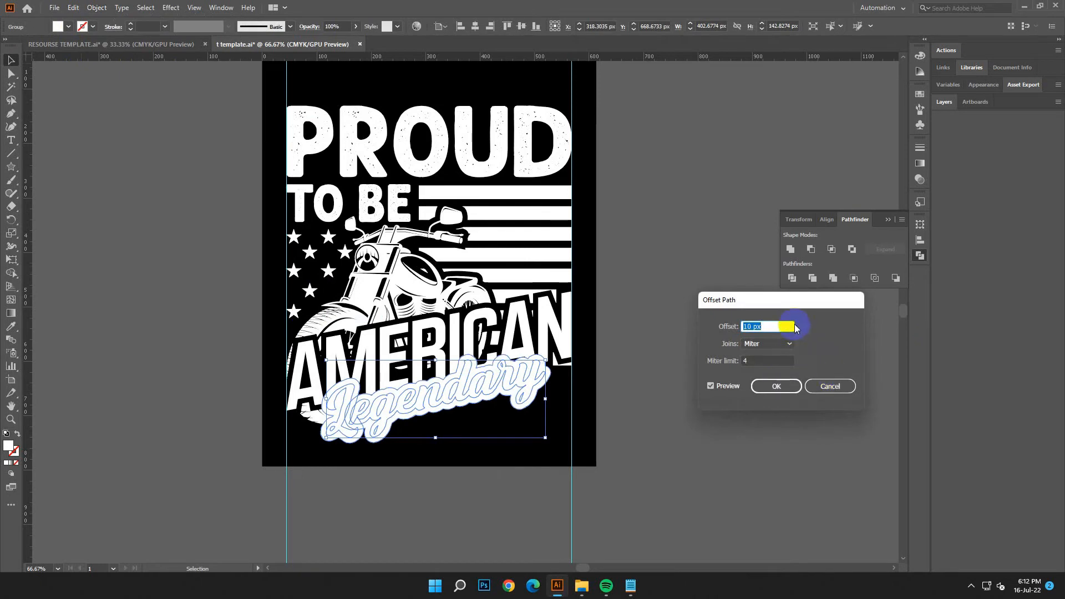
type("6")
left_click(775, 387)
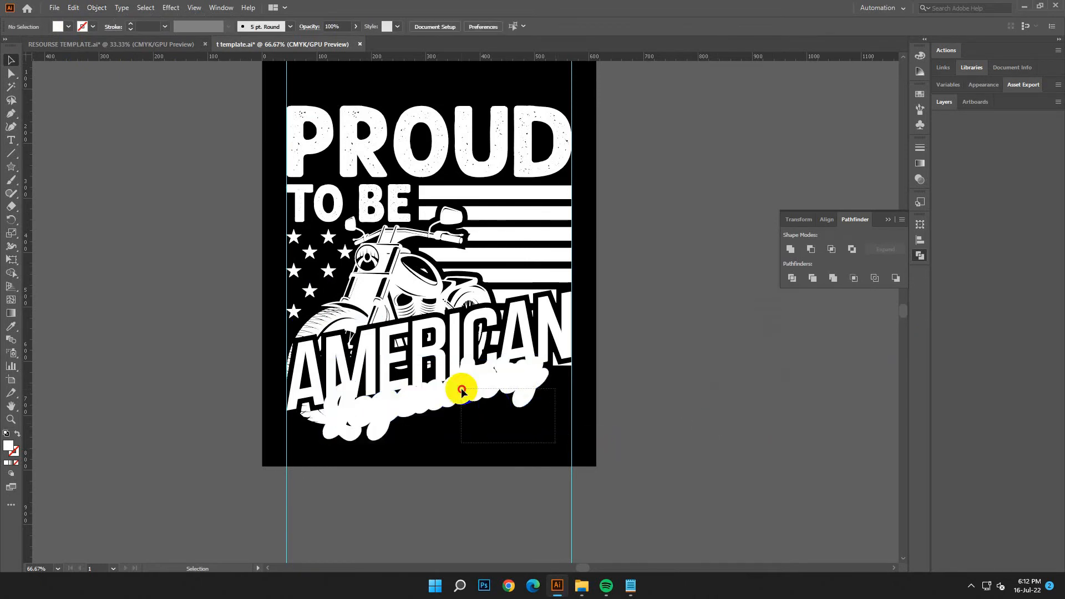
Step: Unite the offset Legendary outlines into one shape and fill it with black
left_click(791, 250)
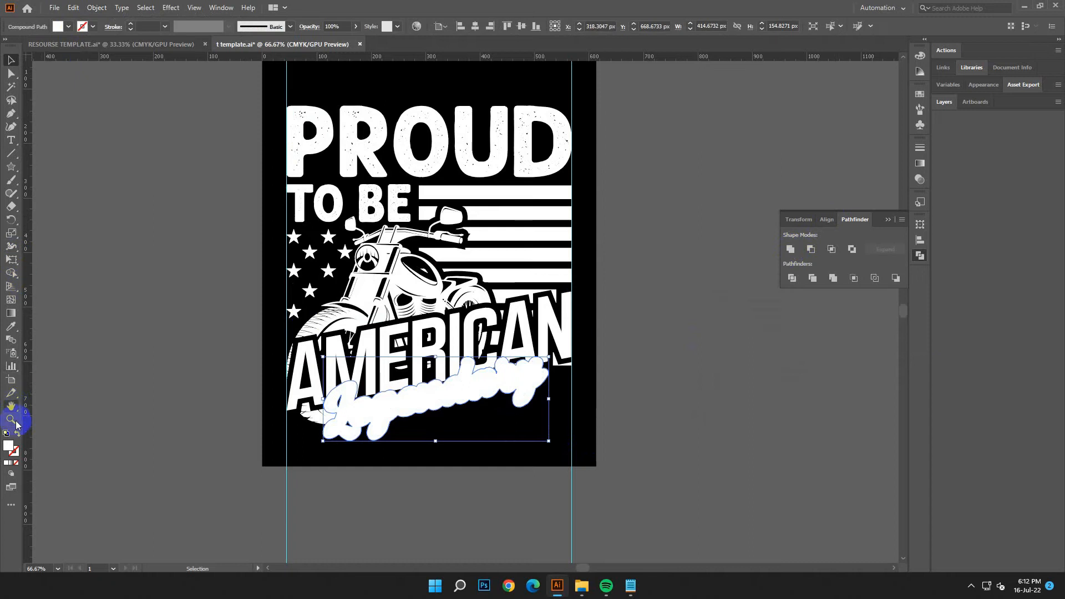
double_click(11, 451)
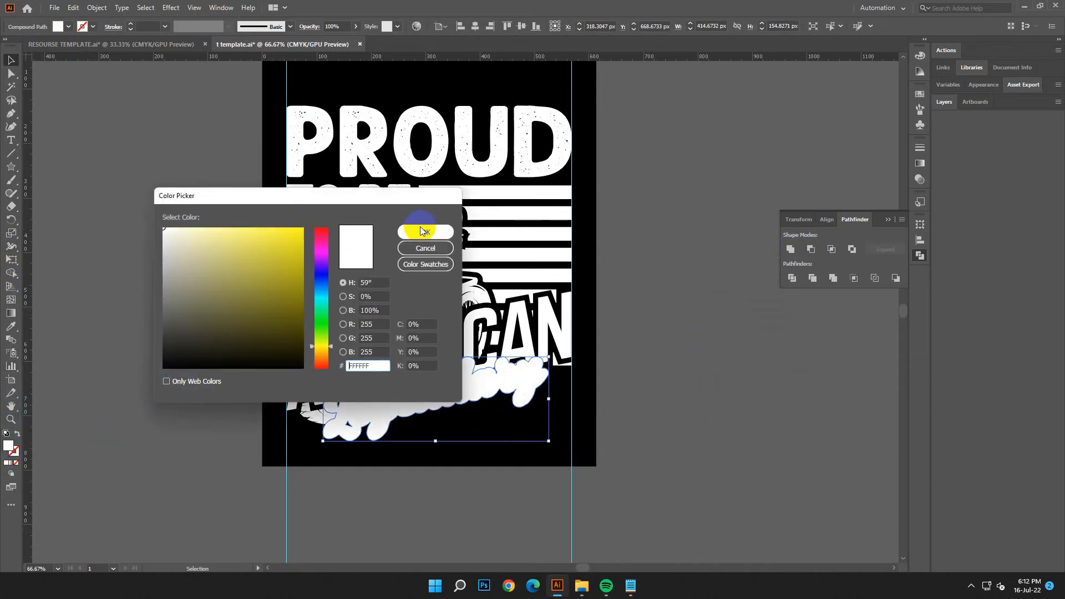
left_click(373, 231)
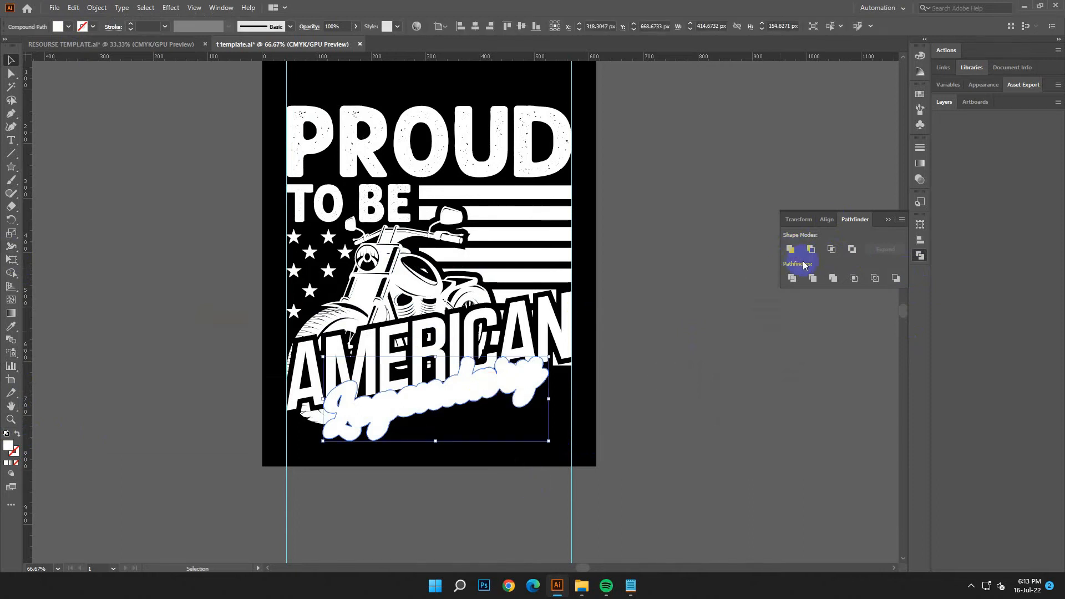
double_click(8, 450)
left_click_drag(189, 360, 162, 368)
left_click(419, 233)
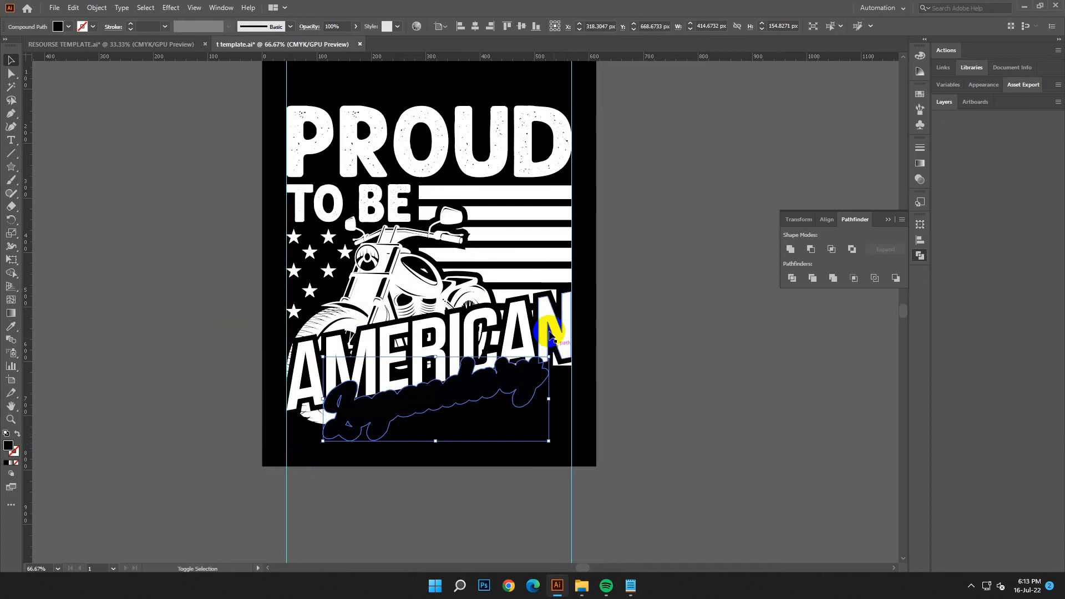
Step: Try to divide the AMERICAN lettering with the black Legendary backing shape and delete the black pieces
left_click(543, 330, "shift")
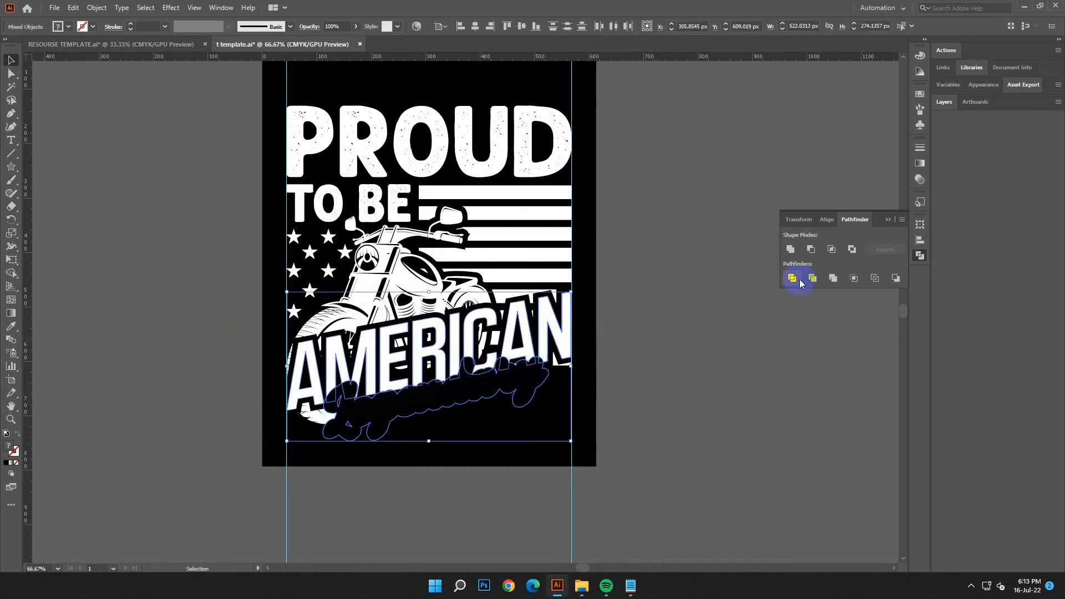
left_click(799, 279)
left_click(10, 86)
left_click(467, 389)
key("Delete")
scroll(609, 275, "down", 1)
scroll(610, 275, "down", 1)
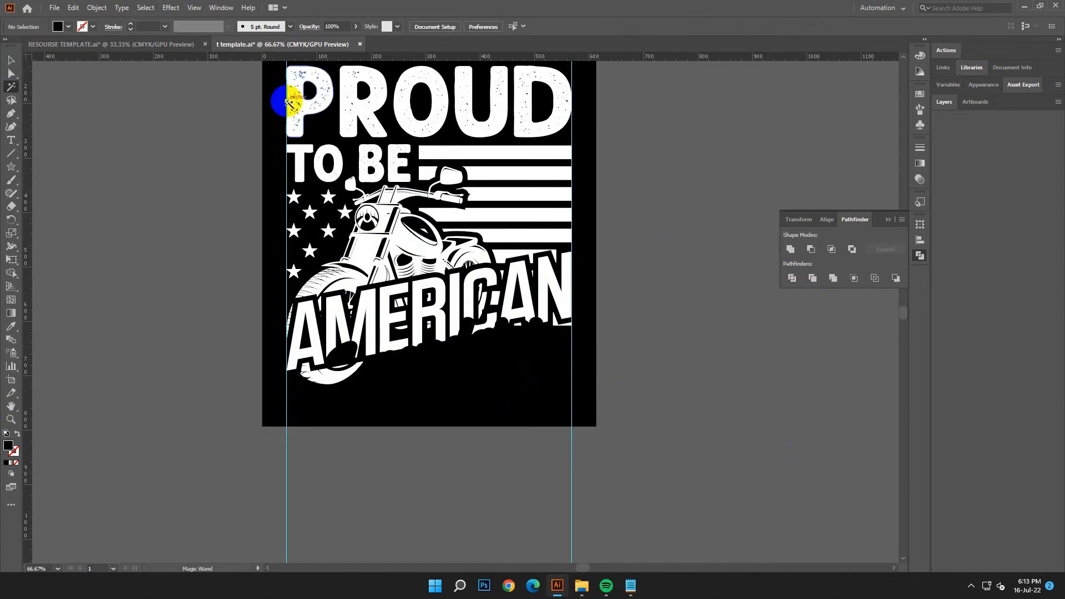
Step: Undo the deletion of the black pieces and the division of the AMERICAN lettering
left_click(74, 8)
left_click(93, 20)
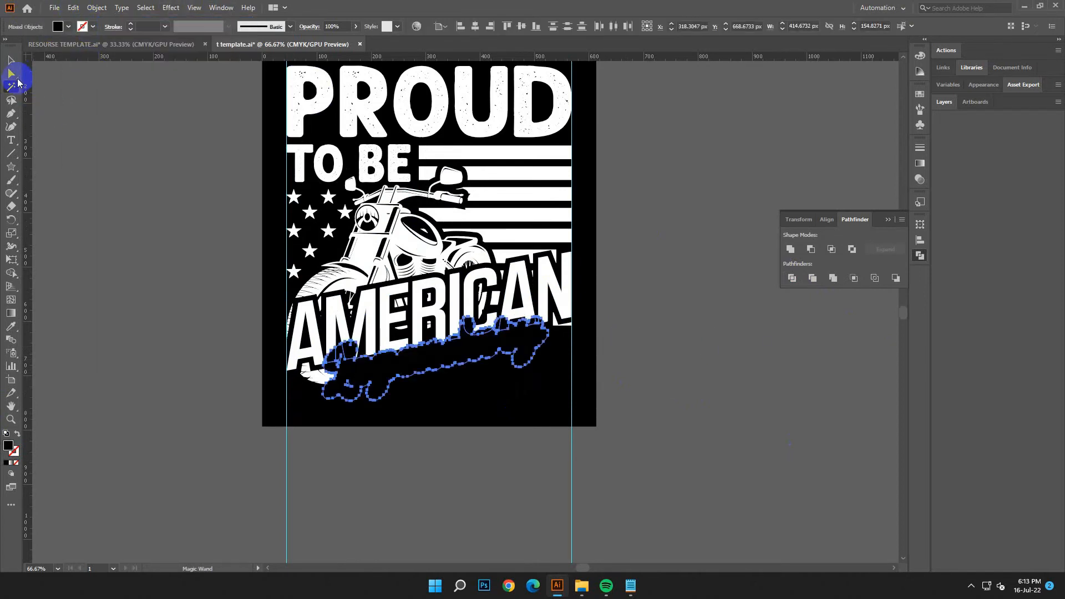
left_click(73, 7)
left_click(79, 20)
left_click(73, 8)
left_click(79, 21)
Step: Divide the motorcycle, stripes and AMERICAN artwork with the black Legendary backing shape and delete all the black pieces
left_click(11, 59)
left_click(411, 426)
left_click(417, 369)
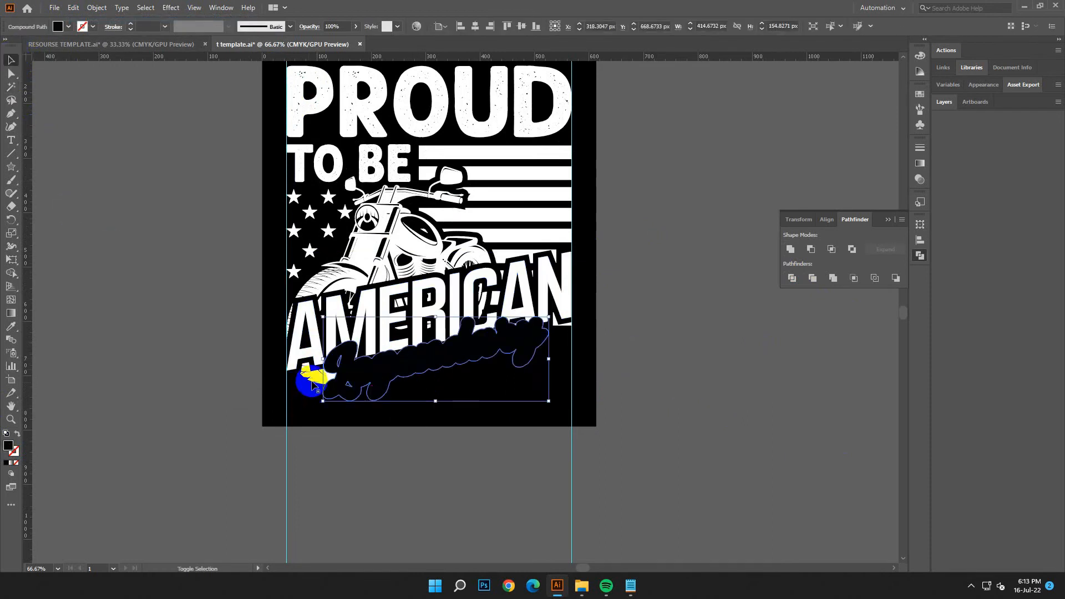
left_click(304, 365, "shift")
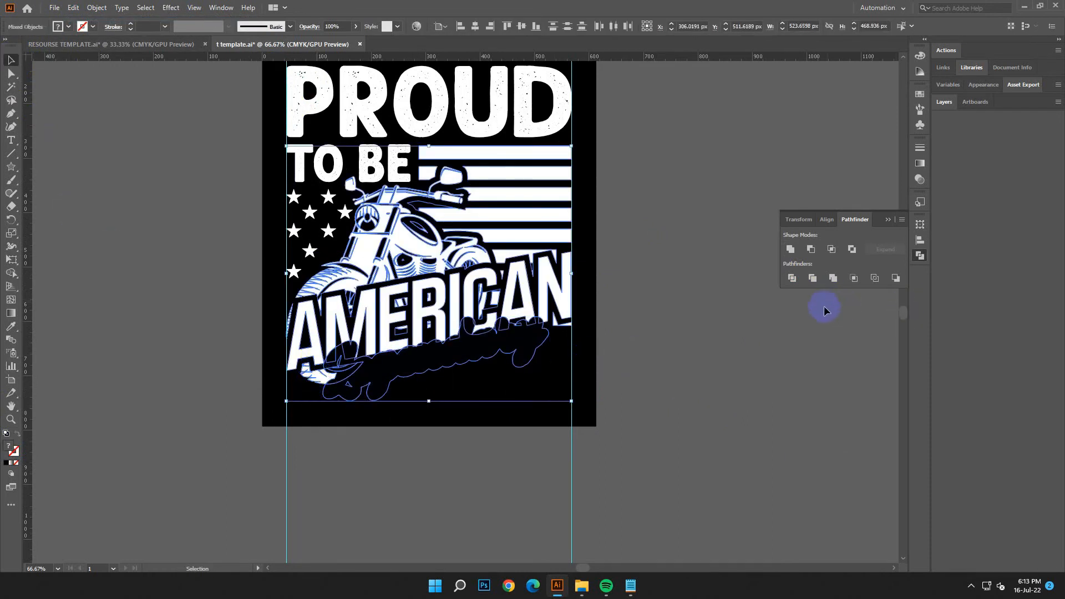
left_click(793, 278)
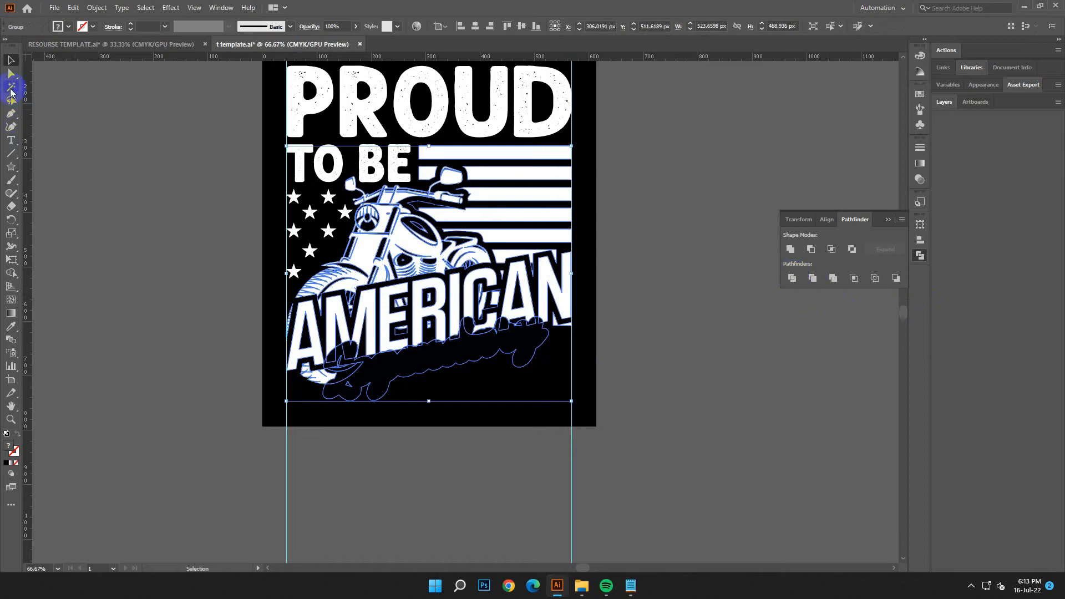
left_click(11, 89)
left_click(509, 339)
key("Delete")
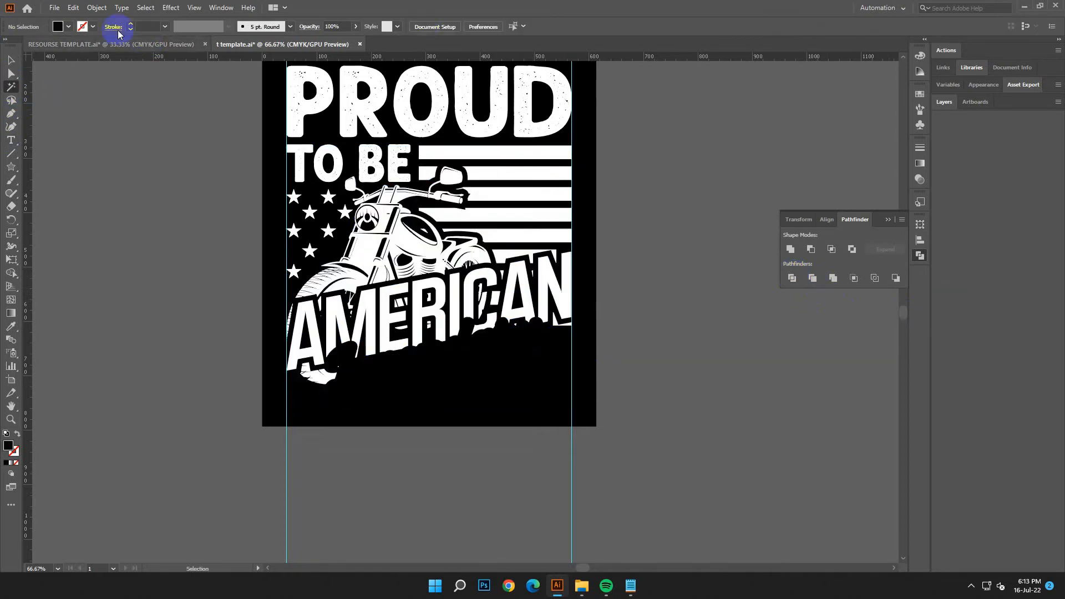
Step: Show the hidden white Legendary lettering again over the cutout and deselect it
left_click(98, 8)
left_click(114, 123)
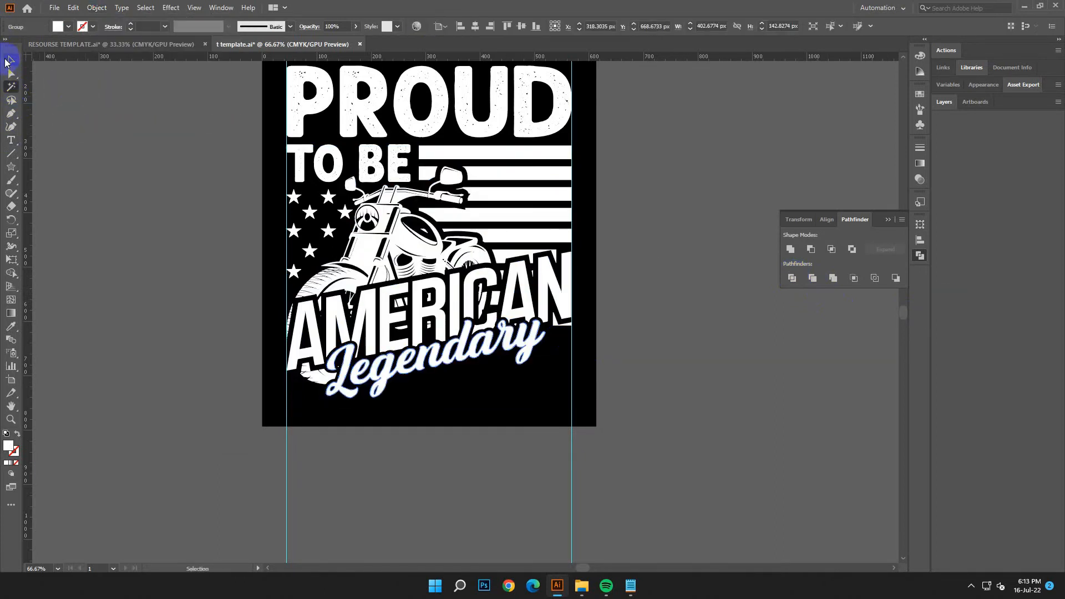
left_click(203, 253)
Step: Select the entire motorcycle and lettering artwork and nudge it upward to free space at the artboard's lower end
key("ctrl+minus")
scroll(638, 293, "up", 3)
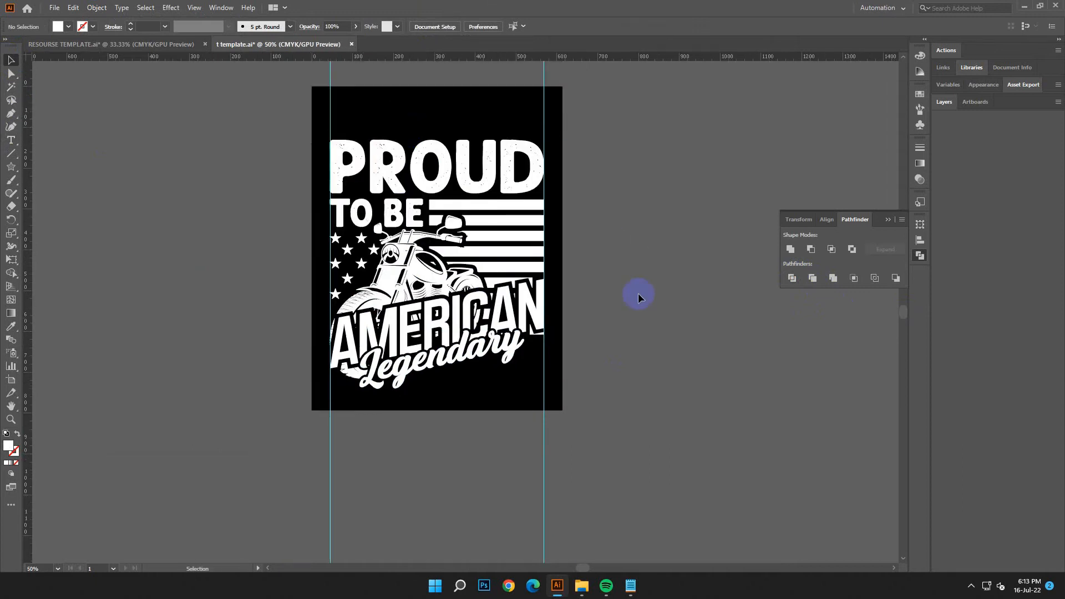
left_click_drag(300, 165, 568, 398)
left_click_drag(570, 440, 563, 435)
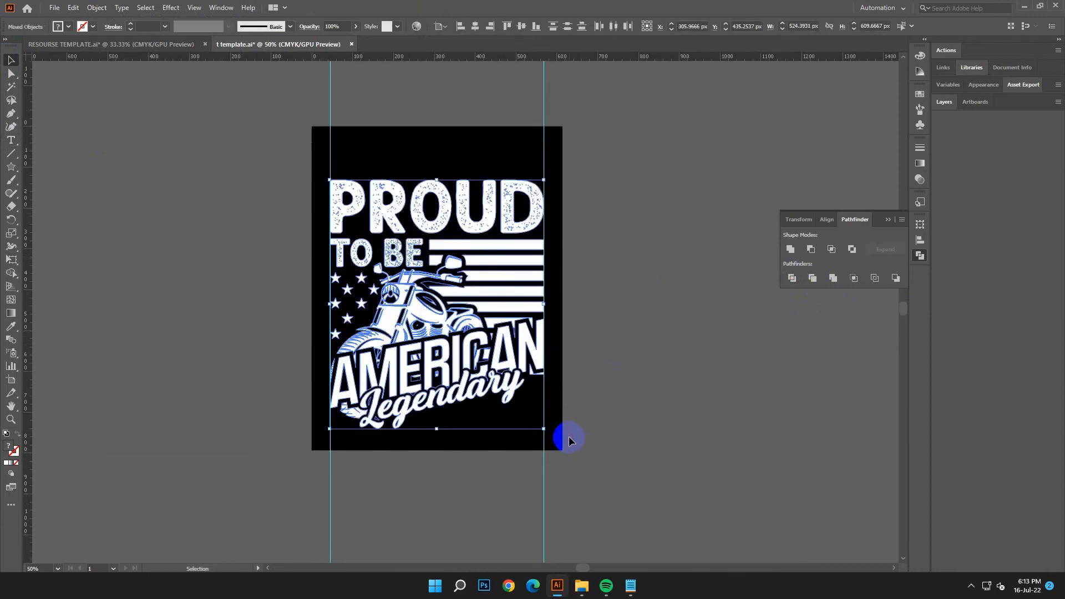
key("Up")
key("Up")
key("Up")
key("Up")
key("Up")
key("Up")
key("Up")
key("Up")
key("Up")
key("Up")
key("Up")
key("Up")
key("Up")
key("Up")
key("Up")
key("Up")
key("Up")
key("Up")
key("Up")
key("Up")
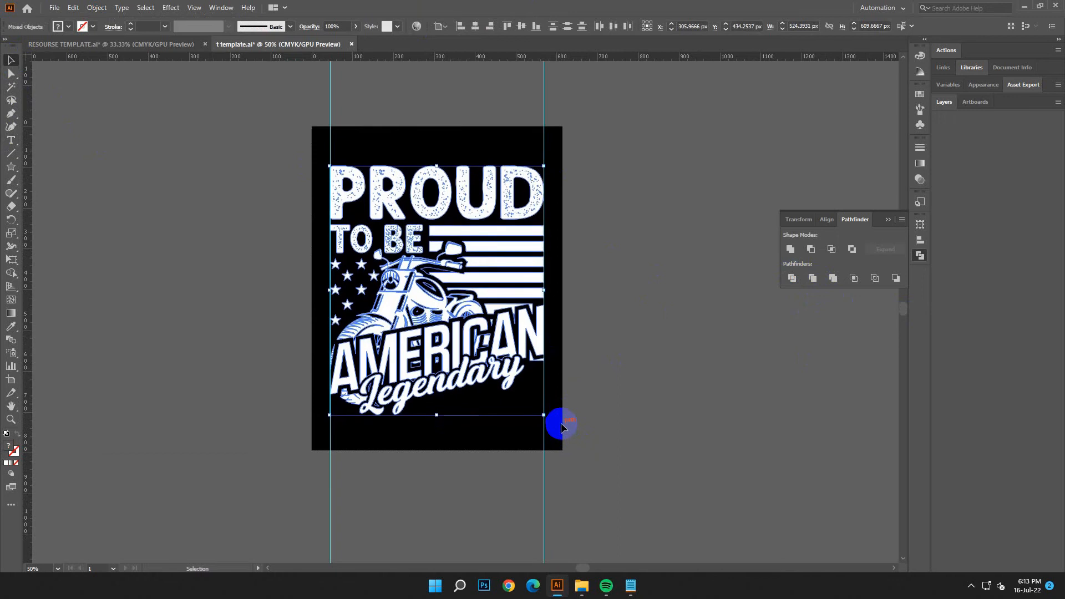
left_click(571, 379)
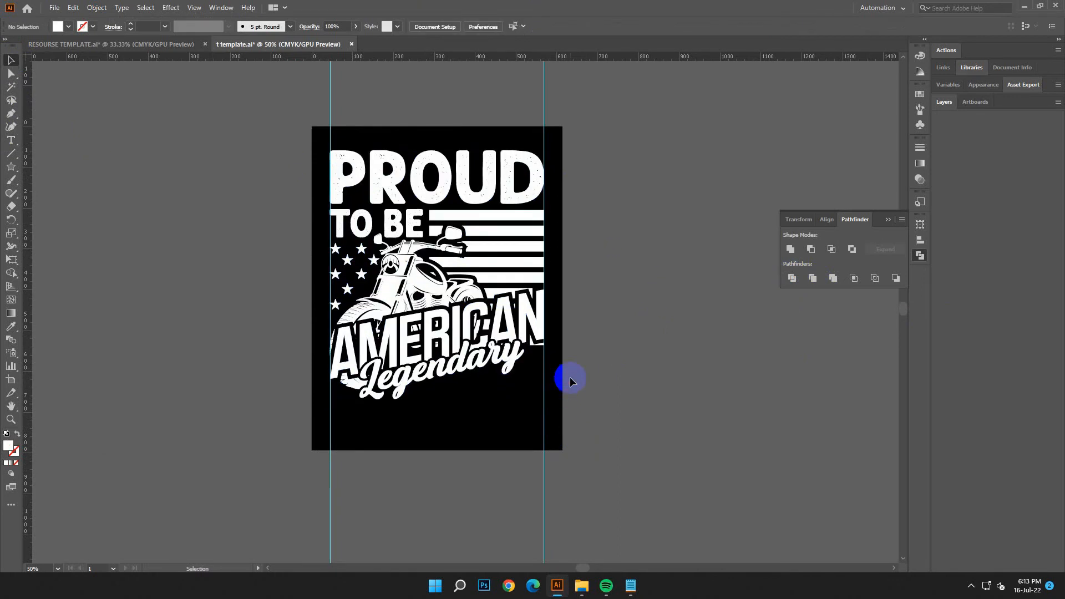
Step: Switch to the Notepad text document, copy the word RIDER and minimize the document
scroll(603, 425, "down", 2)
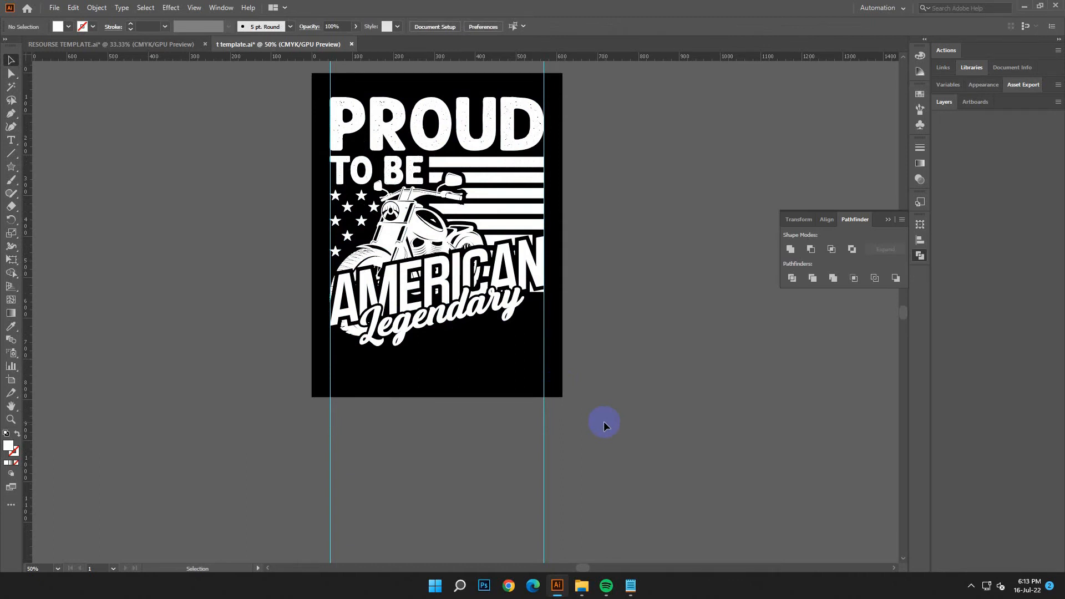
left_click(629, 586)
double_click(690, 272)
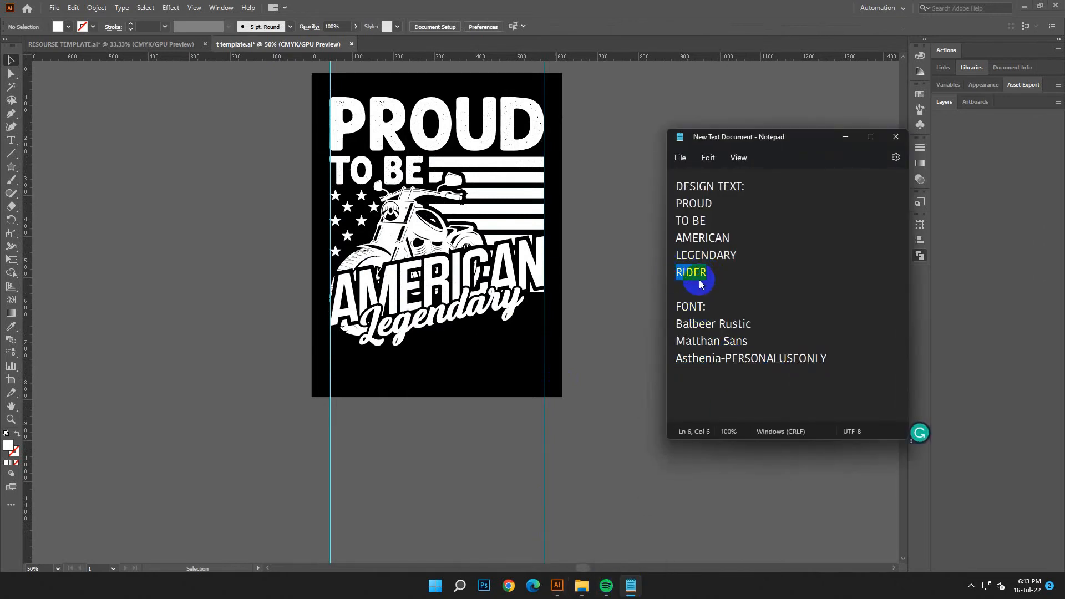
right_click(701, 282)
left_click(724, 337)
left_click(850, 139)
Step: Place a new placeholder text object beside the artboard and enlarge it to about 67.8 pt
key("t")
left_click(629, 147)
left_click(9, 61)
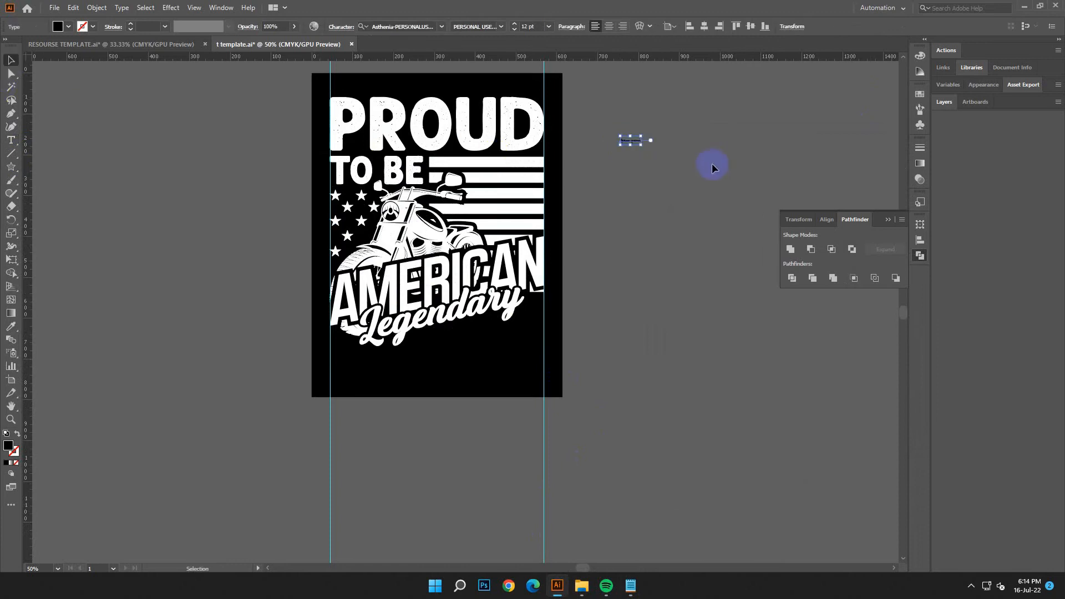
left_click_drag(642, 145, 720, 214)
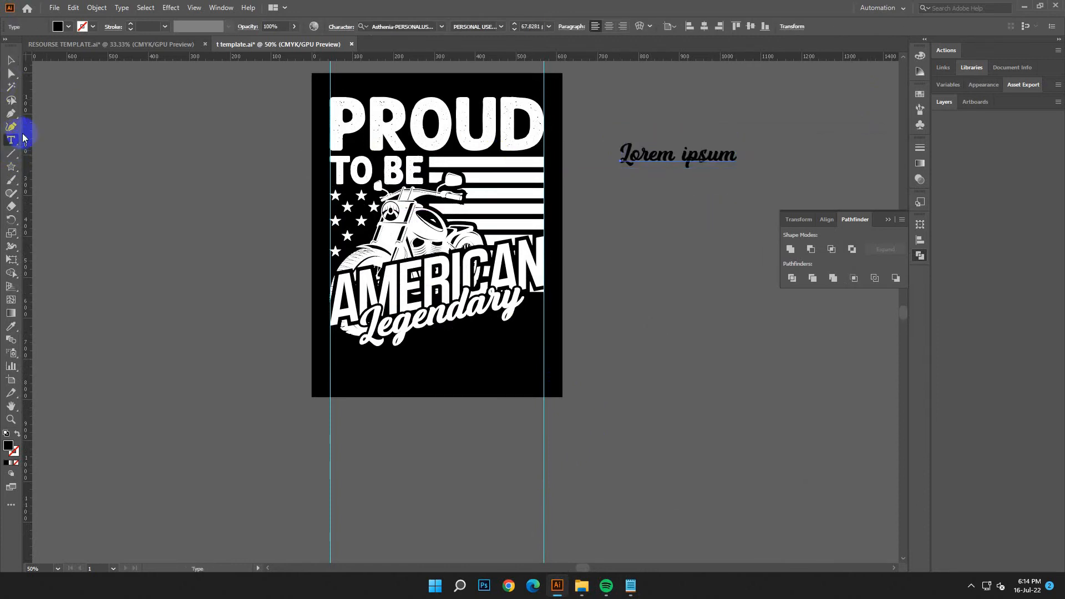
Step: Set the placeholder text's font to Balbeer Rustic, using the font name copied from the Notepad document
left_click(686, 156)
key("ctrl+a")
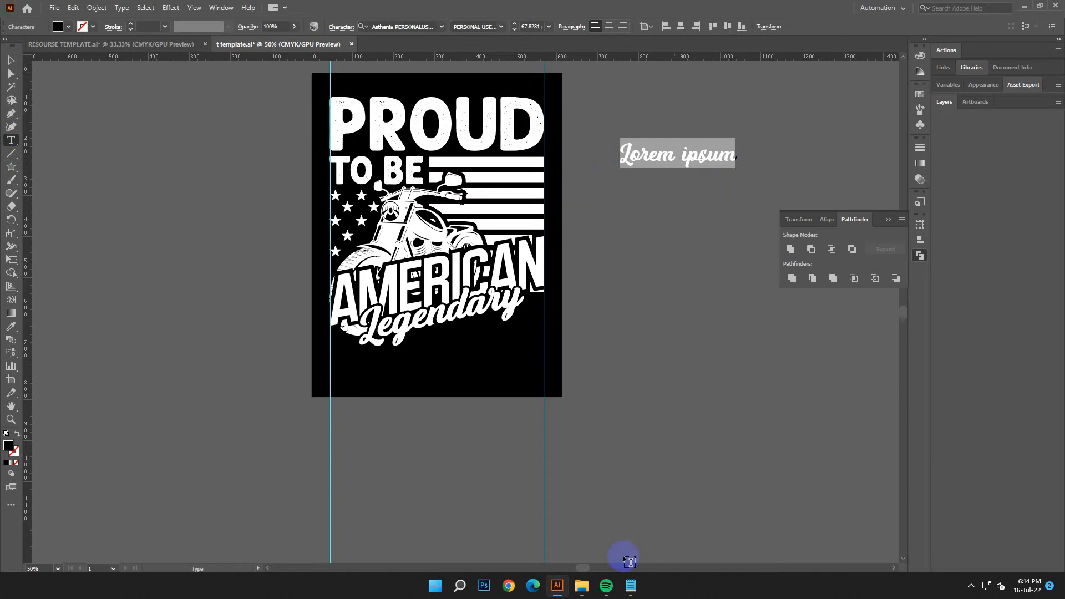
left_click(630, 584)
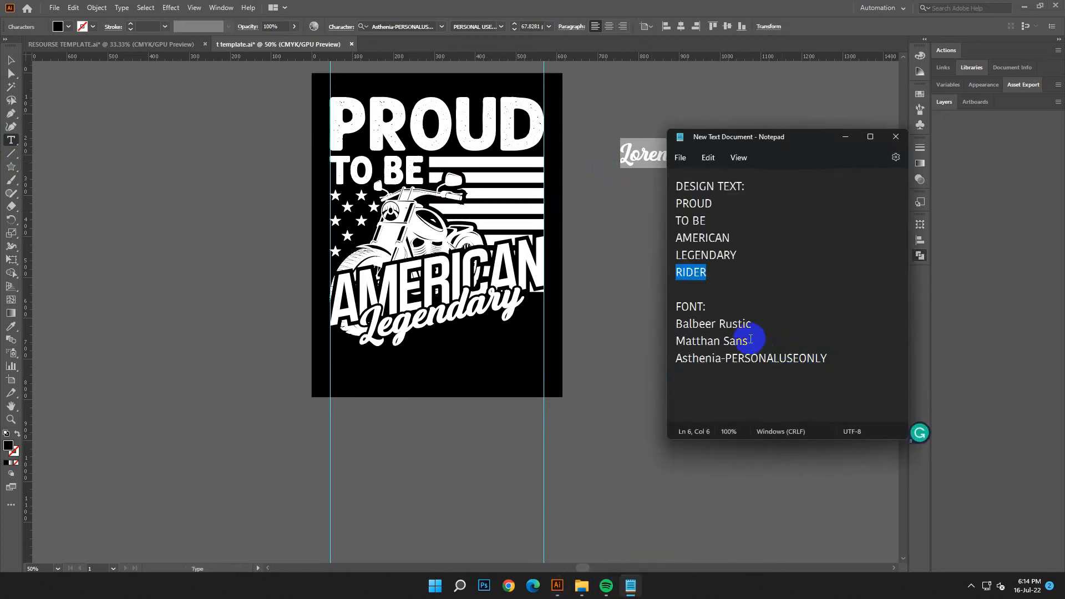
left_click_drag(752, 326, 675, 324)
right_click(721, 324)
left_click(742, 376)
left_click(397, 25)
right_click(406, 24)
left_click(433, 58)
left_click(515, 78)
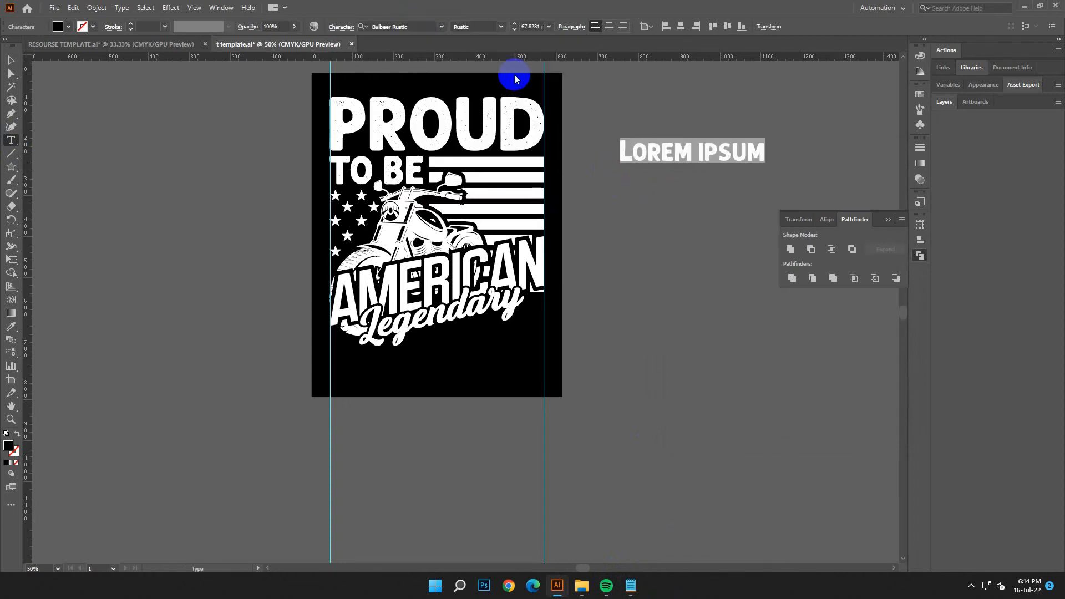
Step: Replace the placeholder text with RIDER copied from the Notepad document and place it on the artboard below Legendary
left_click(629, 587)
left_click_drag(737, 285, 658, 270)
right_click(691, 275)
left_click(730, 337)
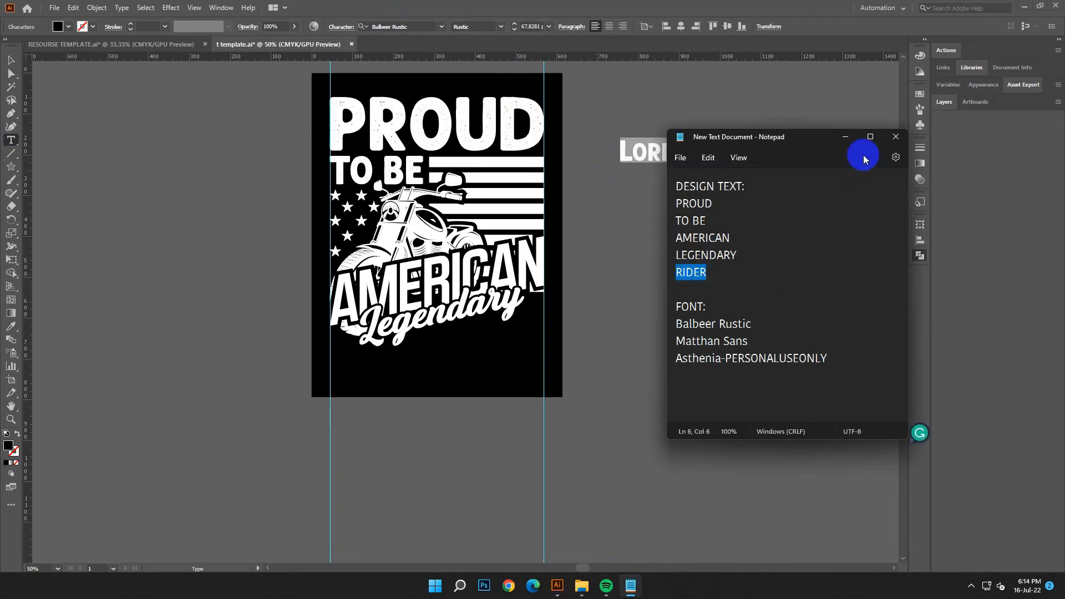
left_click(844, 137)
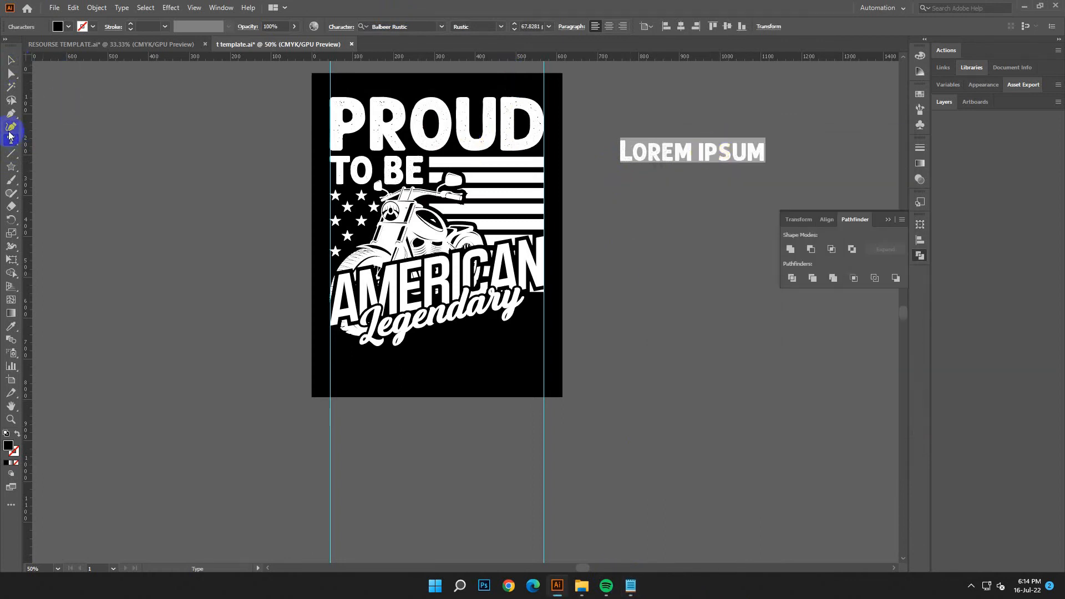
left_click_drag(766, 151, 481, 390)
left_click(73, 7)
left_click(83, 71)
key("Escape")
Step: Fill the RIDER text with white and deselect it
scroll(107, 178, "down", 3)
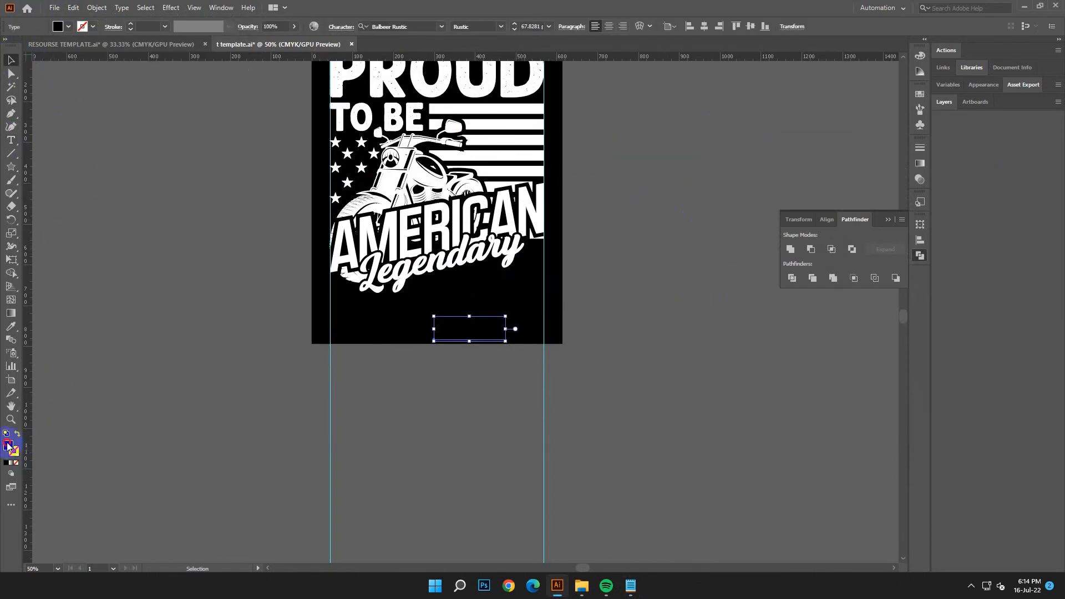
double_click(8, 445)
left_click_drag(208, 269, 159, 225)
left_click(426, 230)
left_click(509, 480)
Step: Enlarge the RIDER text to span the width between the vertical guides and move it below the artboard
scroll(520, 452, "down", 3)
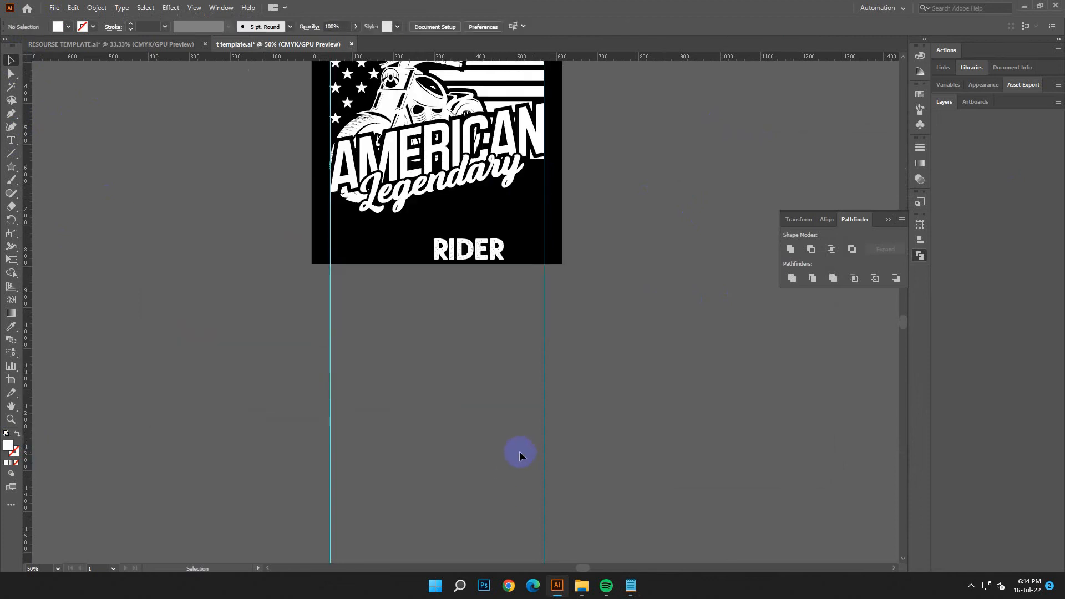
left_click_drag(452, 253, 550, 333)
left_click(636, 315)
scroll(636, 315, "up", 3)
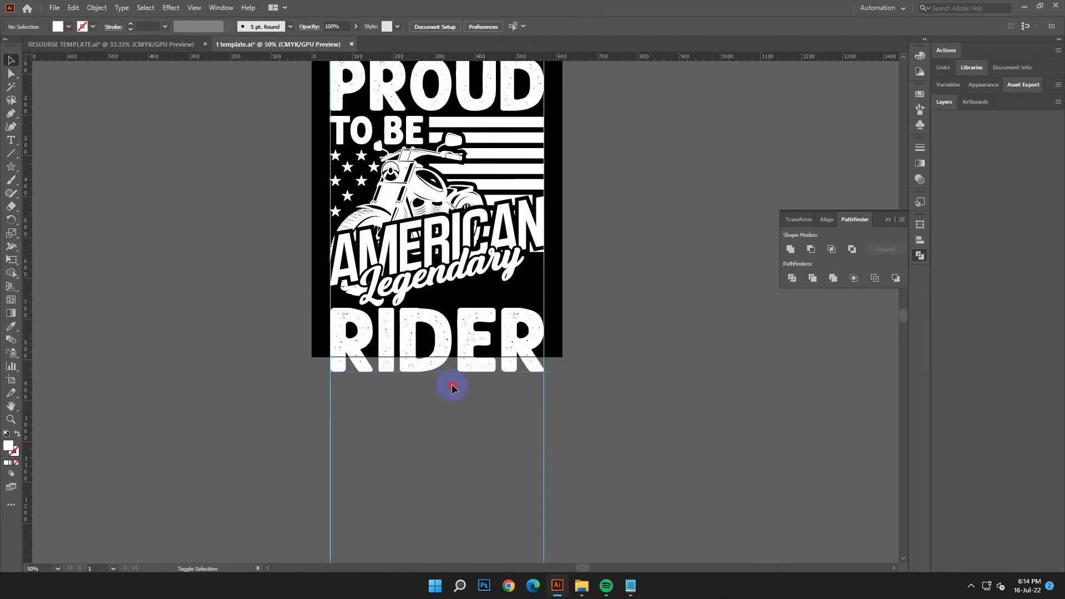
left_click_drag(452, 387, 479, 409)
left_click_drag(553, 428, 462, 440)
left_click(686, 372)
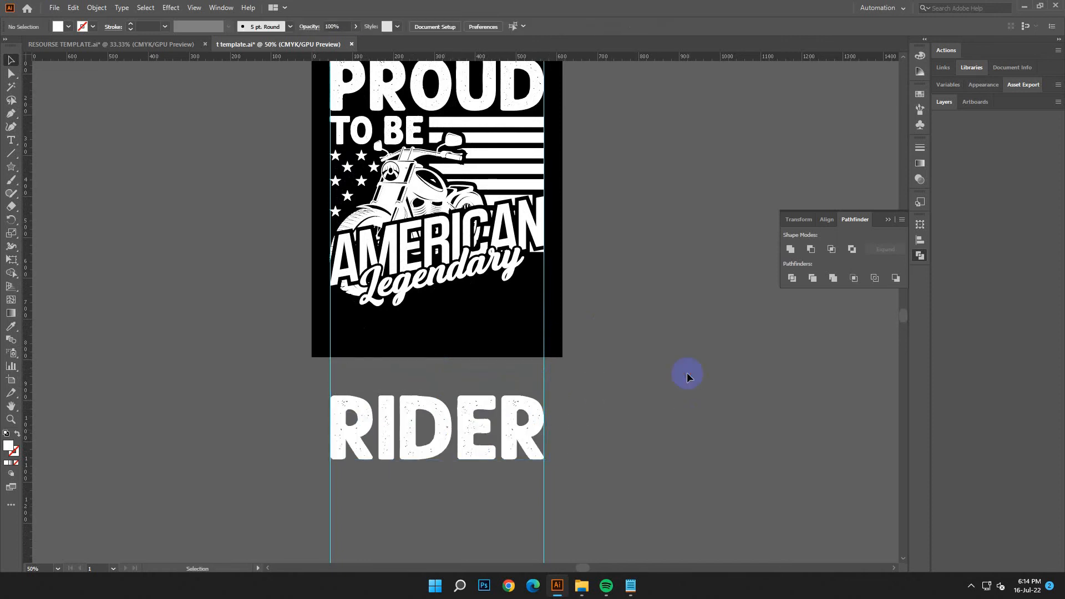
Step: Draw a closed four-sided white shape under Legendary between the guides, with a slanted upper edge and an about 80 px left side
scroll(687, 371, "down", 2)
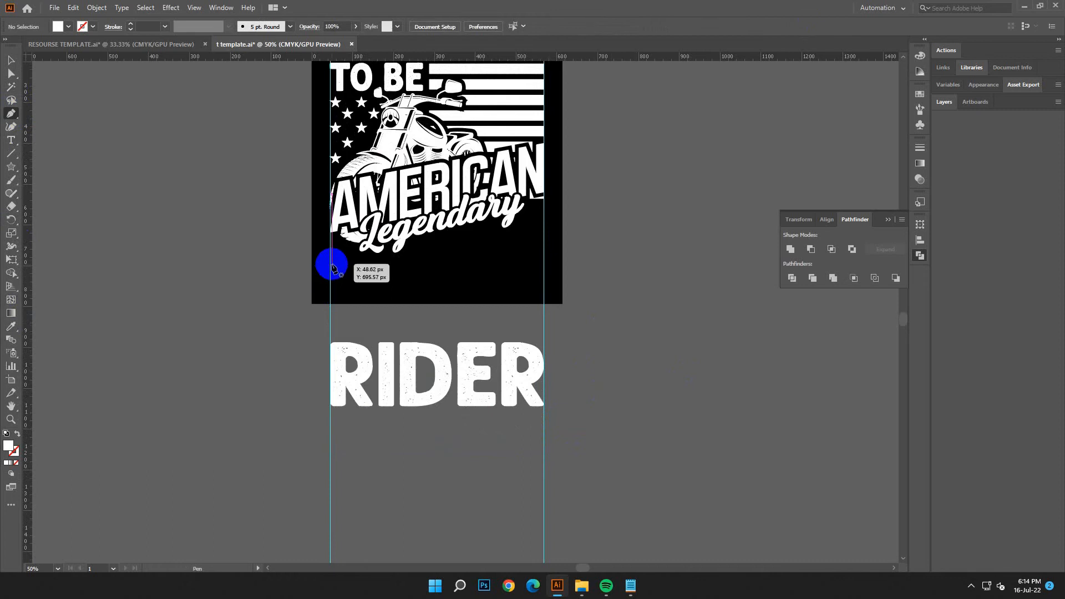
left_click(331, 263)
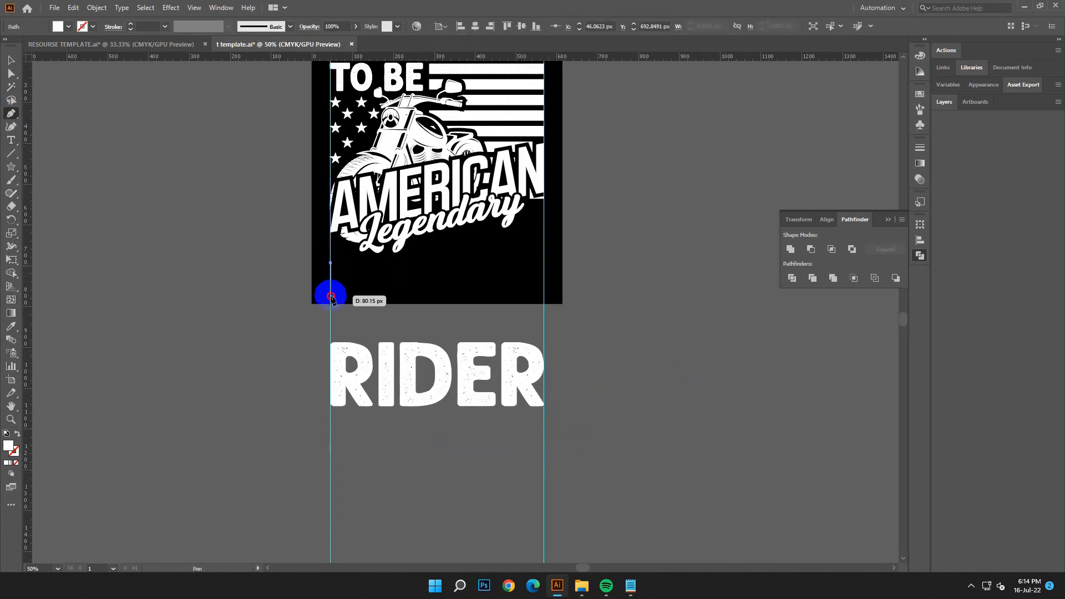
left_click(331, 296)
left_click(544, 296)
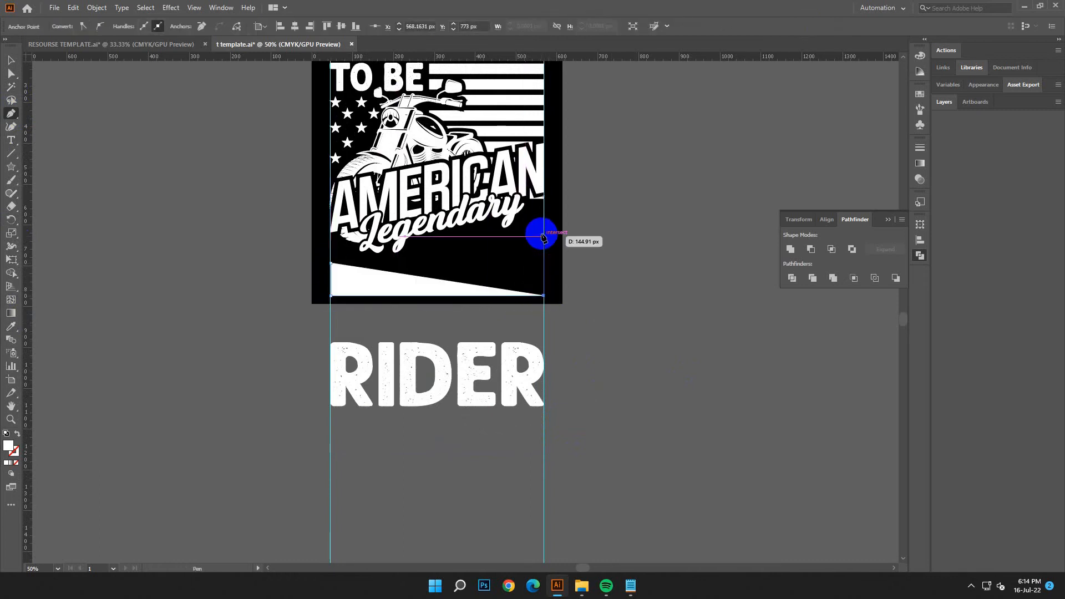
left_click(546, 220)
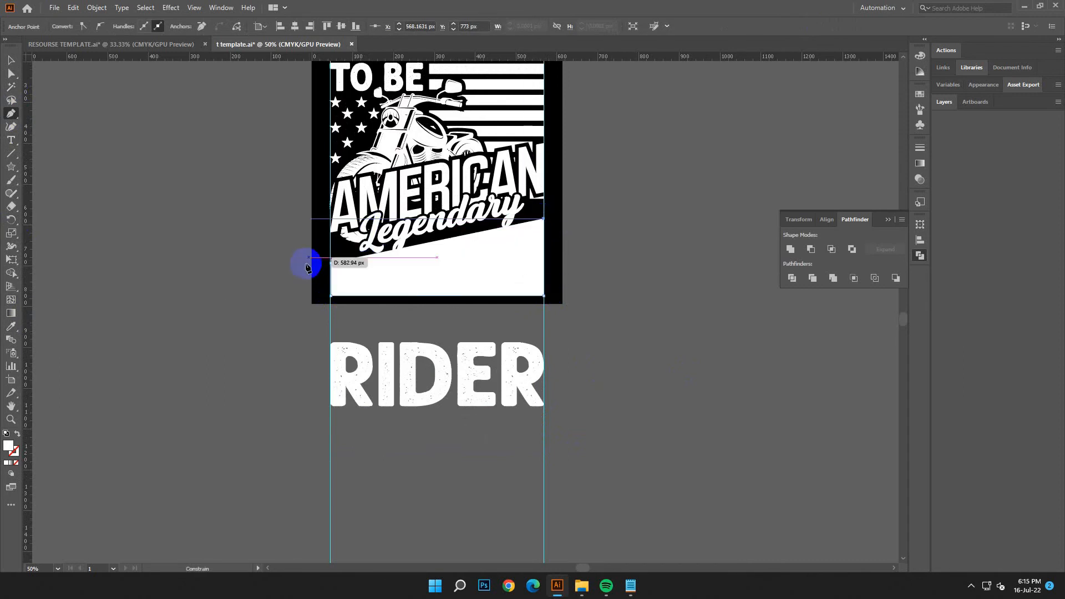
left_click(332, 263)
left_click(11, 60)
left_click(609, 302)
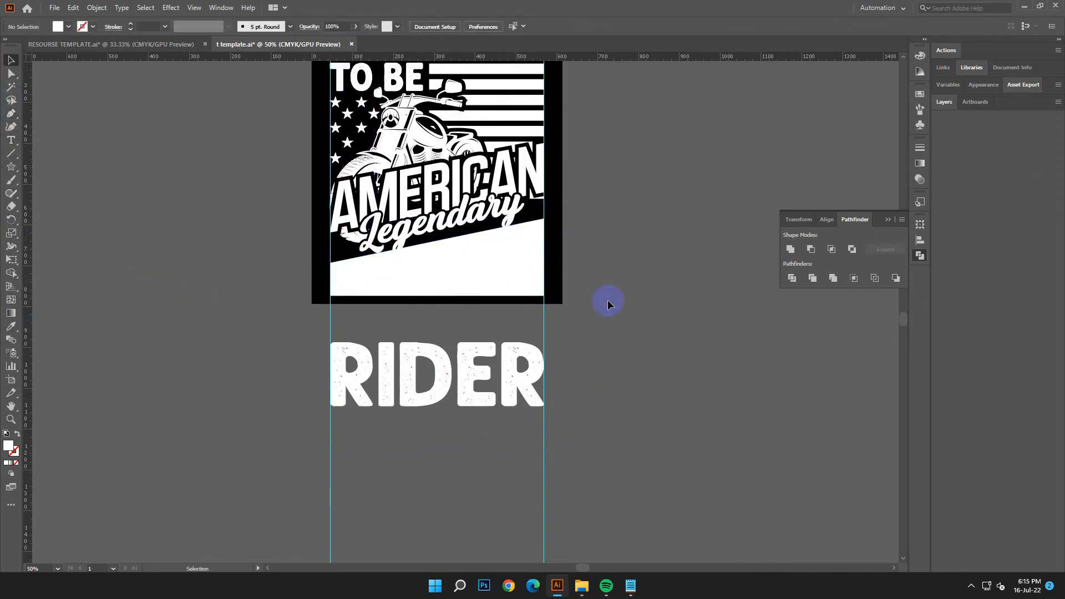
Step: Bring the slanted white shape under Legendary to the front of the stacking order
left_click(477, 275)
left_click(461, 301)
left_click(462, 372)
left_click(499, 283, "shift")
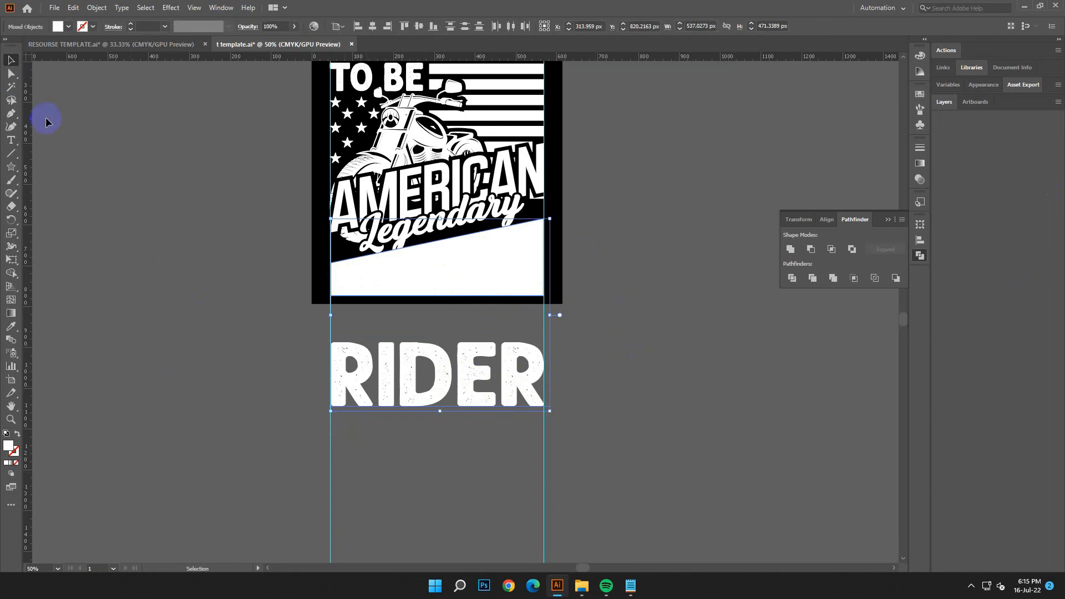
right_click(478, 257)
mouse_move(527, 443)
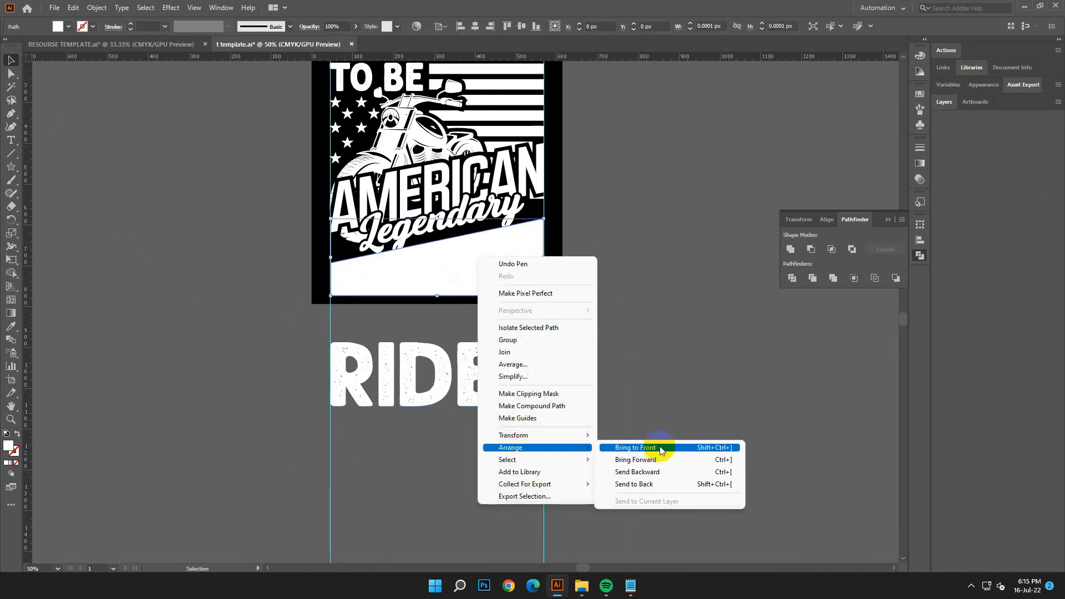
left_click(660, 444)
Step: Try warping the RIDER text into the slanted white shape with Envelope Distort from the top object, and nudge it up 16 px
left_click(465, 302)
left_click(465, 286)
left_click(486, 401, "shift")
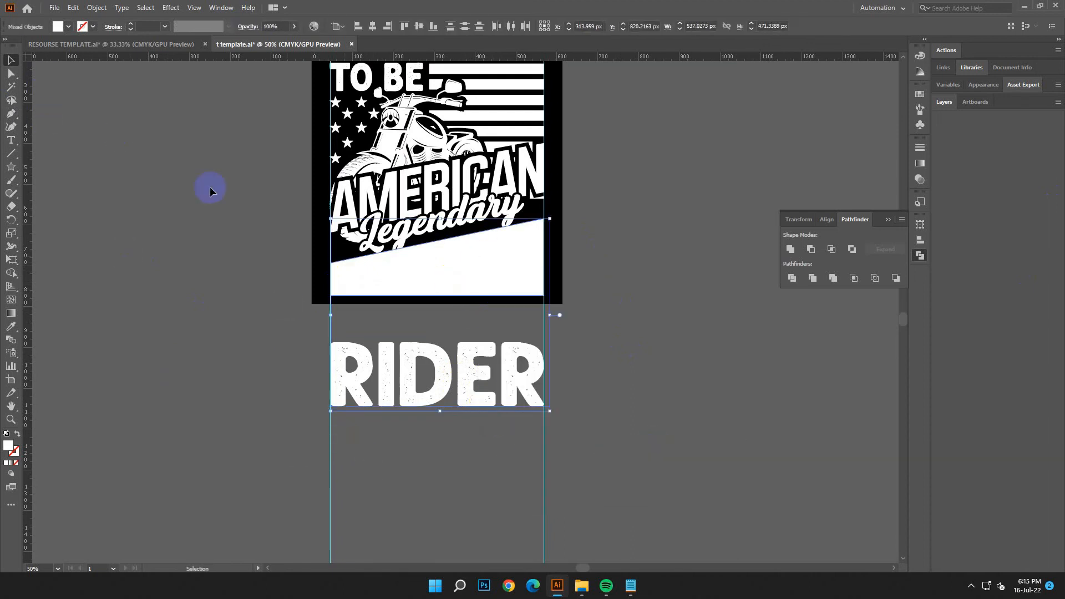
left_click(90, 9)
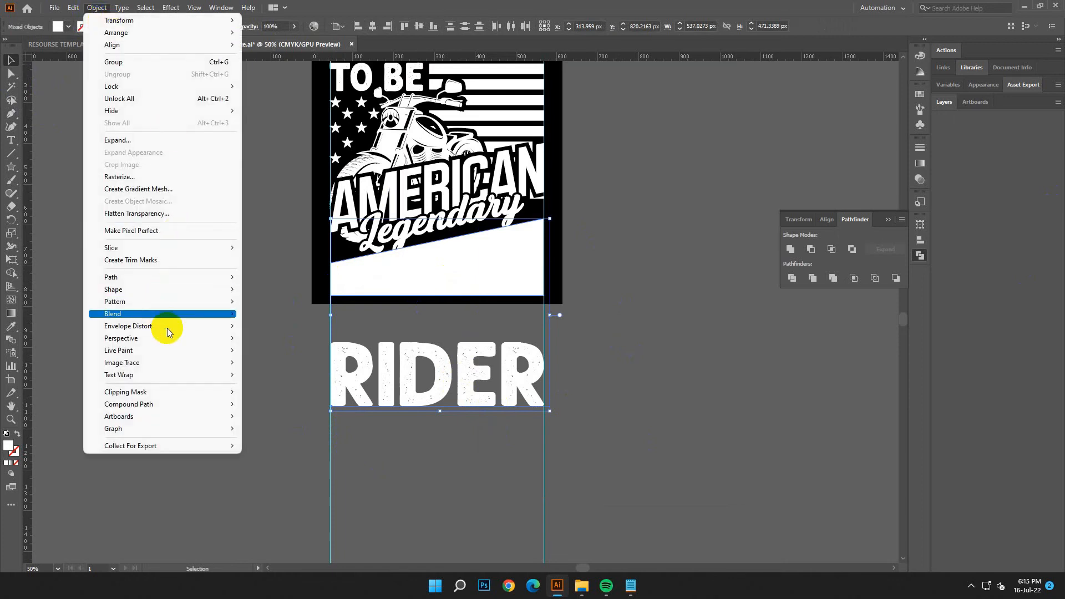
mouse_move(166, 327)
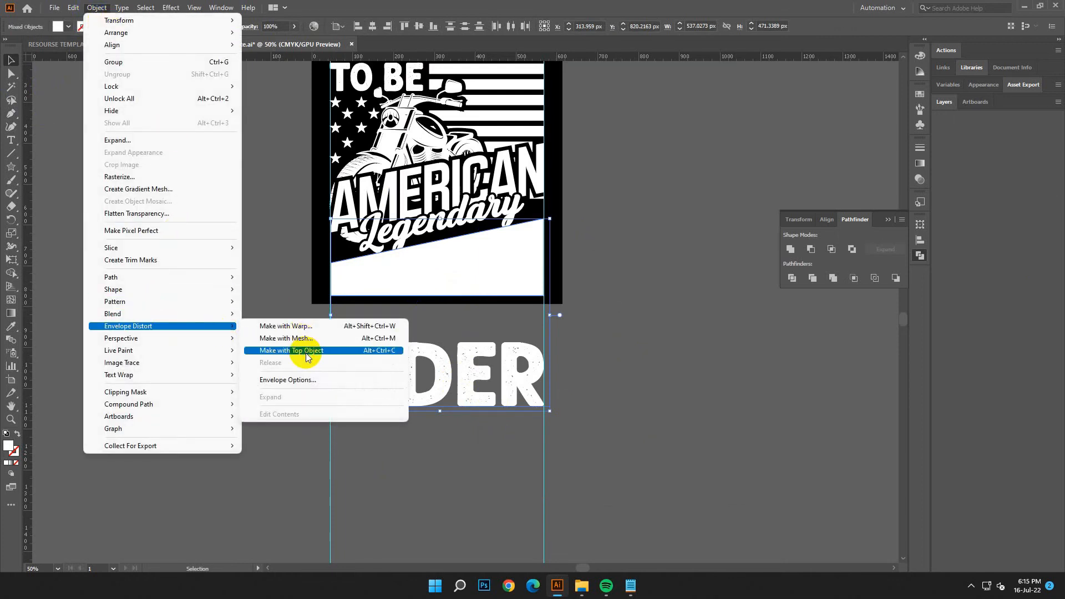
left_click(305, 353)
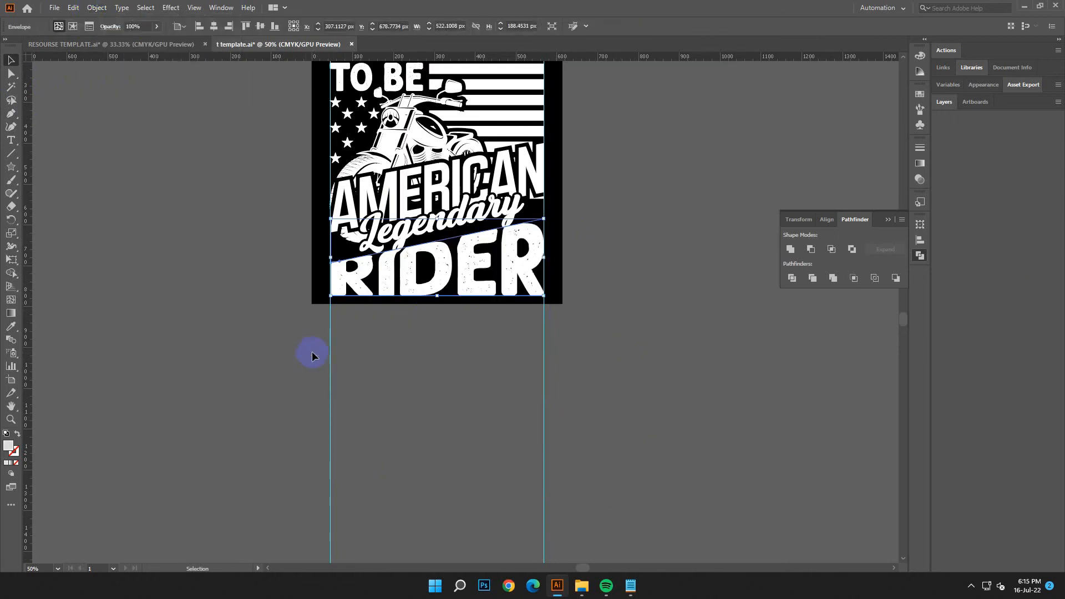
left_click(468, 364)
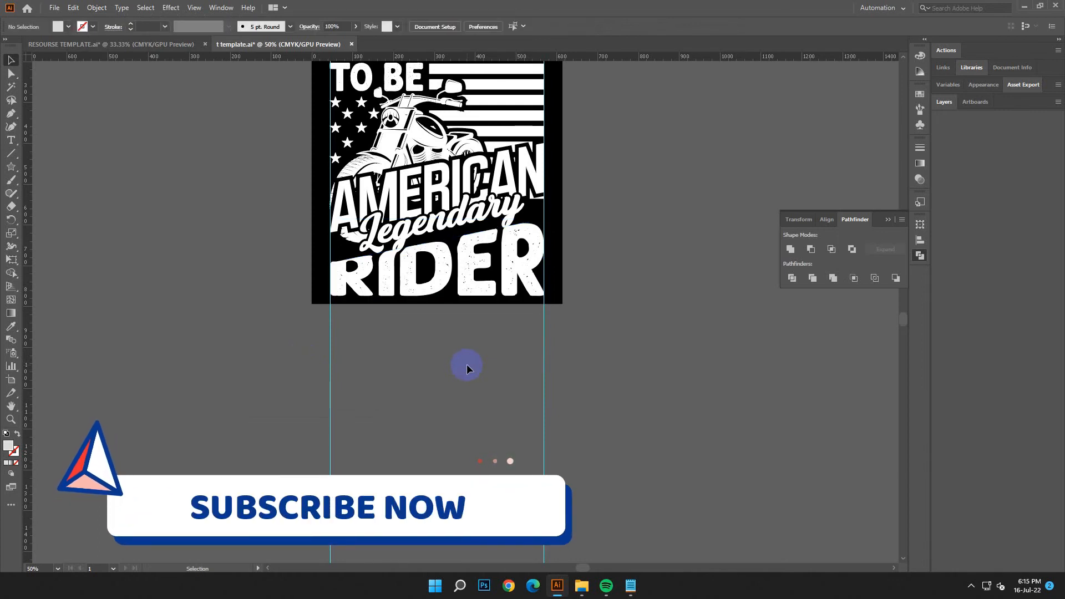
left_click(469, 298)
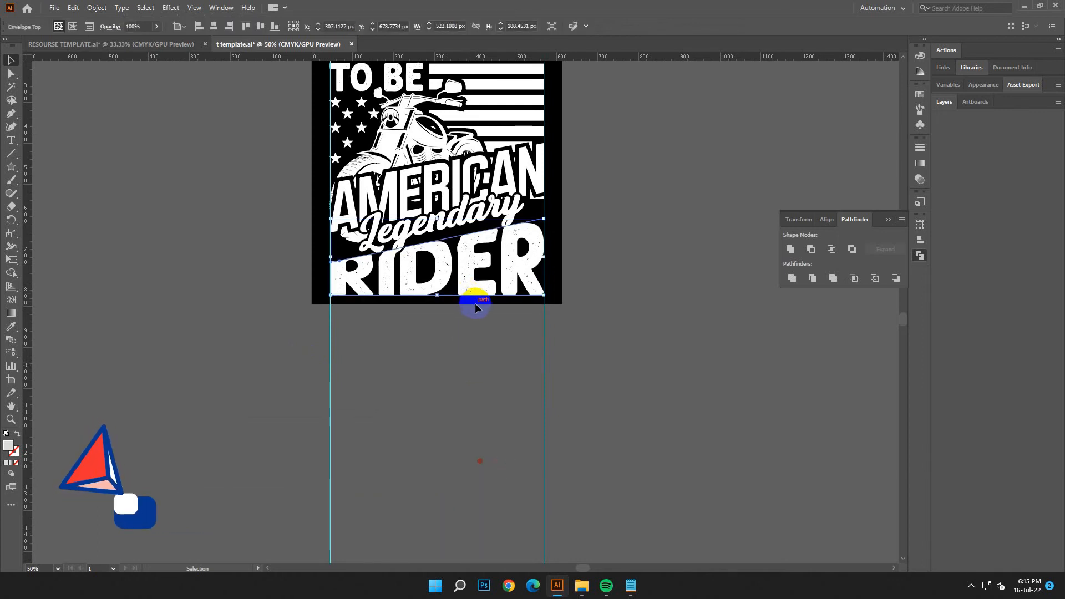
key("Up")
key("Up")
key("Up")
key("Up")
key("Up")
key("Up")
key("Up")
key("Up")
key("Up")
key("Up")
key("Up")
key("Up")
key("Up")
key("Up")
key("Up")
key("Up")
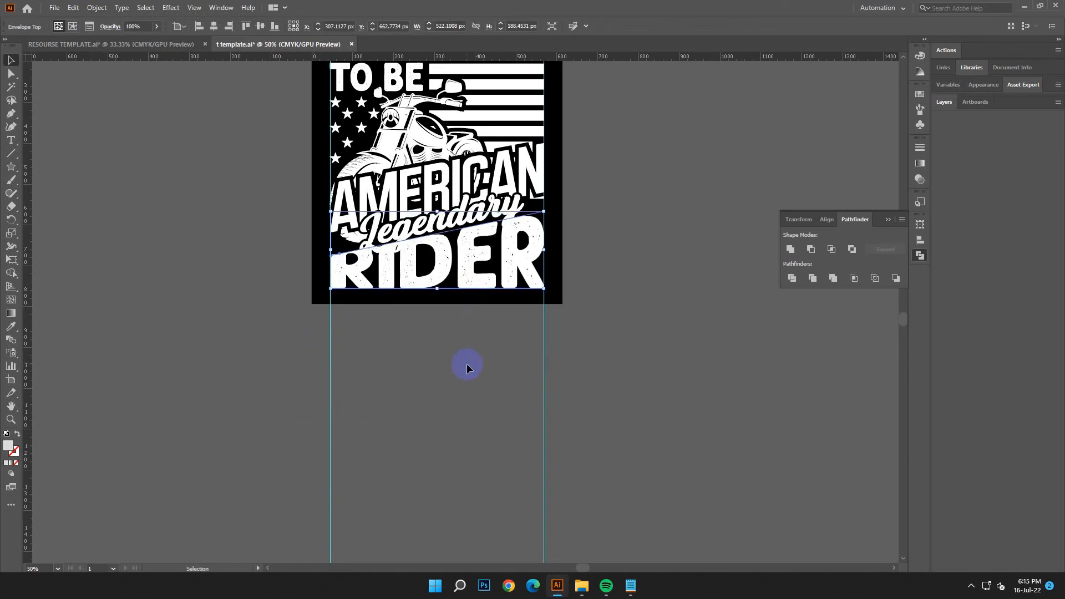
Step: Undo the nudge and warp of RIDER, restoring the separate text and the complete slanted white shape
left_click(74, 9)
left_click(78, 20)
left_click(75, 10)
left_click(77, 20)
left_click(75, 10)
left_click(79, 20)
key("ctrl+z")
key("ctrl+z")
key("ctrl+z")
key("ctrl+z")
key("ctrl+z")
key("ctrl+z")
key("ctrl+z")
key("ctrl+z")
key("ctrl+z")
key("ctrl+z")
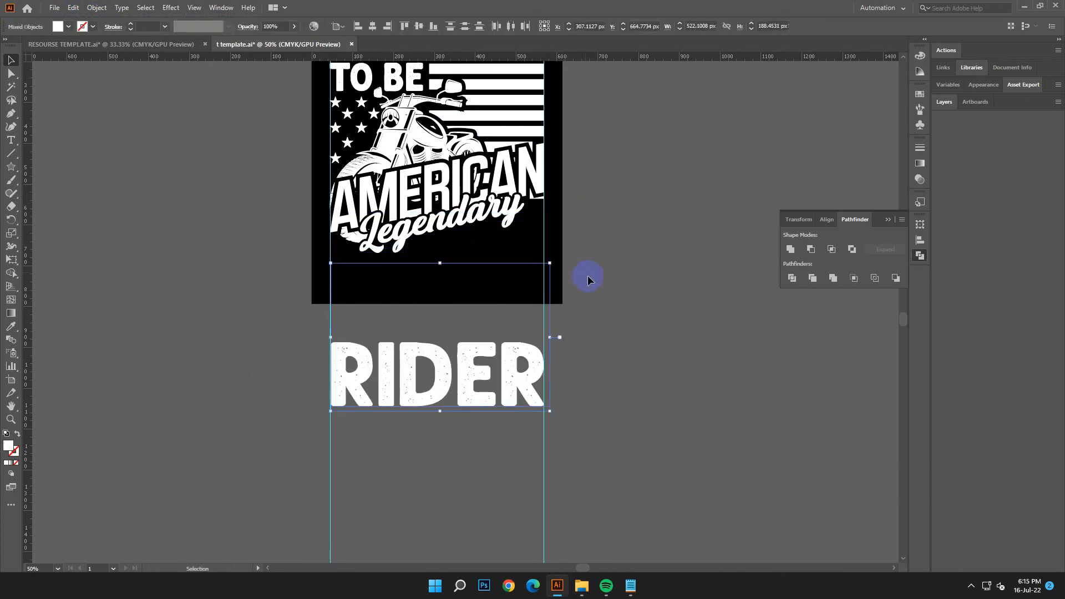
left_click(74, 7)
left_click(91, 32)
left_click(73, 8)
left_click(92, 32)
left_click(74, 7)
left_click(92, 32)
left_click(73, 8)
left_click(93, 32)
Step: Raise the two upper corner points of the slanted white shape slightly, making it about 196 px tall
left_click(418, 289)
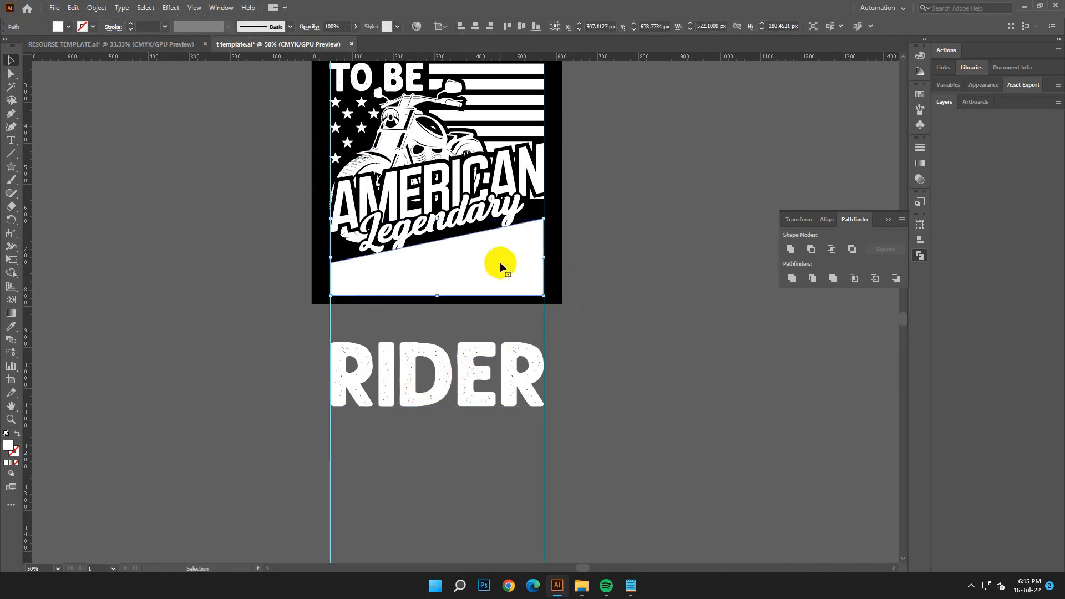
left_click(17, 74)
left_click(339, 271)
left_click(332, 269)
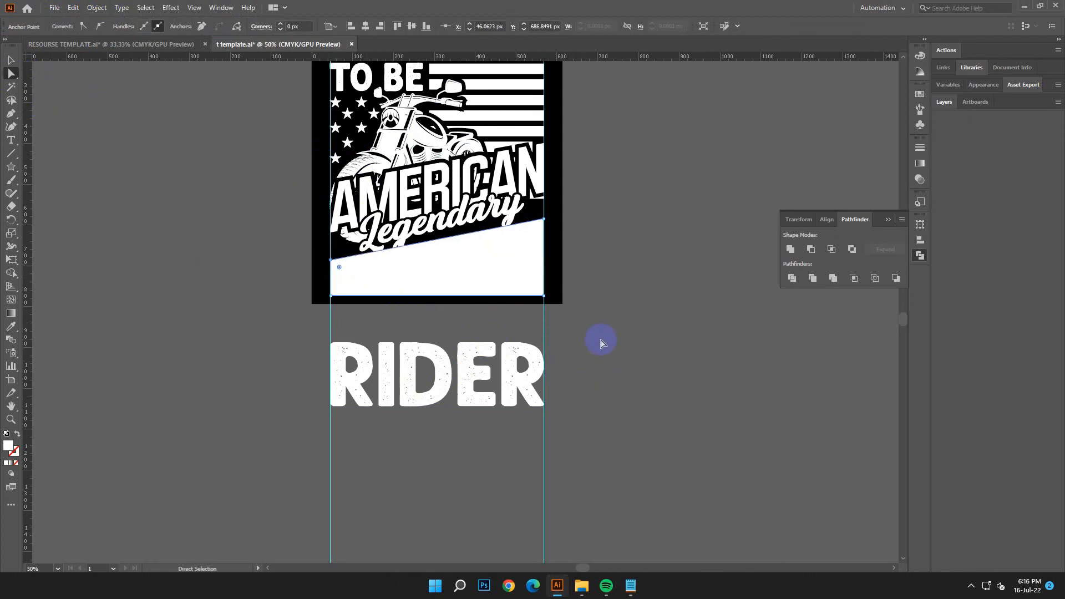
left_click(543, 220)
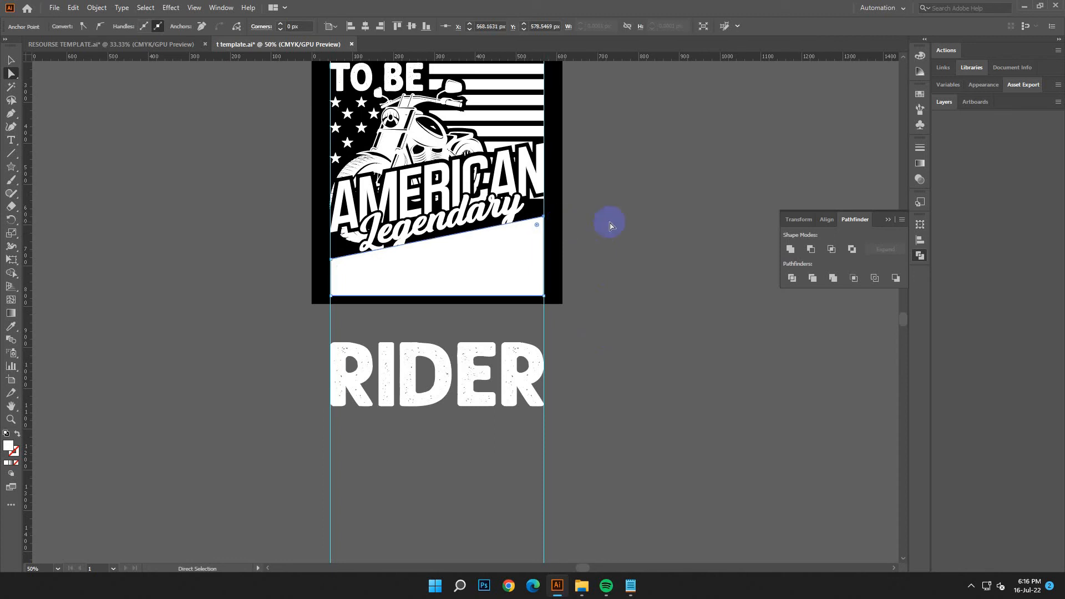
Step: Warp the RIDER text into the adjusted slanted shape with Envelope Distort from the top object, and deselect it
left_click(11, 59)
left_click(519, 278)
left_click(507, 373, "shift")
left_click(96, 7)
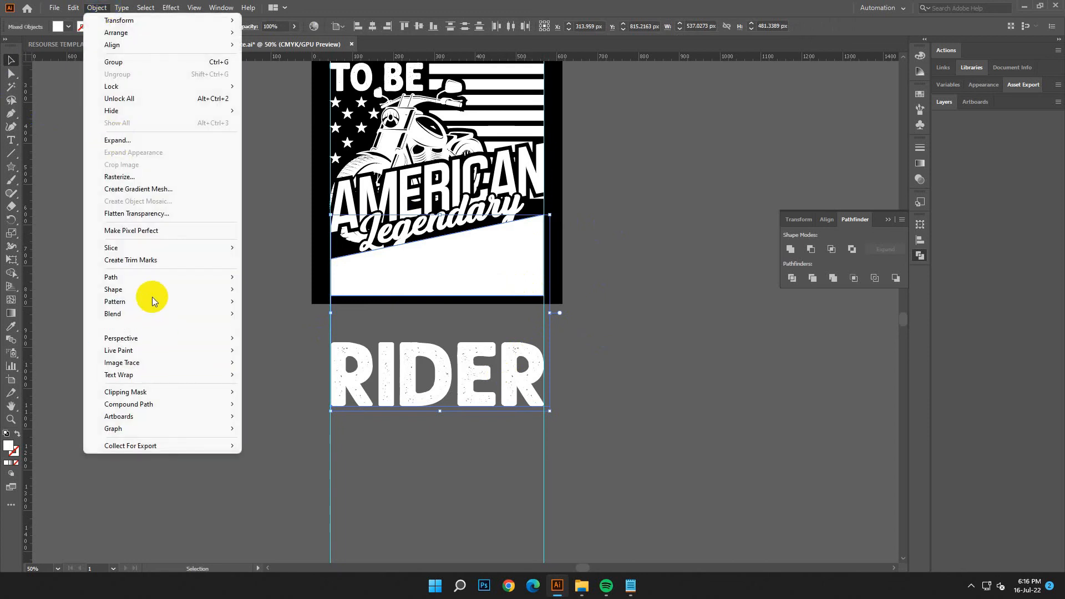
left_click(717, 344)
left_click(408, 260)
left_click(471, 396)
left_click(464, 288, "shift")
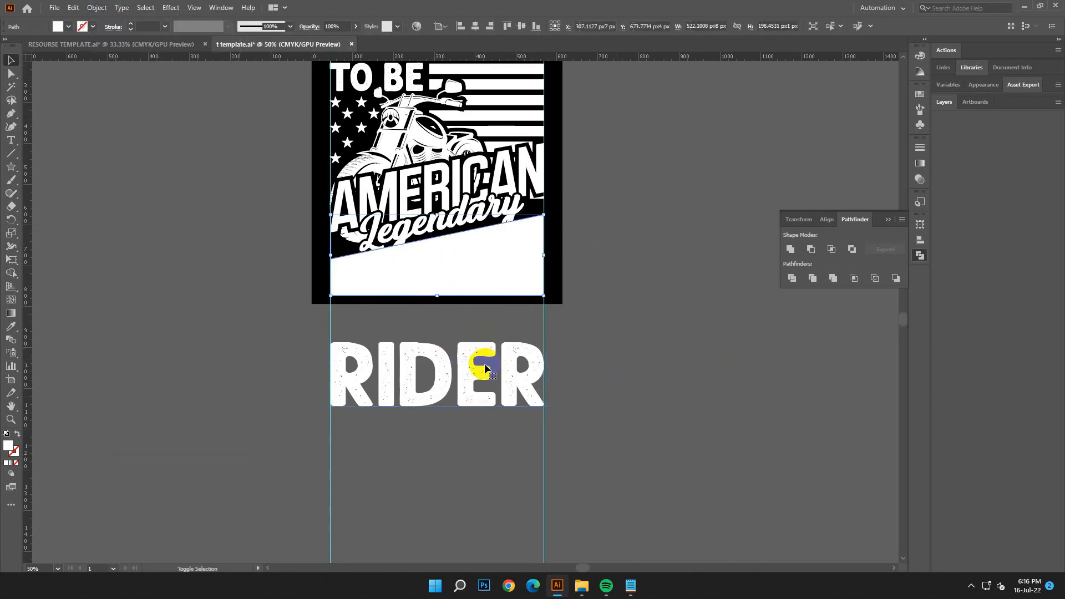
left_click(96, 7)
mouse_move(150, 325)
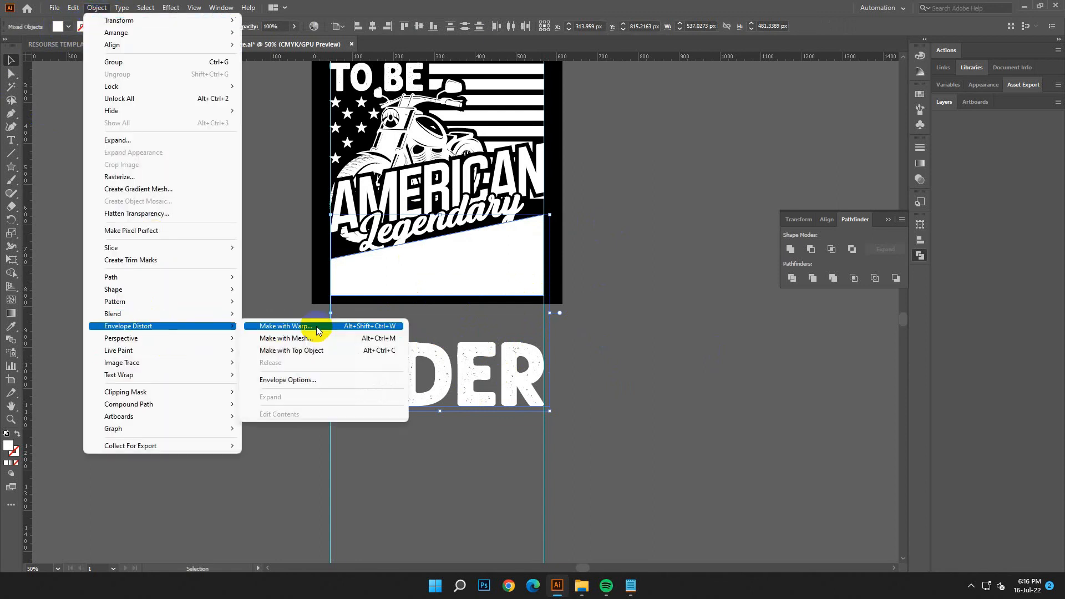
left_click(311, 348)
left_click(436, 368)
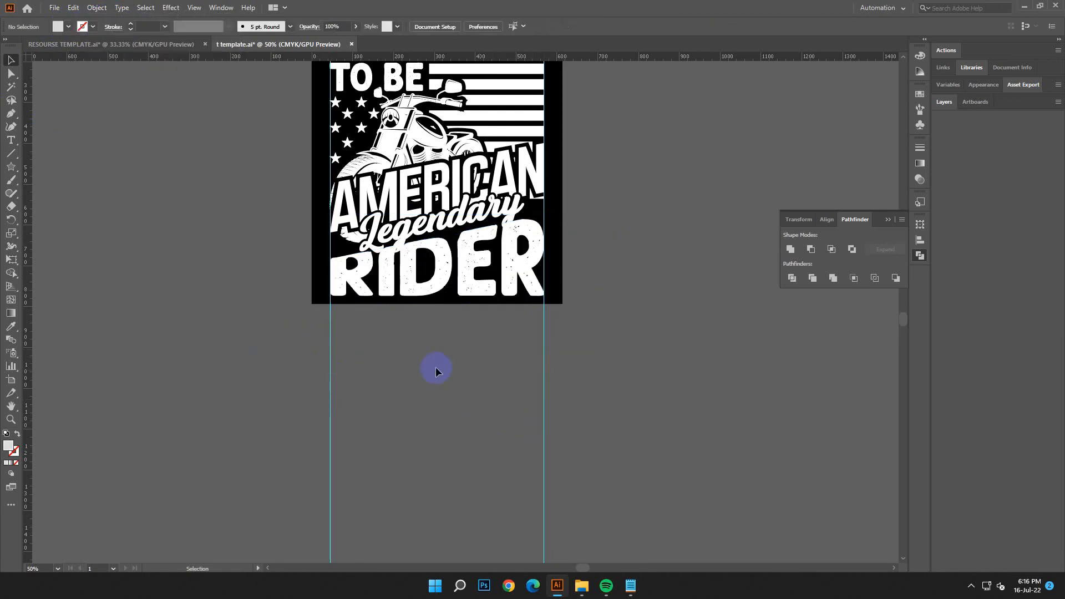
Step: Nudge the warped RIDER up 16 px and expand the envelope into editable paths
left_click(423, 293)
scroll(444, 308, "up", 1)
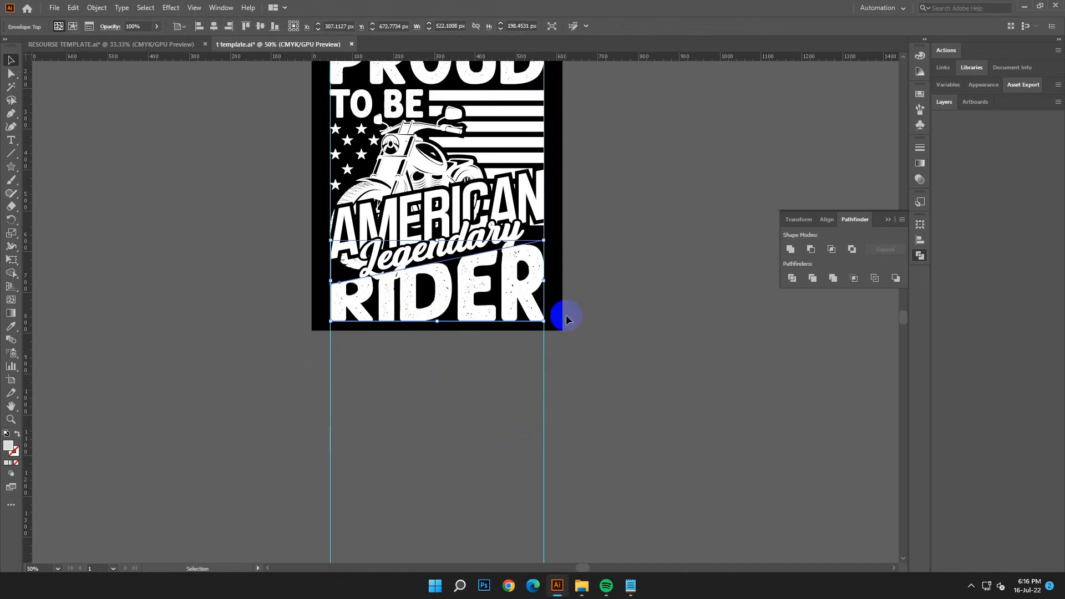
key("Up")
left_click(96, 7)
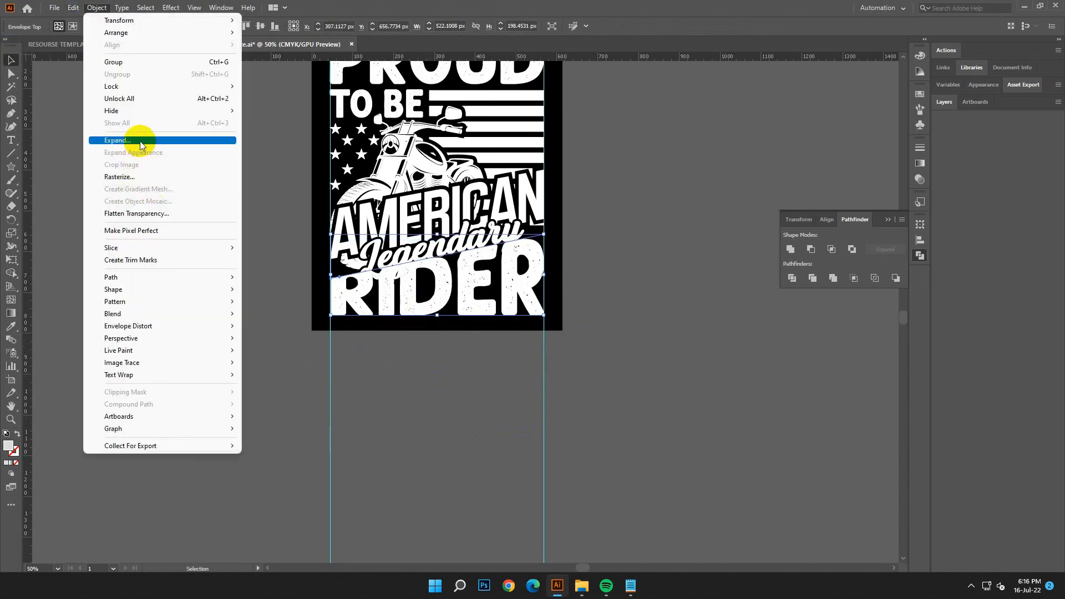
left_click(140, 142)
left_click(500, 355)
left_click(481, 395)
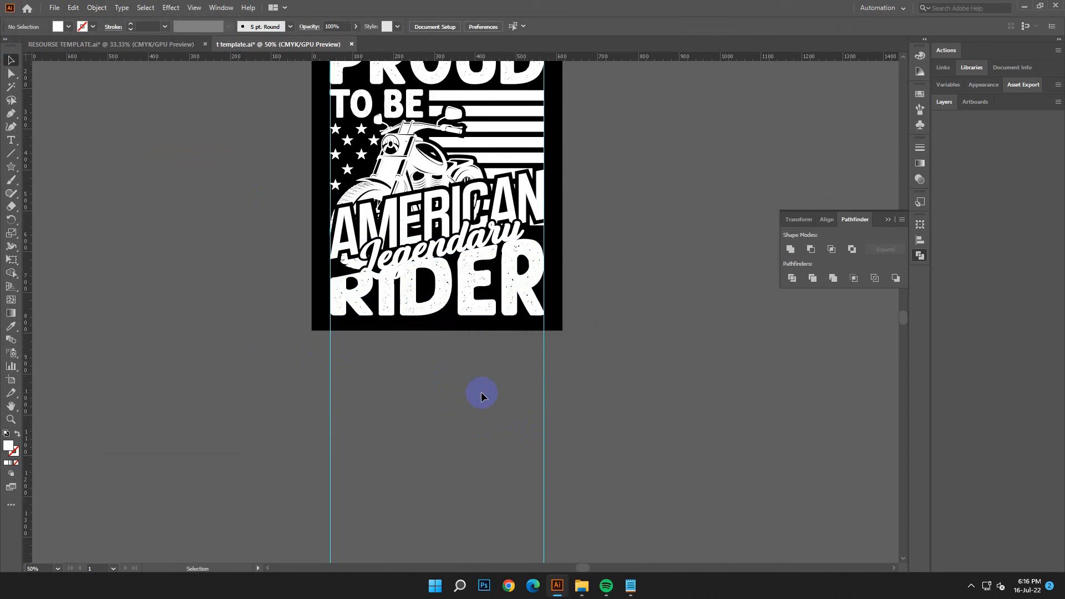
Step: Bring the Legendary lettering to the front so it overlaps RIDER
left_click(430, 247)
right_click(428, 254)
left_click(616, 392)
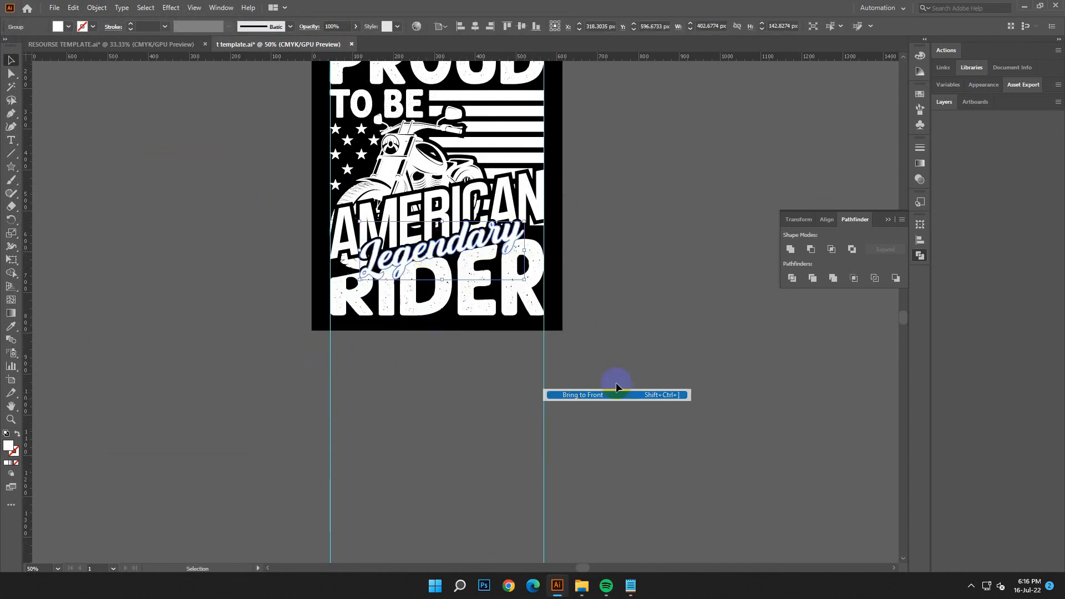
left_click(621, 380)
left_click(460, 227)
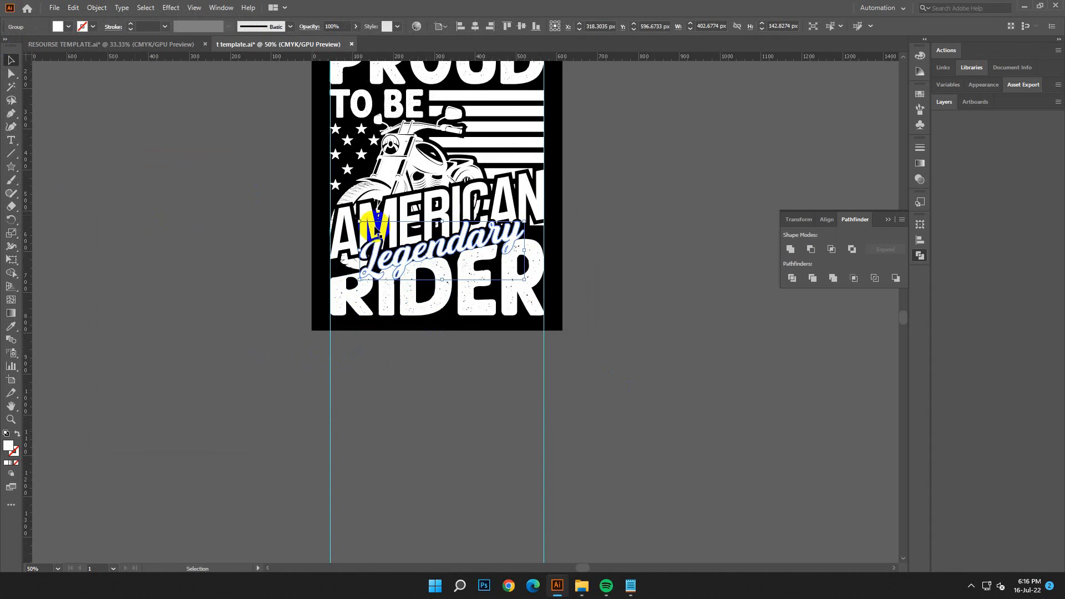
left_click(97, 8)
mouse_move(183, 286)
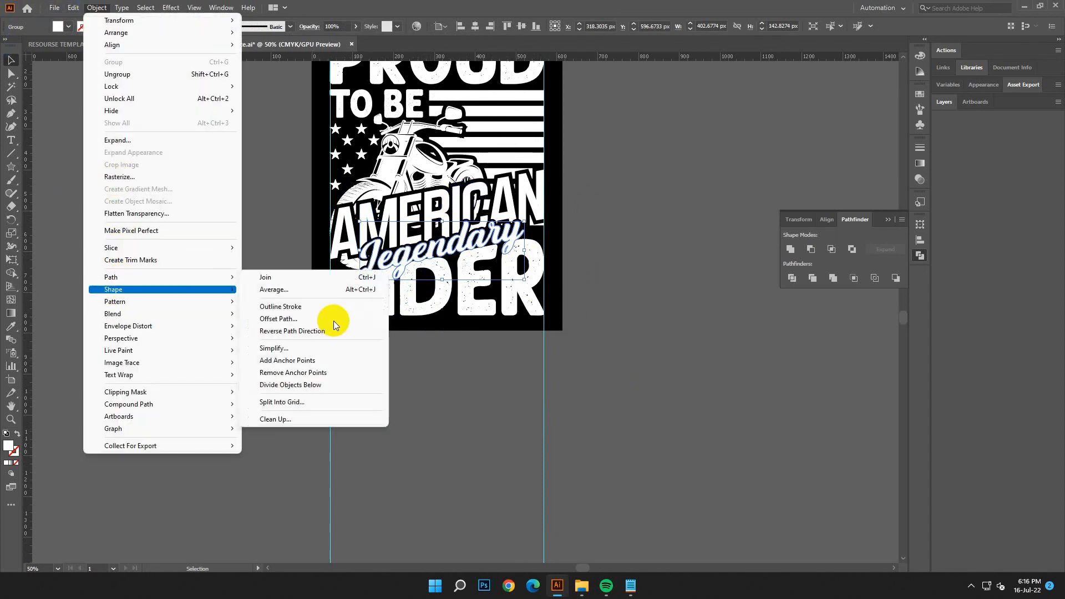
left_click(320, 321)
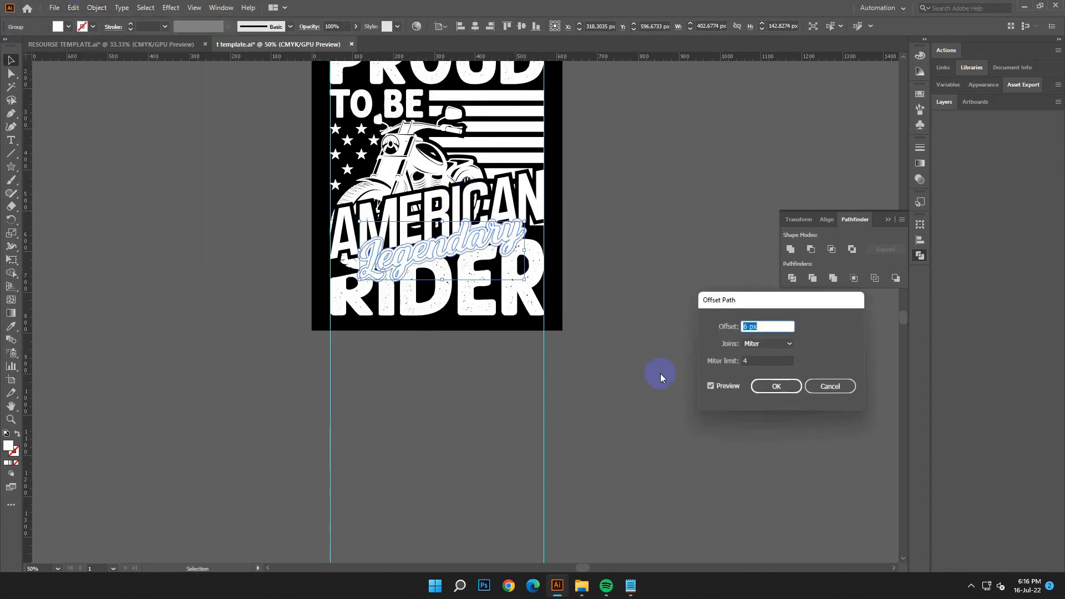
left_click(809, 388)
Step: Copy the Legendary lettering, paste the duplicate in front in the same place and hide it
left_click(72, 8)
left_click(93, 62)
left_click(72, 8)
left_click(102, 87)
left_click(97, 8)
mouse_move(119, 107)
left_click(272, 111)
Step: Offset the remaining Legendary lettering's path by 6 px with miter joins and a miter limit of 4
left_click(469, 270)
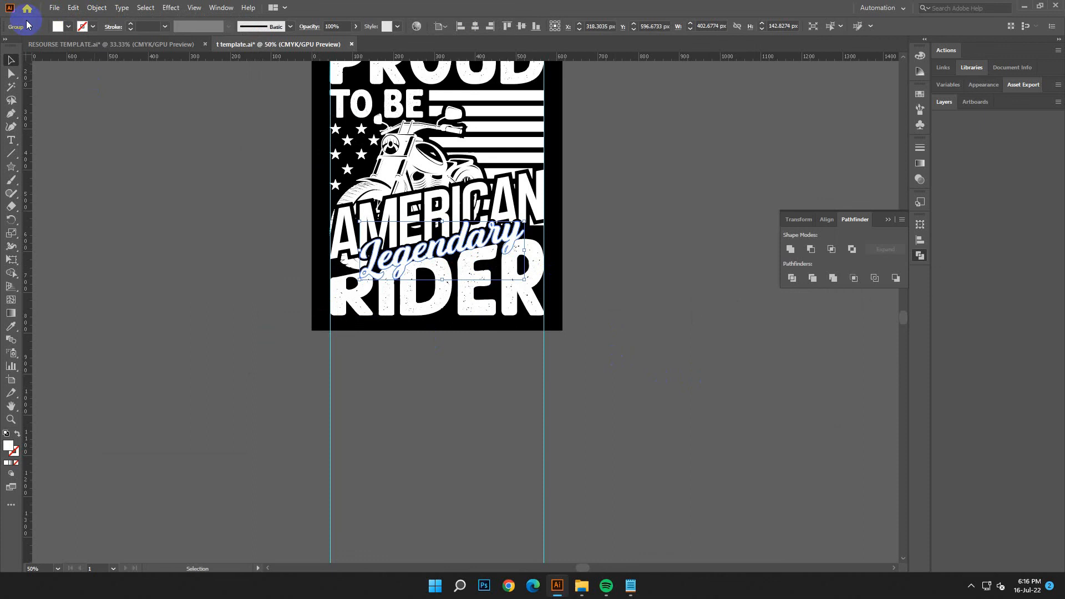
left_click(98, 8)
mouse_move(205, 277)
left_click(268, 313)
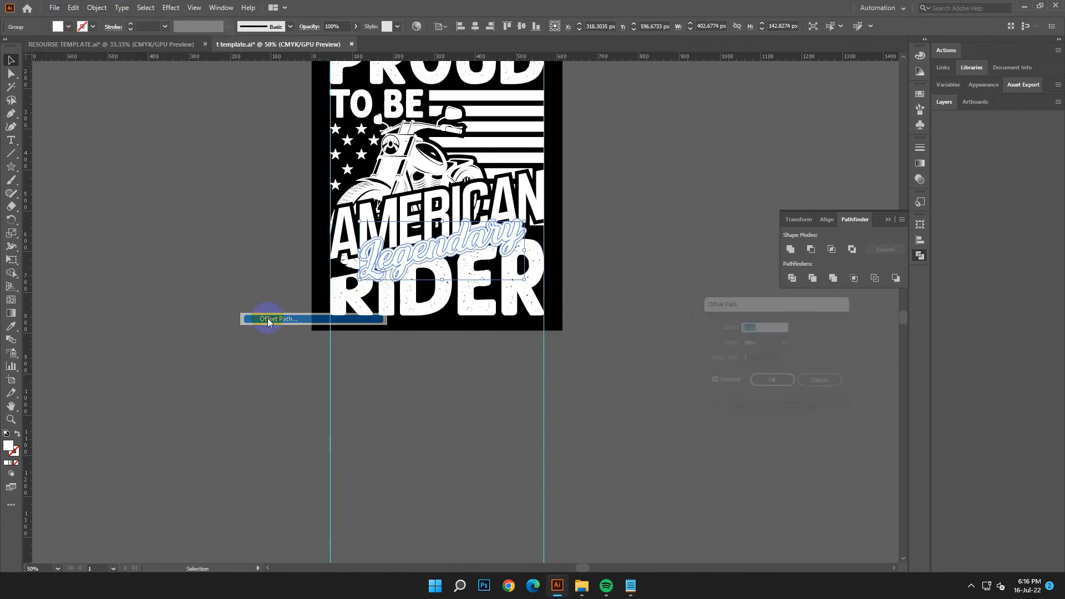
left_click(768, 386)
Step: Unite the offset Legendary paths into one shape and fill it with black (000000)
left_click(500, 237)
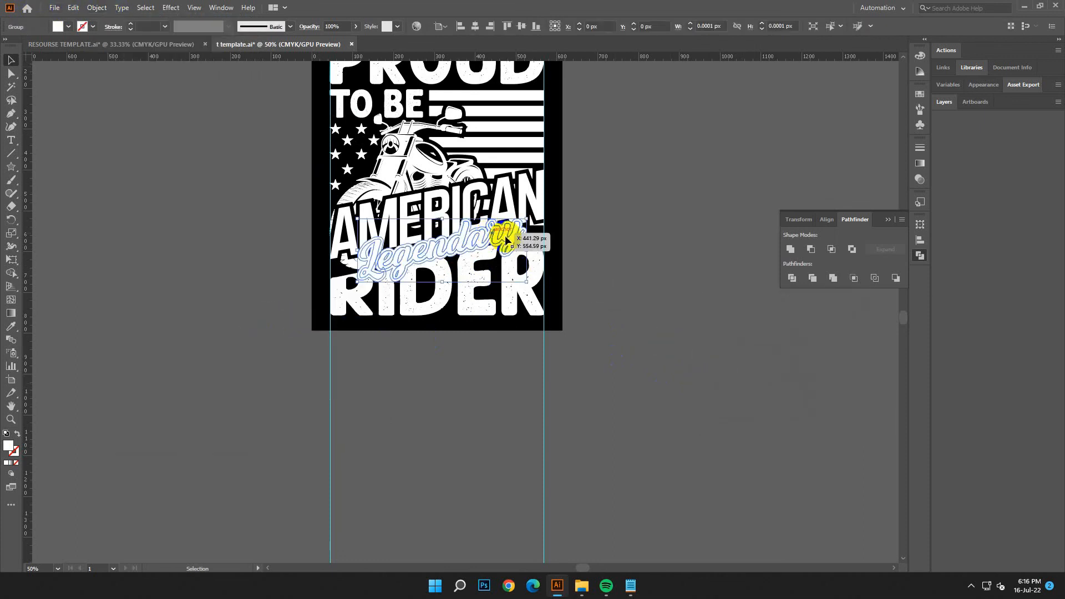
left_click(794, 250)
left_click(500, 233)
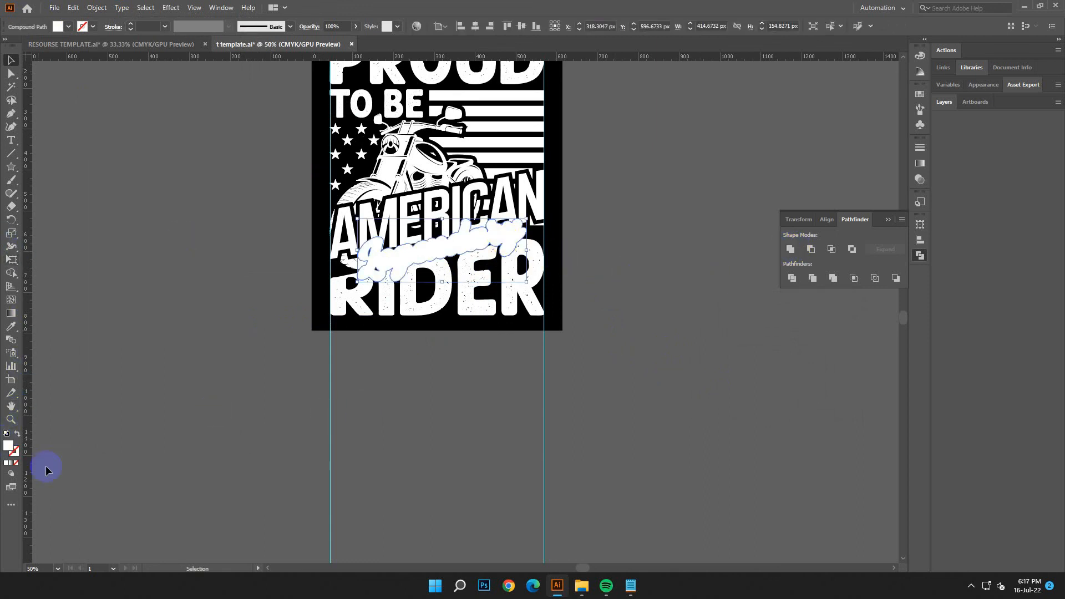
double_click(9, 446)
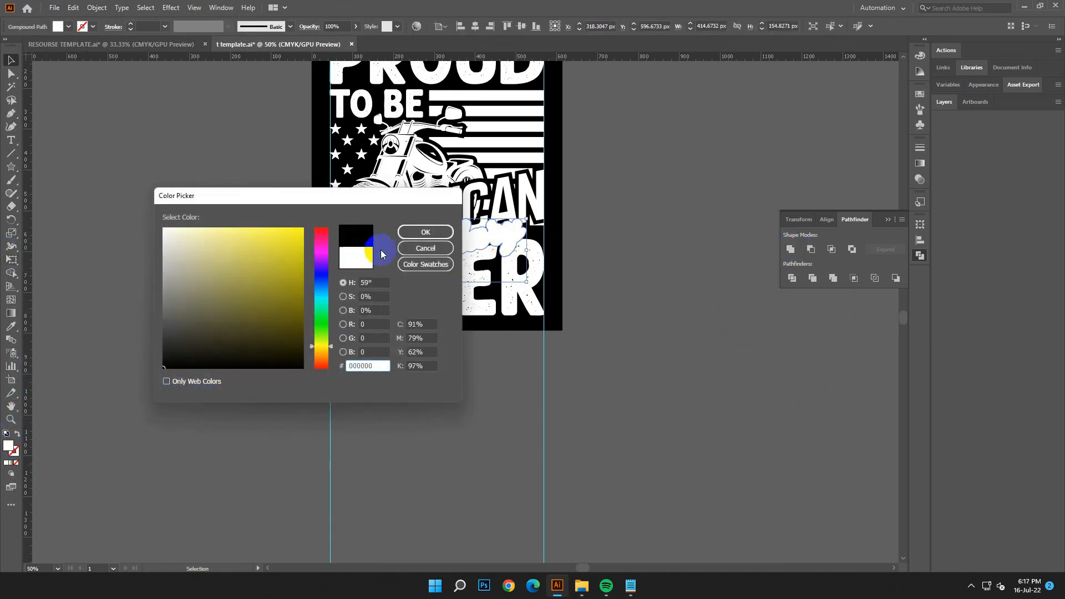
left_click(425, 232)
Step: Cut the black Legendary outline out of RIDER with Pathfinder Divide, selecting the black pieces with the Magic Wand and removing them
left_click(478, 294, "shift")
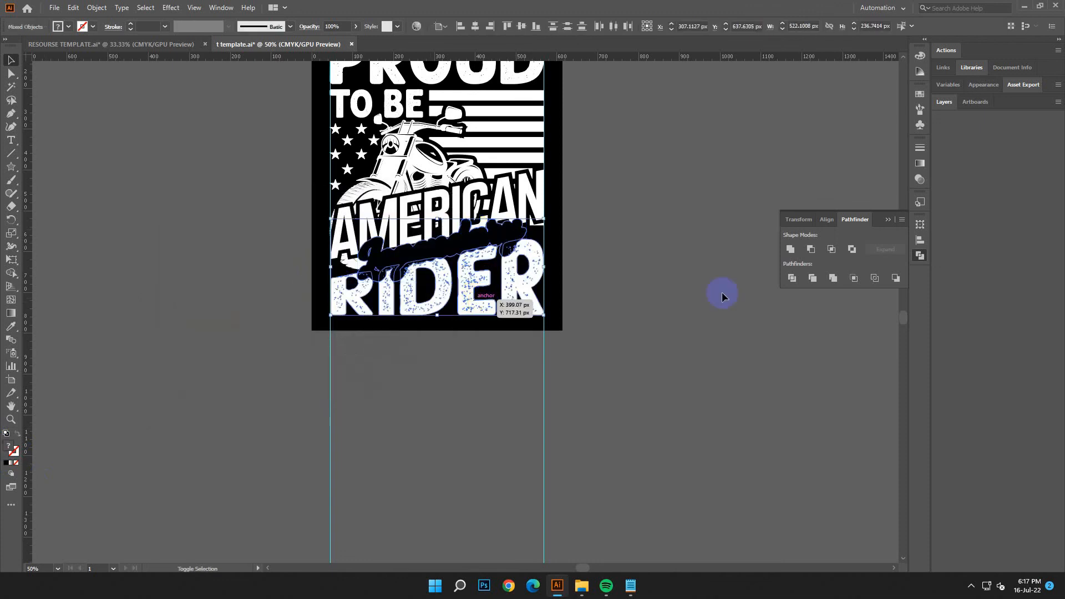
left_click(793, 279)
left_click(11, 87)
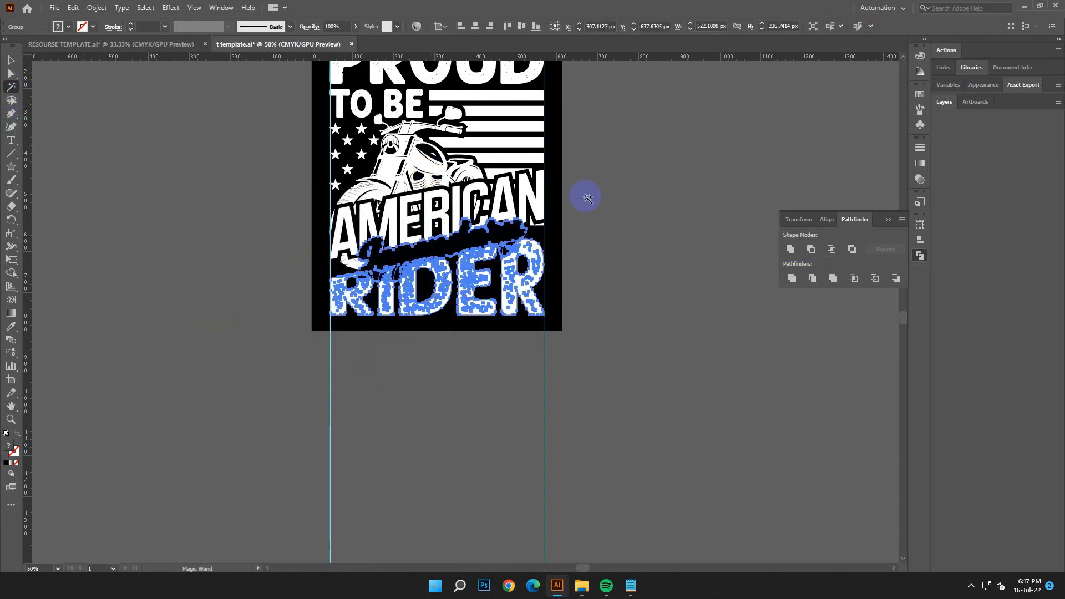
left_click(499, 236)
key("ctrl+shift+a")
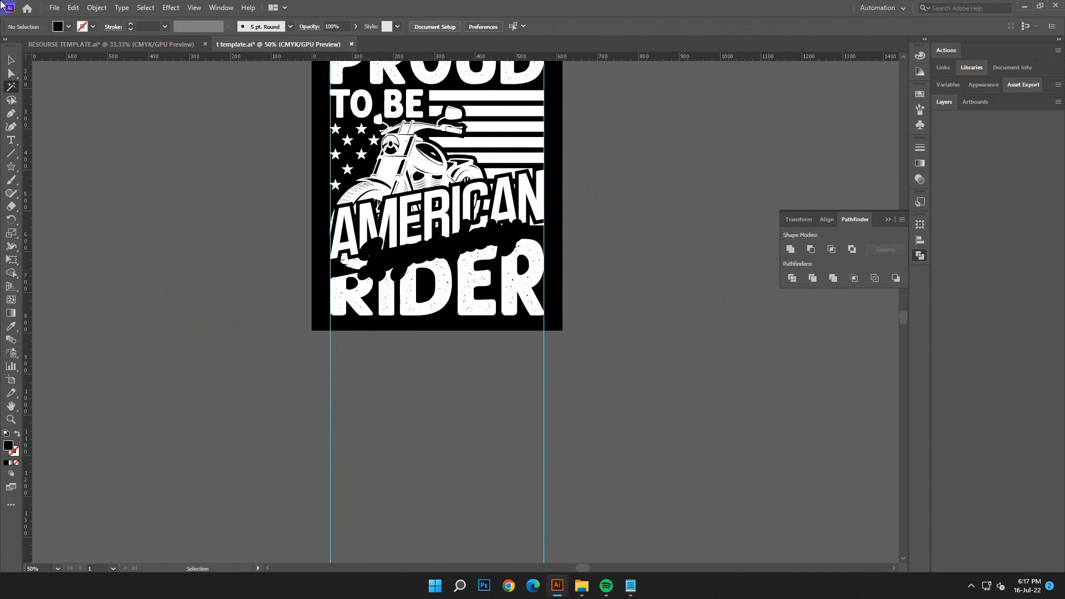
Step: Show the hidden white Legendary lettering again and deselect it
left_click(95, 7)
left_click(126, 119)
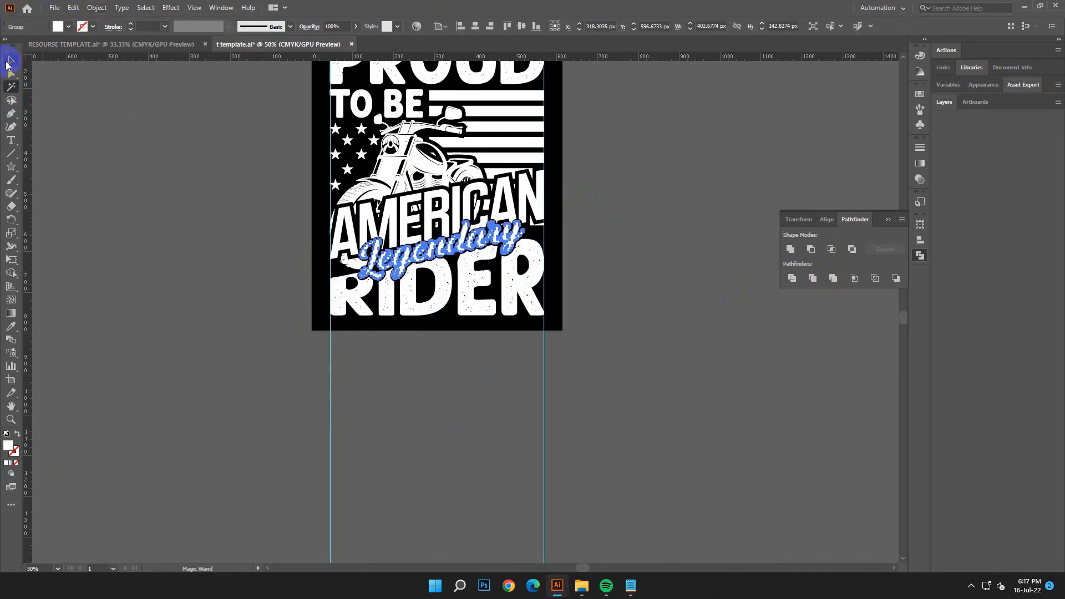
left_click(268, 262)
scroll(639, 378, "up", 2)
key("ctrl+minus")
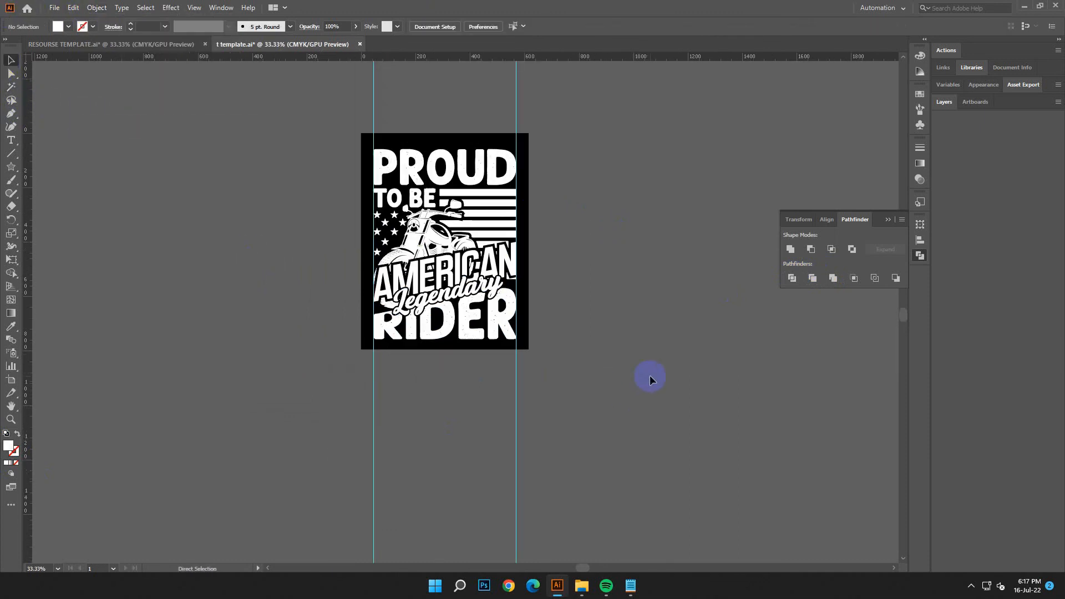
Step: Select the whole design and scale it down evenly about its centre, leaving a small margin inside the vertical guides
left_click(520, 354)
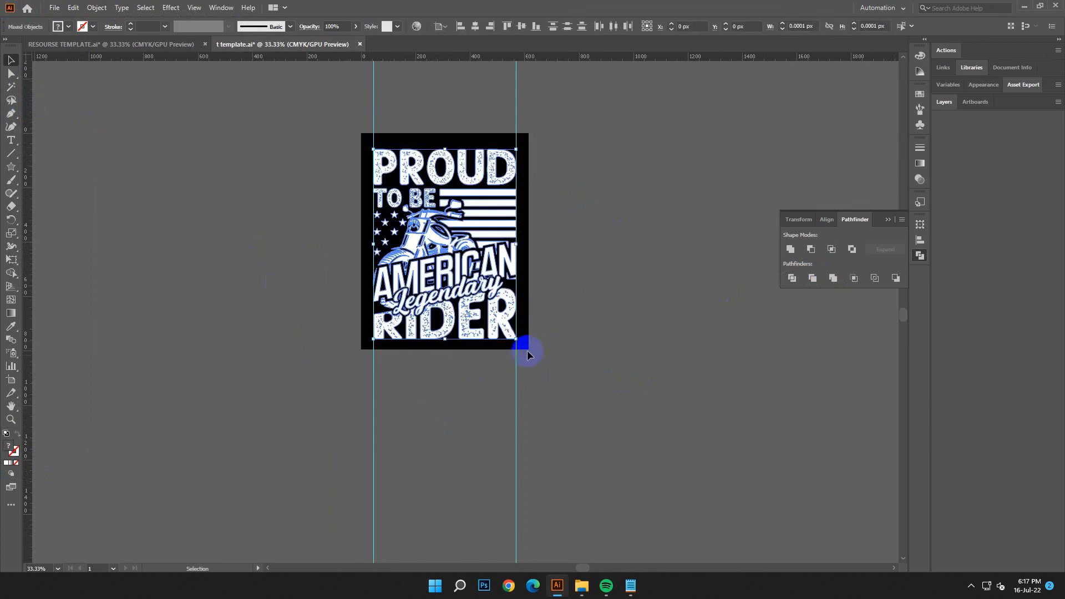
left_click(104, 8)
left_click(123, 141)
left_click(183, 223)
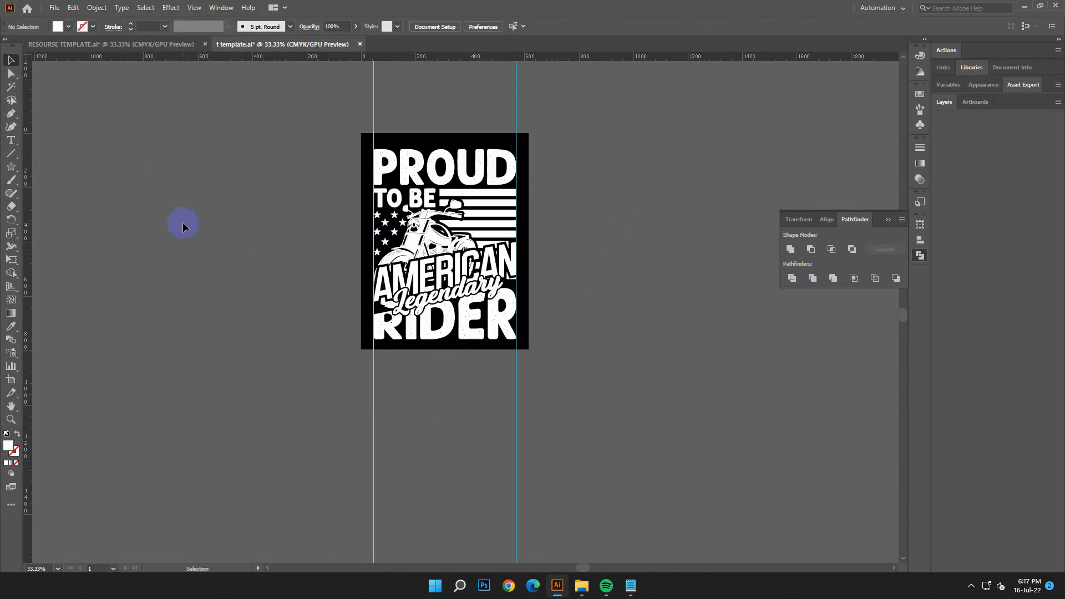
left_click(507, 336)
left_click(537, 376)
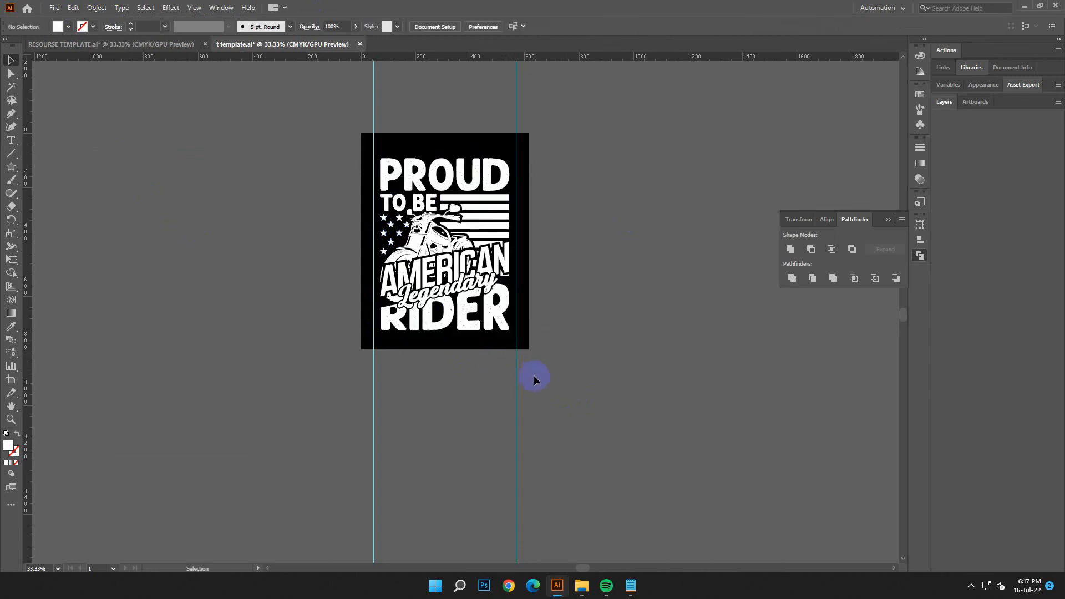
scroll(533, 381, "down", 1)
left_click(459, 271)
left_click(604, 248)
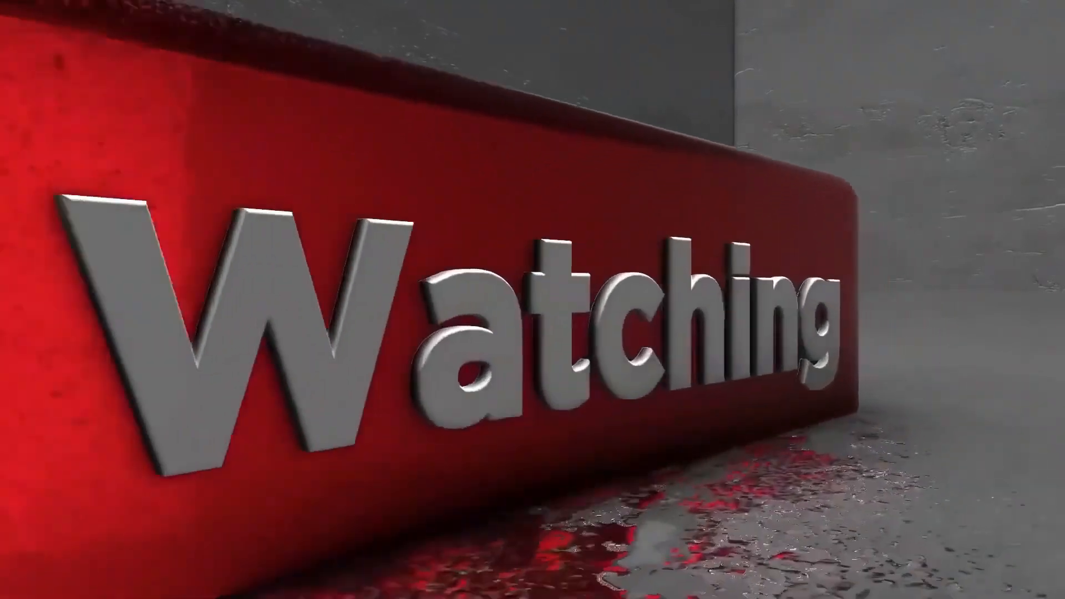